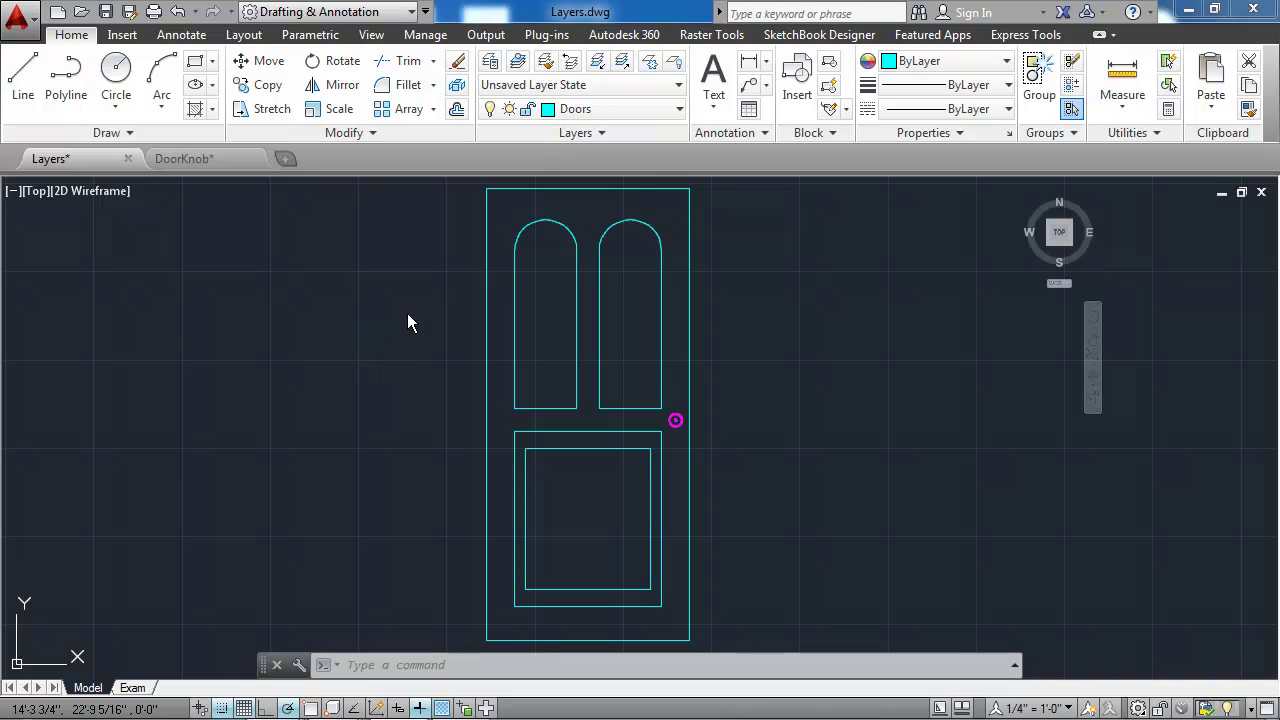
- Compare the layer list of the Layers drawing with that of the DoorKnob drawing, leaving DoorKnob active
left_click(627, 106)
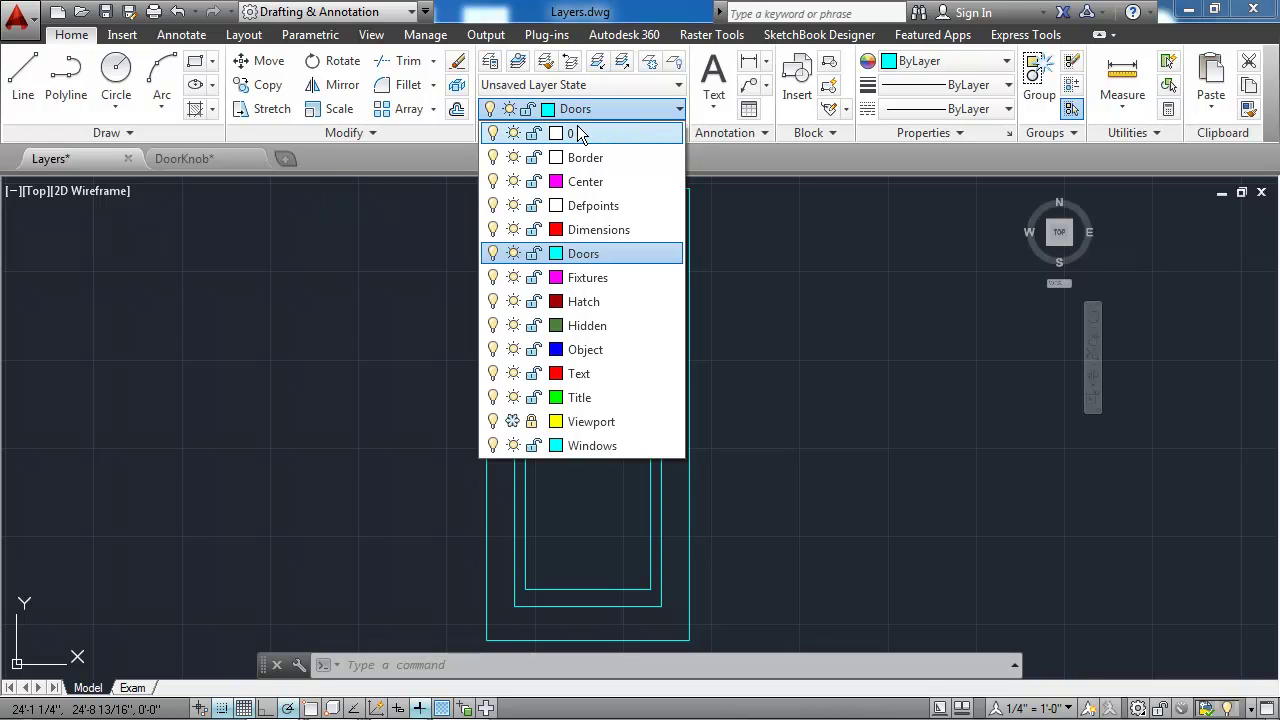
left_click(412, 276)
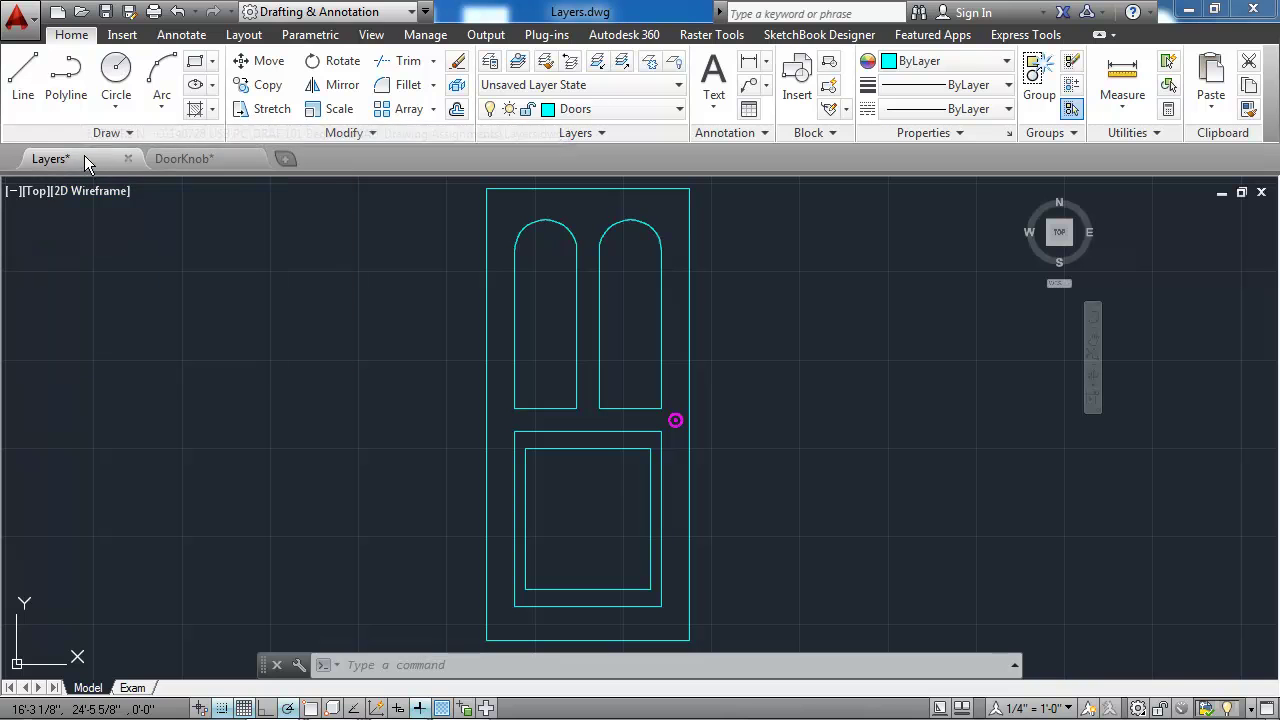
left_click(222, 157)
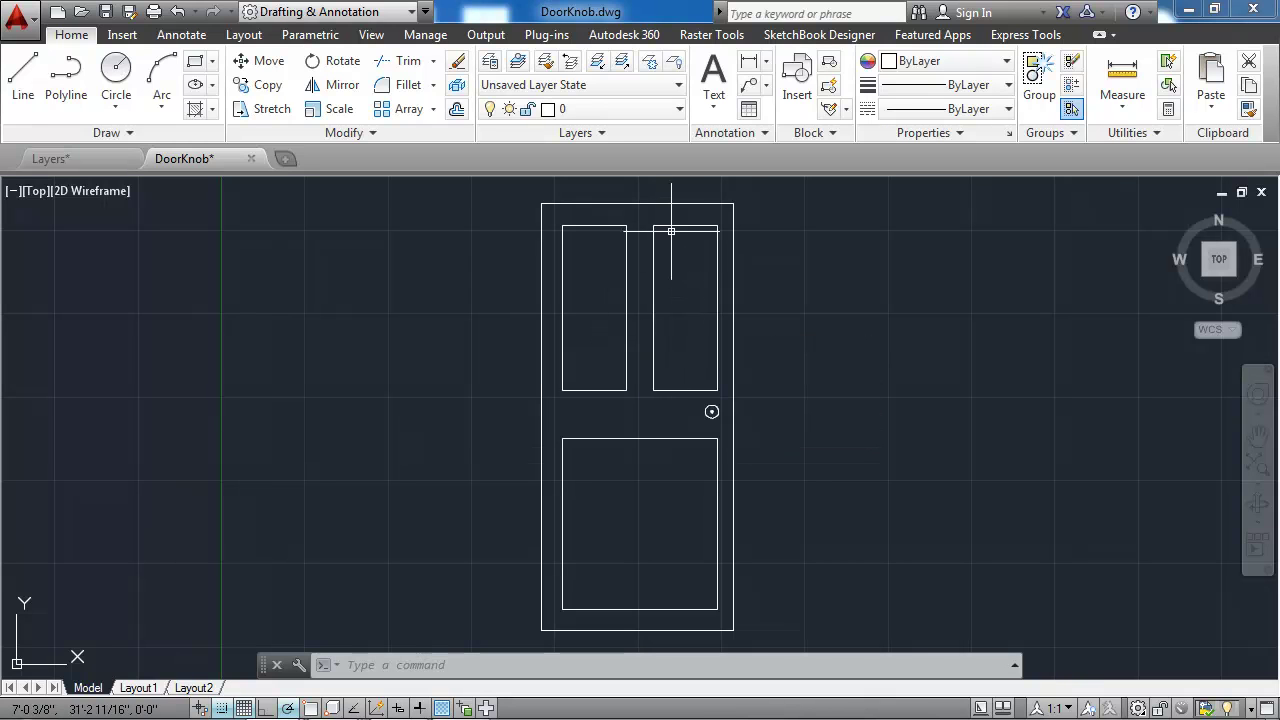
left_click(592, 110)
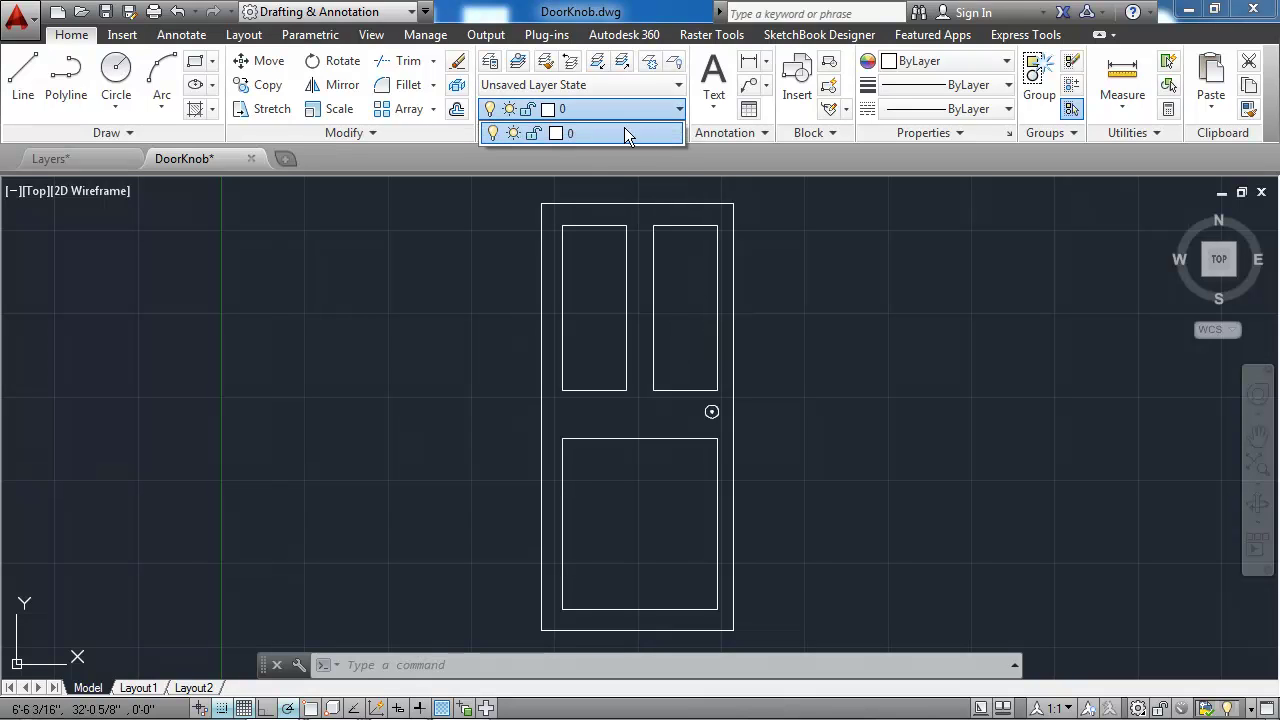
left_click(801, 262)
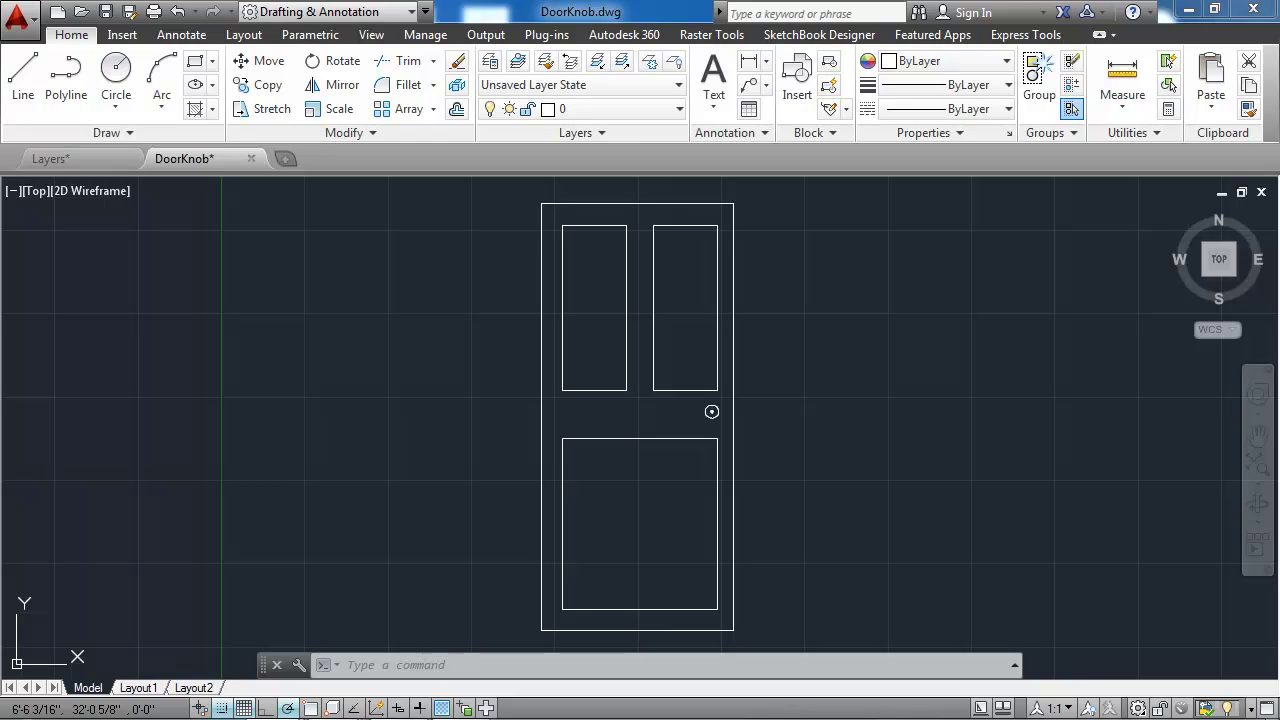
- Move the Layer Properties Manager to the middle of the drawing area, close it, and reopen it with the LA command
left_click(488, 62)
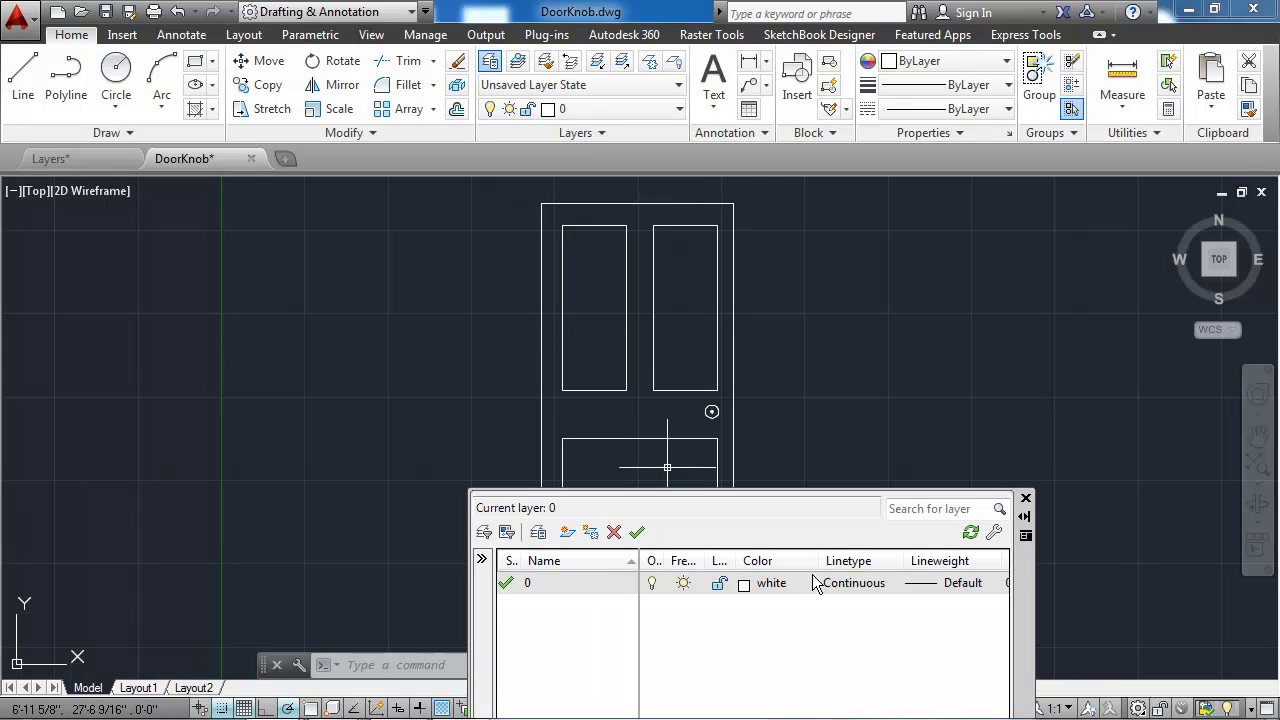
left_click_drag(1024, 618, 876, 350)
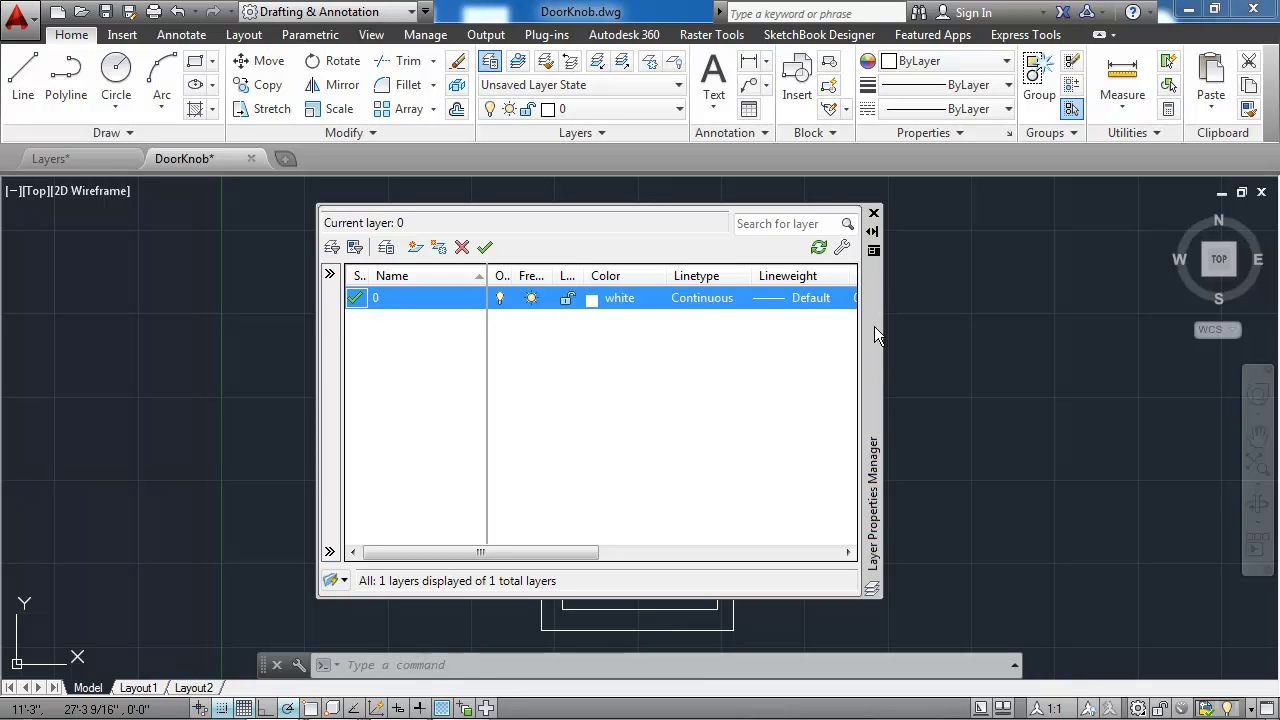
left_click(874, 215)
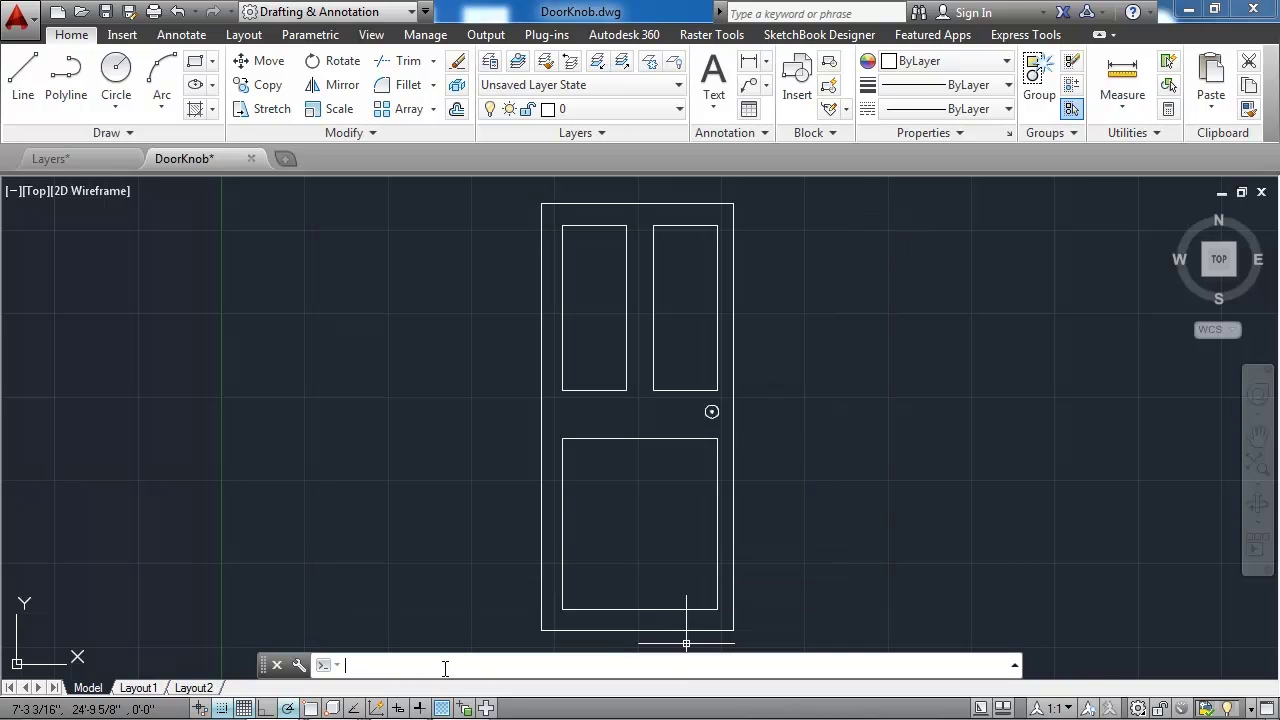
type("LA")
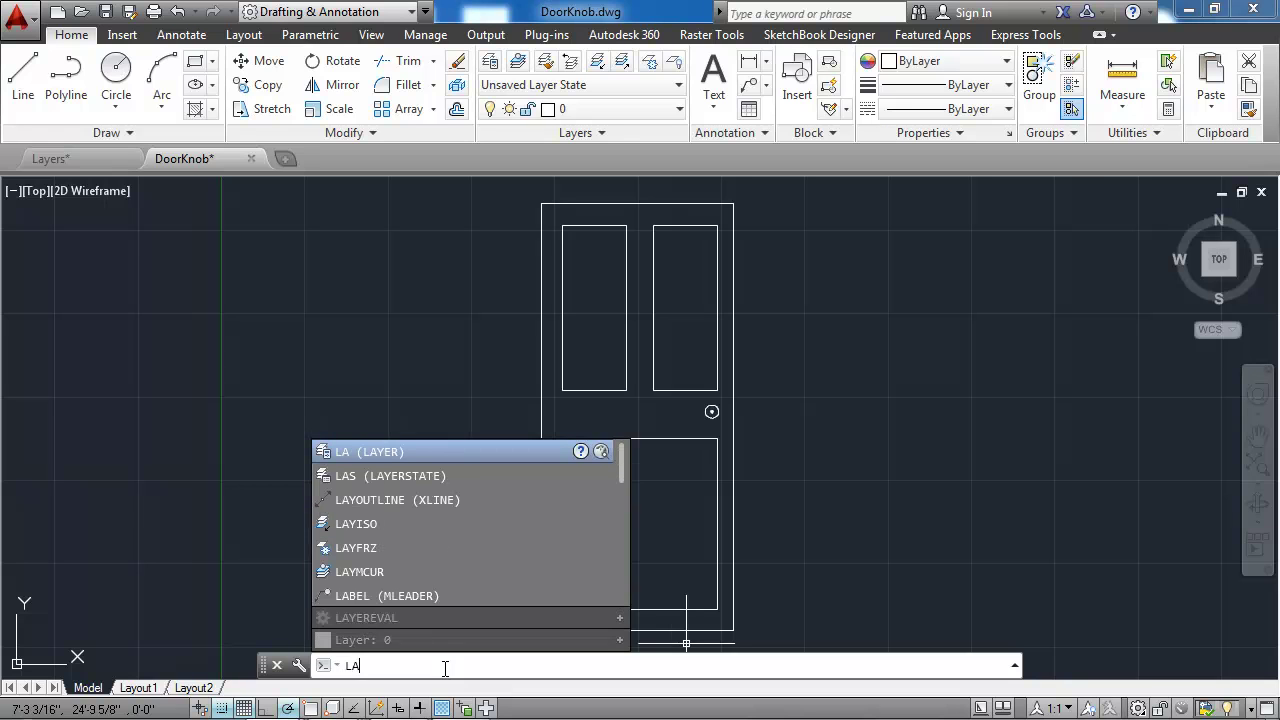
key("Return")
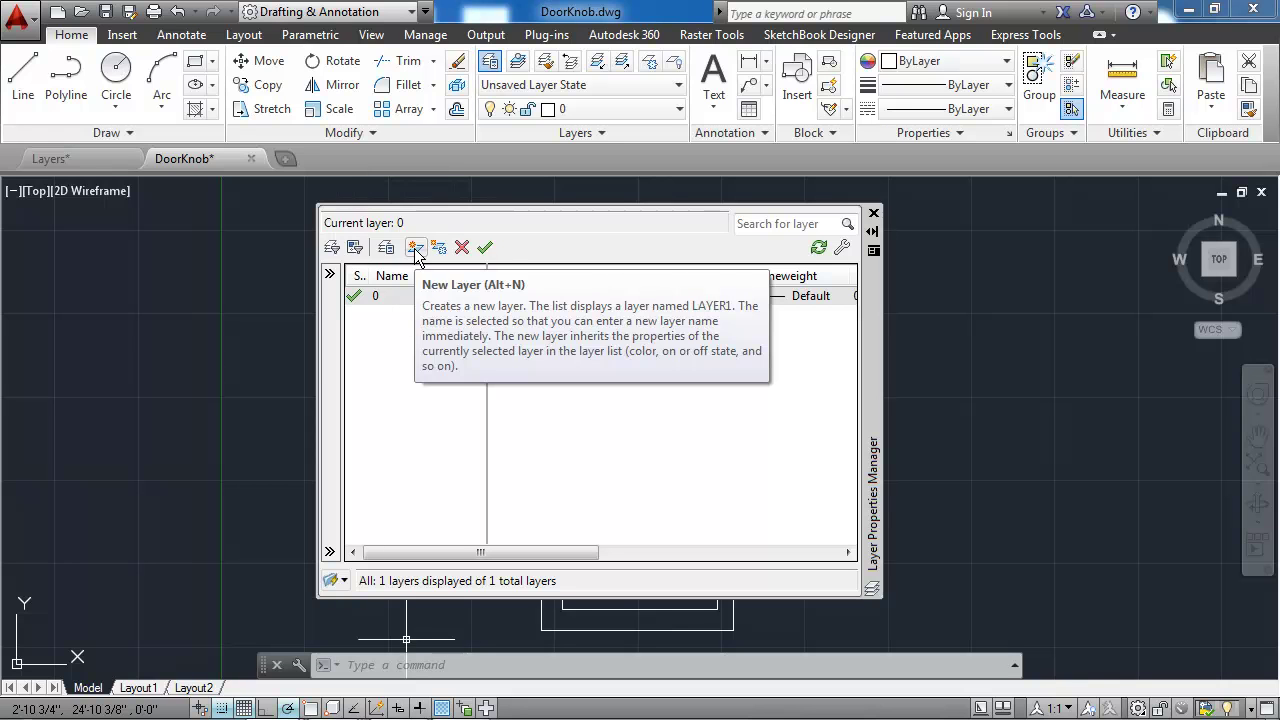
- Create two new layers named Border and Center in the DoorKnob drawing
left_click(415, 250)
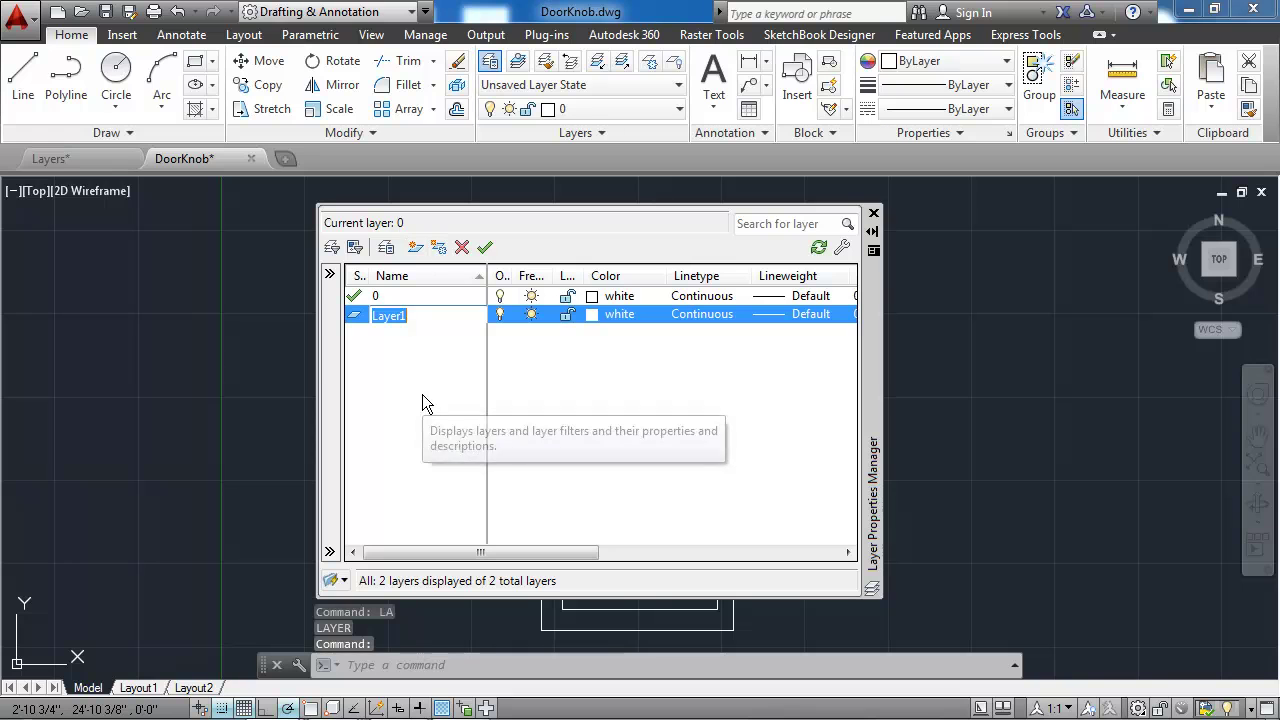
type("Border")
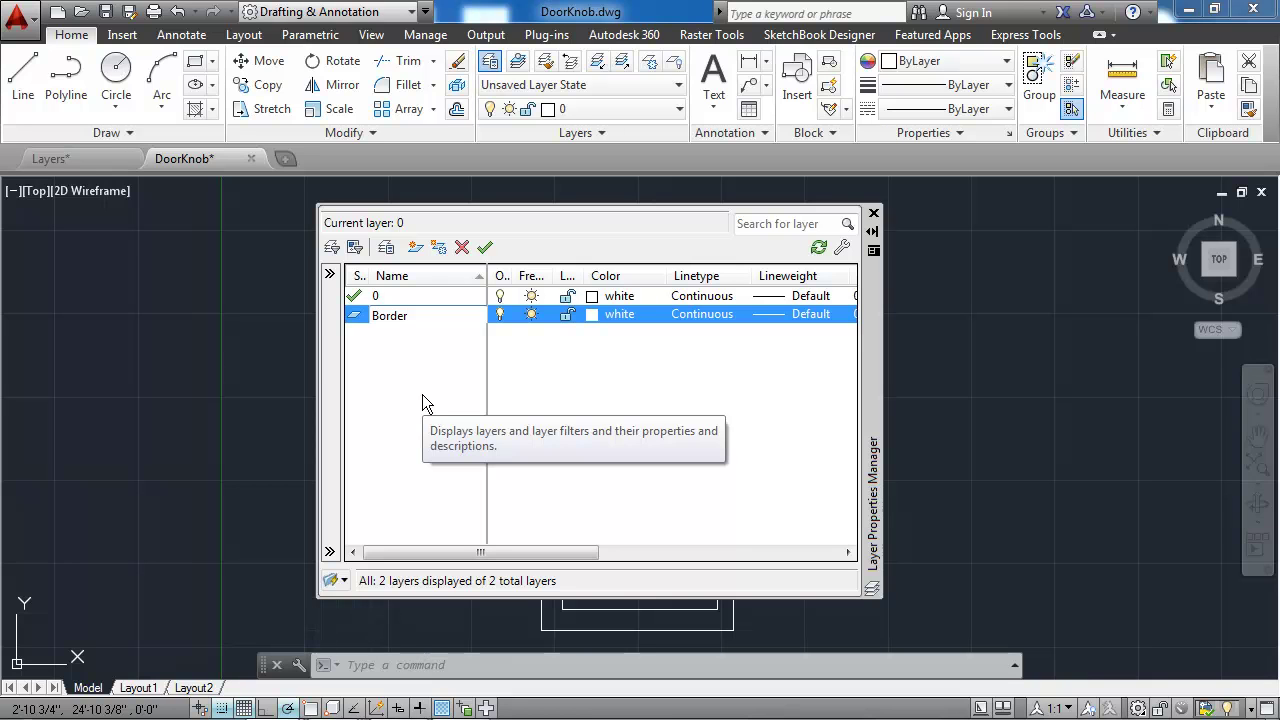
key("Return")
key("alt+n")
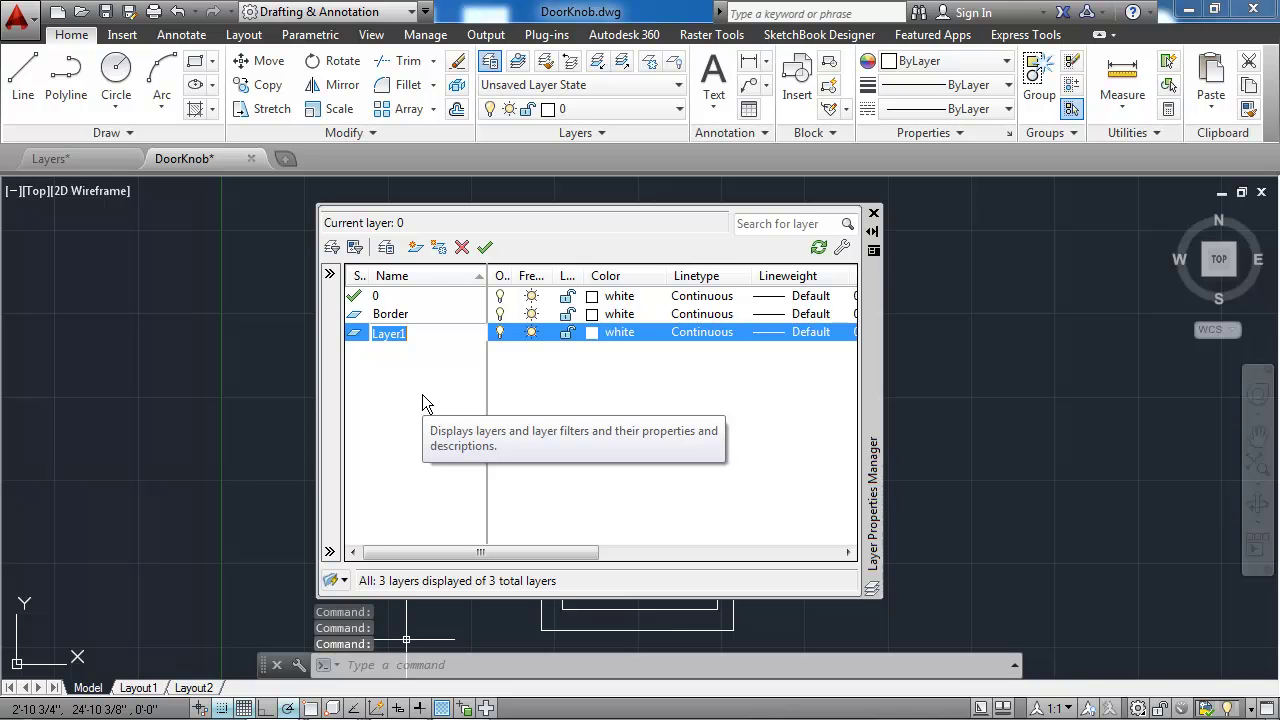
type("Center")
key("Return")
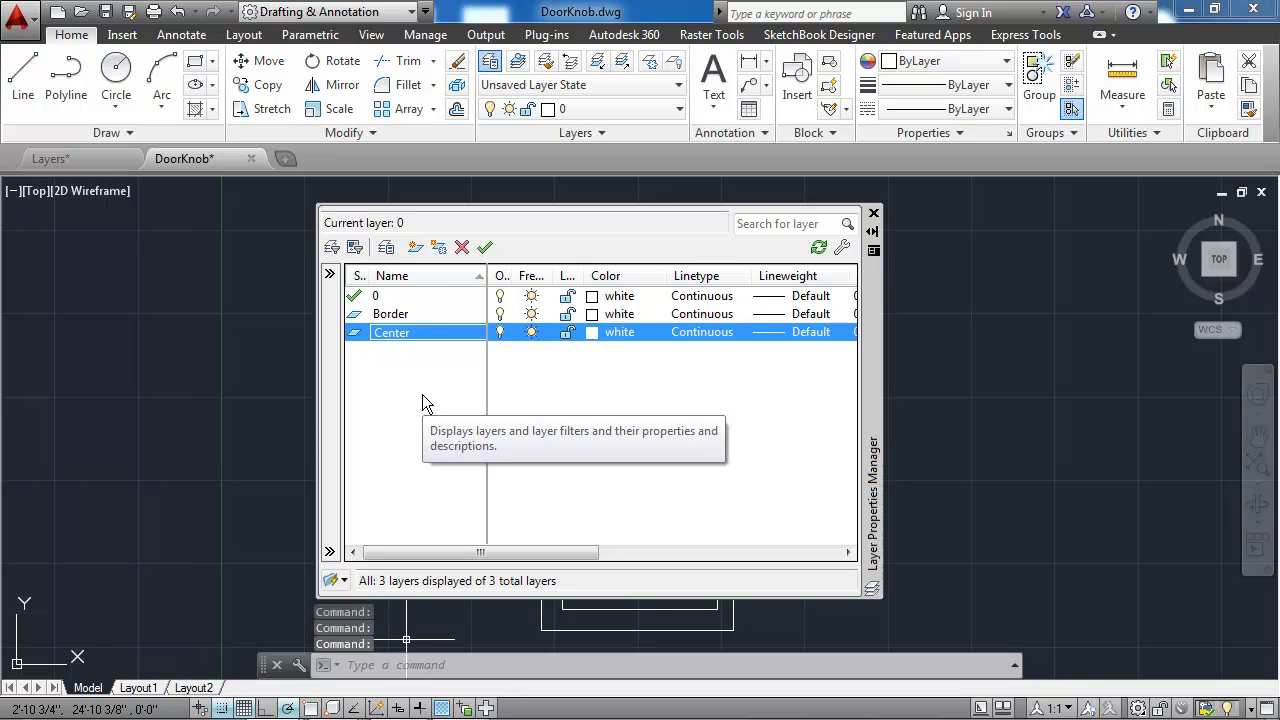
- Add two more layers to the drawing, named Dimensions and Door
key("alt+n")
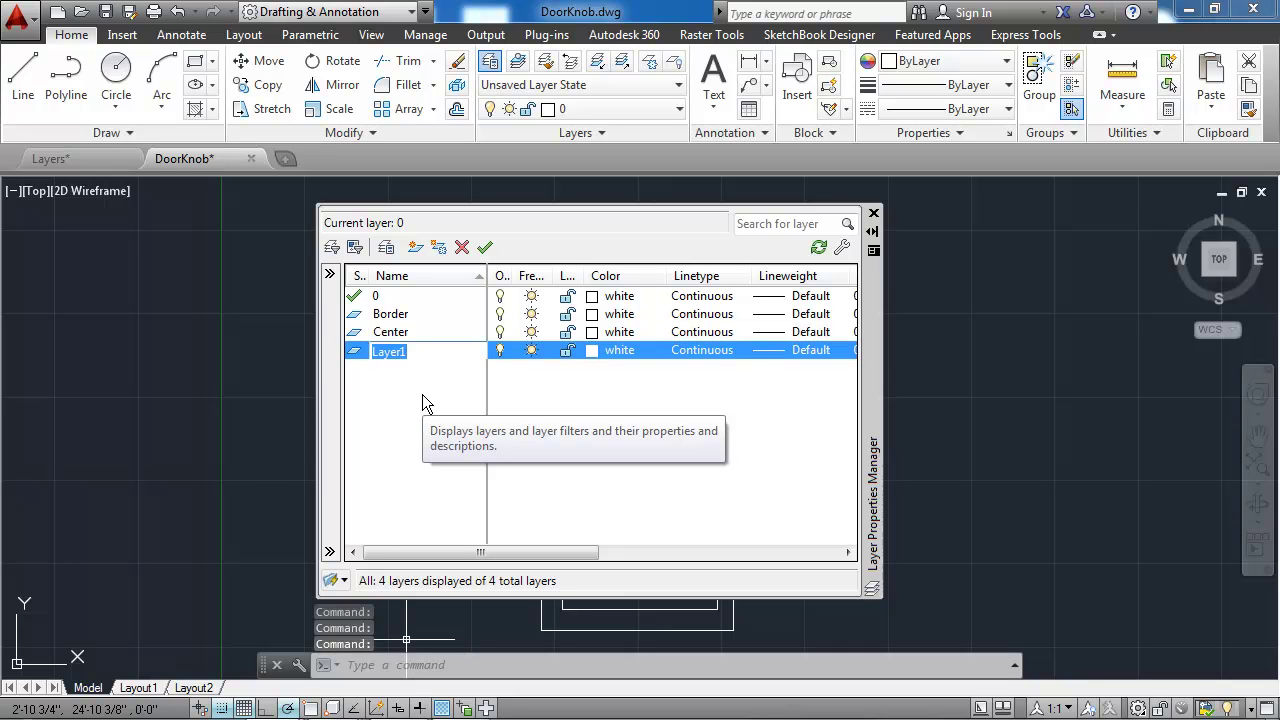
type("Dimne")
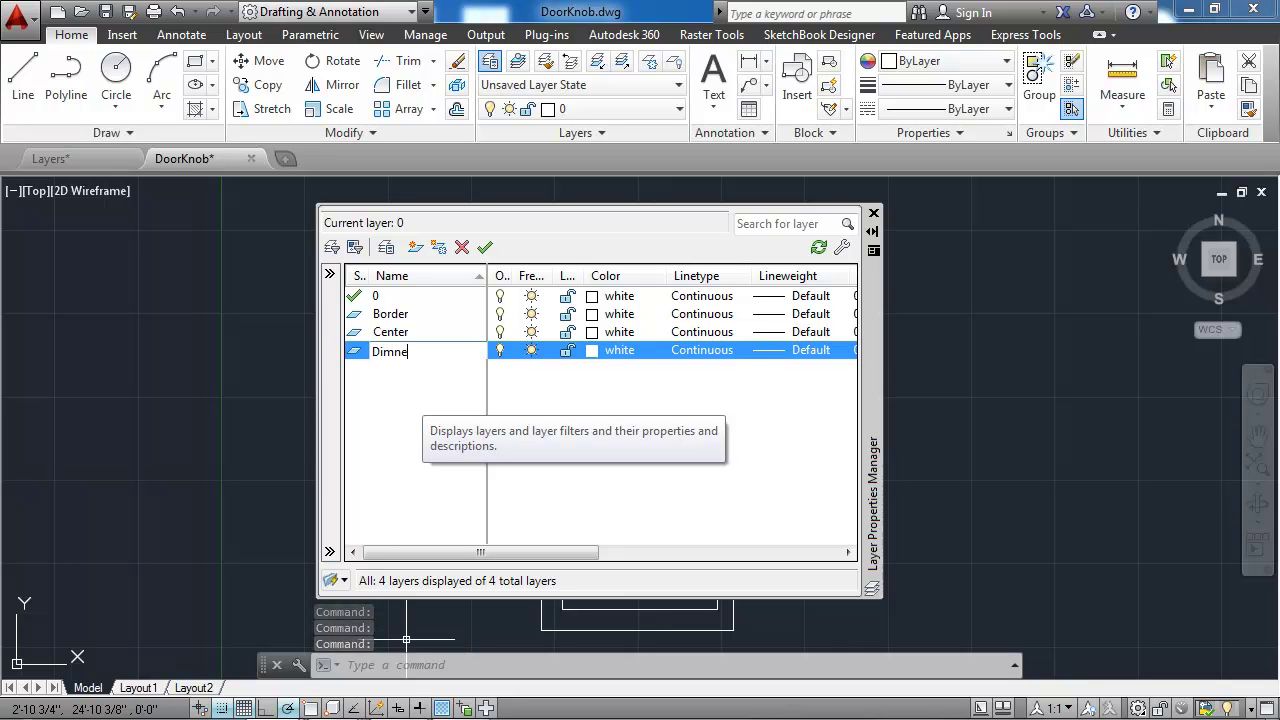
type("nsions")
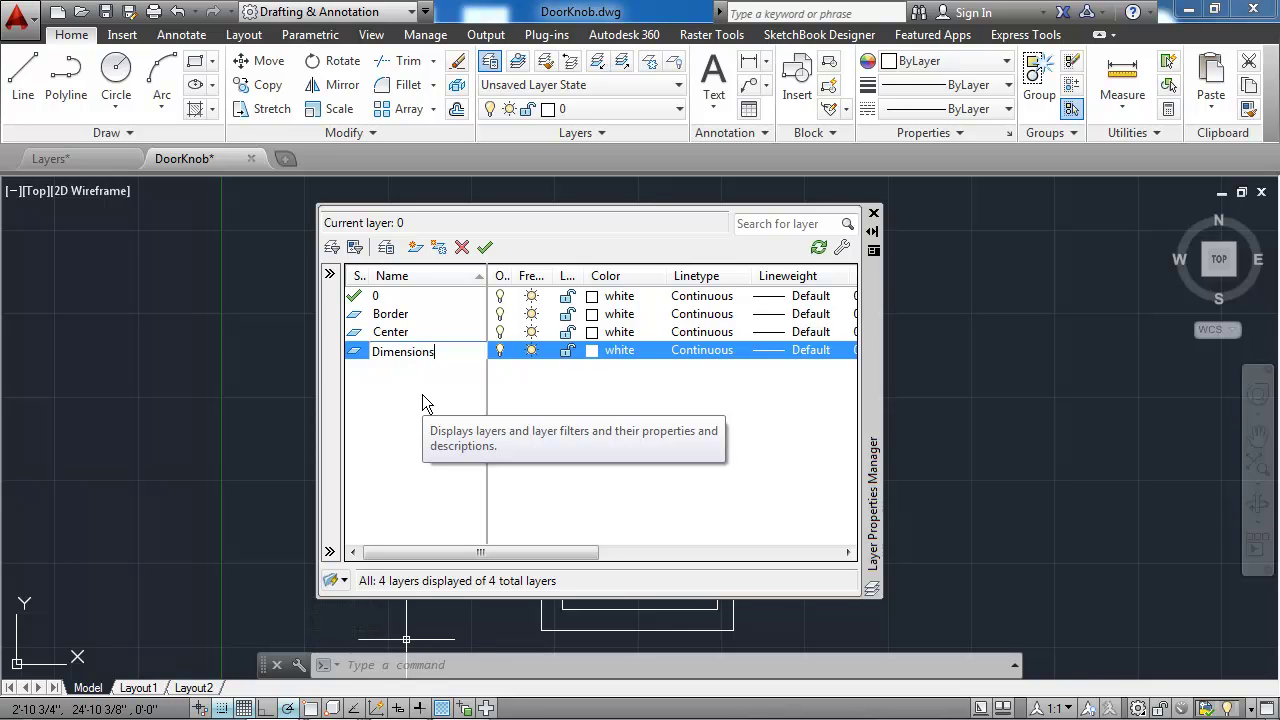
key("Return")
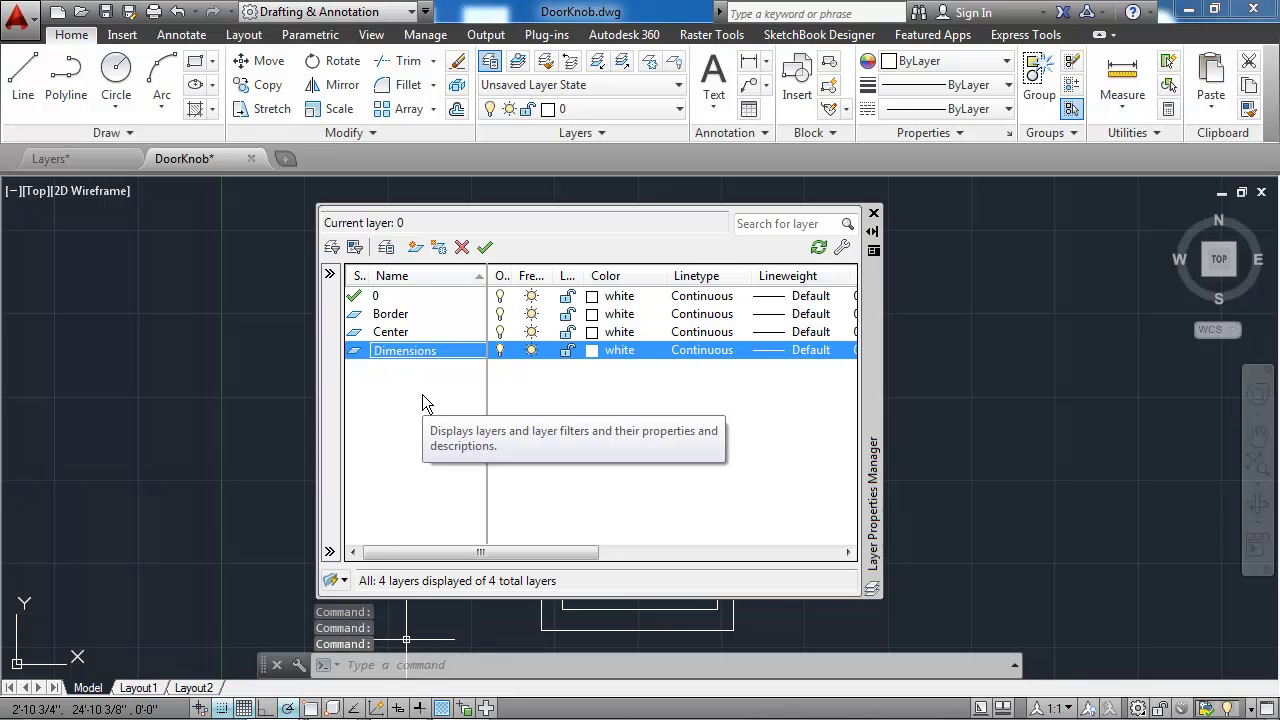
key("alt+n")
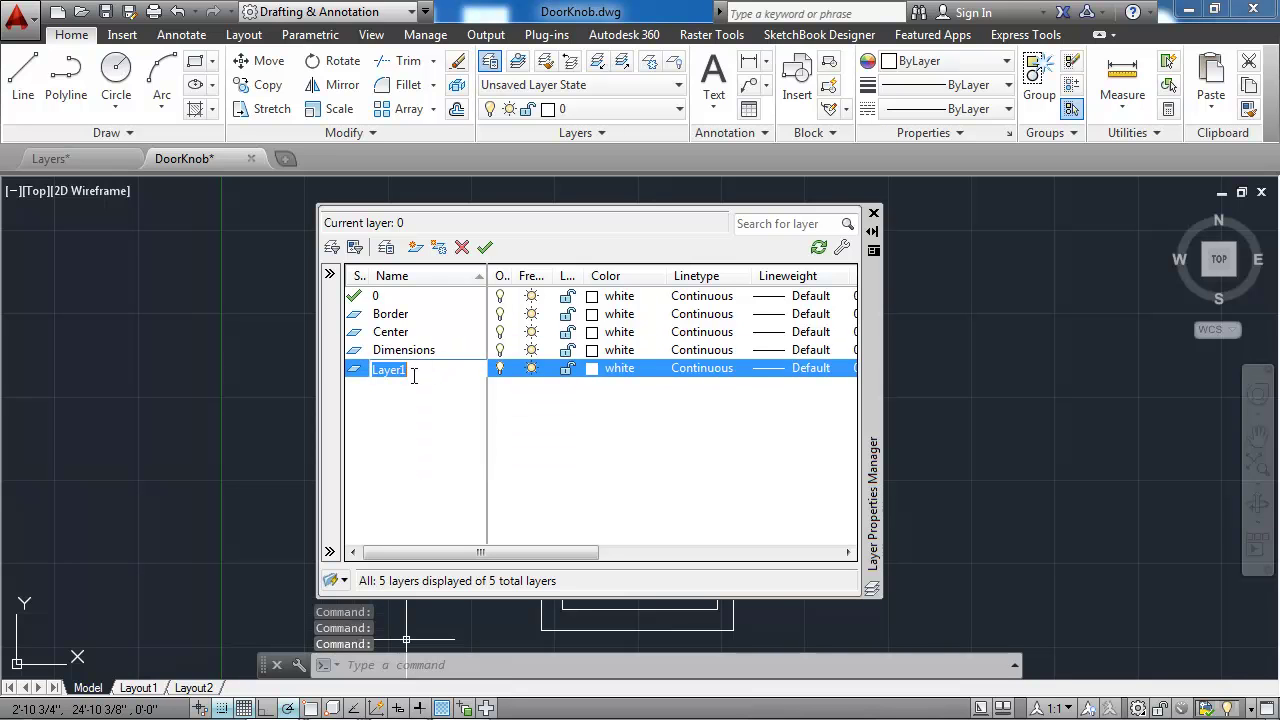
type("Doorsa")
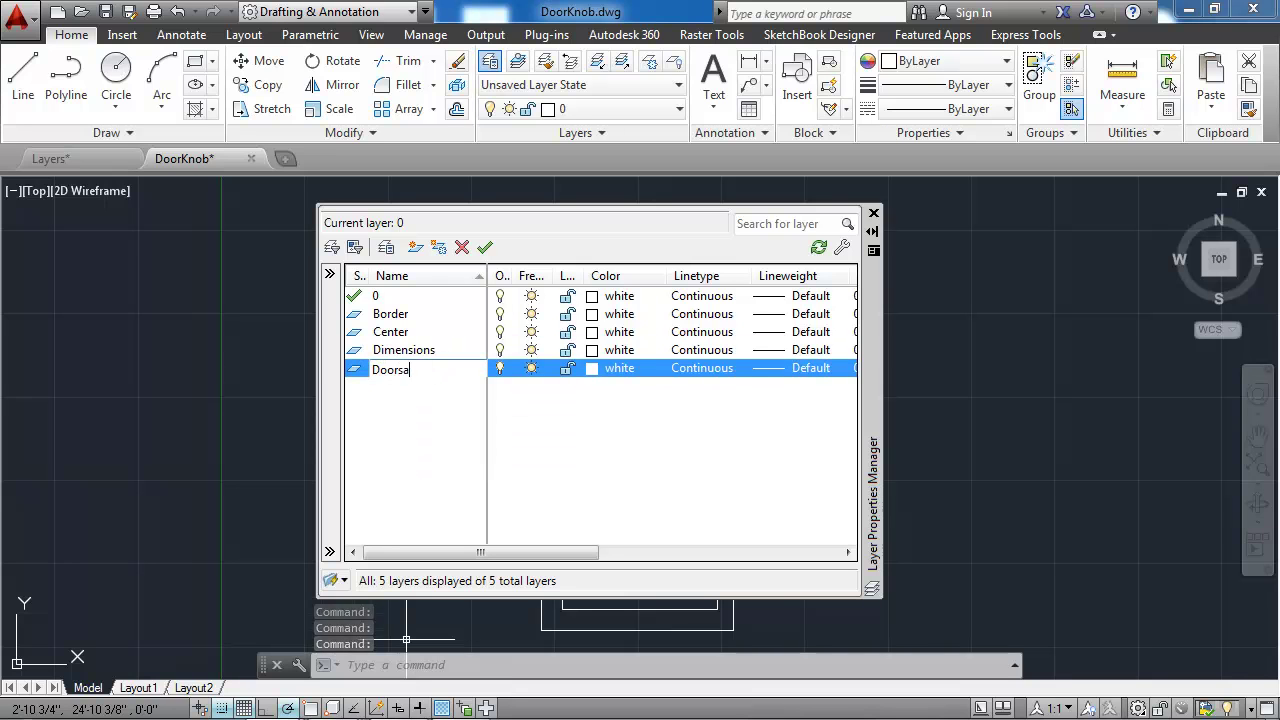
key("BackSpace")
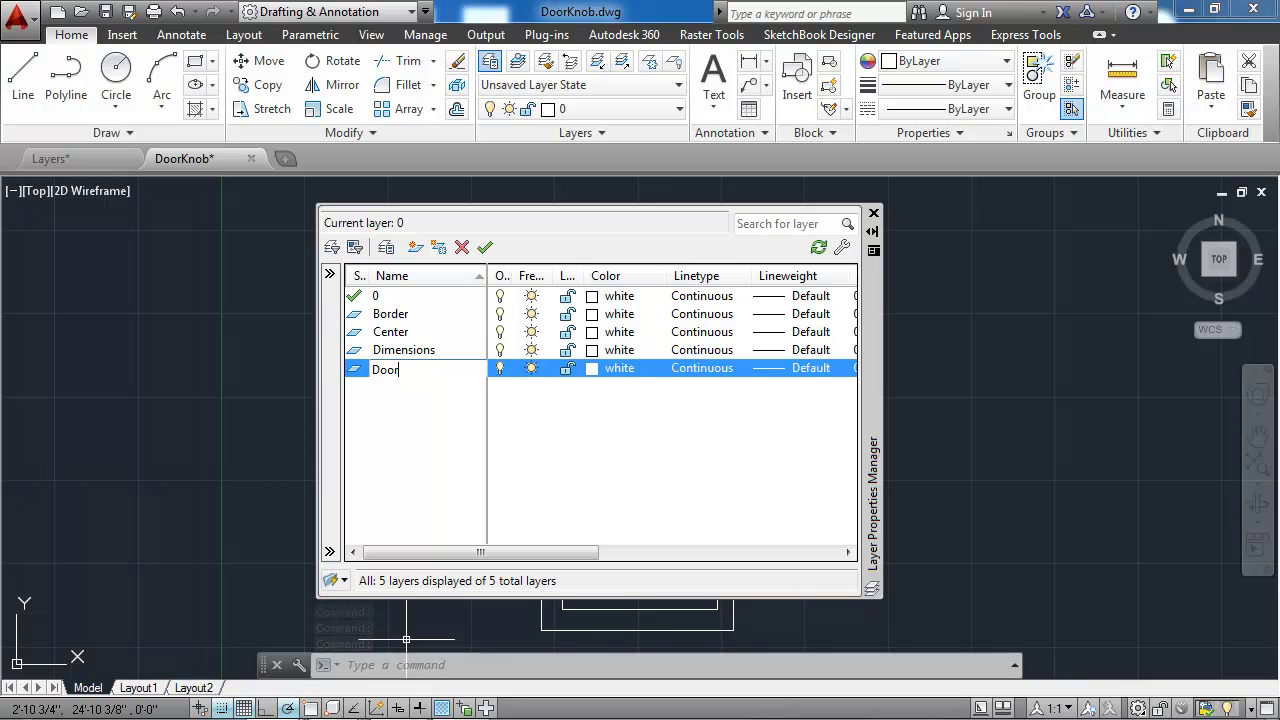
key("Return")
- Add a Fixtures layer and a Hatch layer to the layer list
key("alt+n")
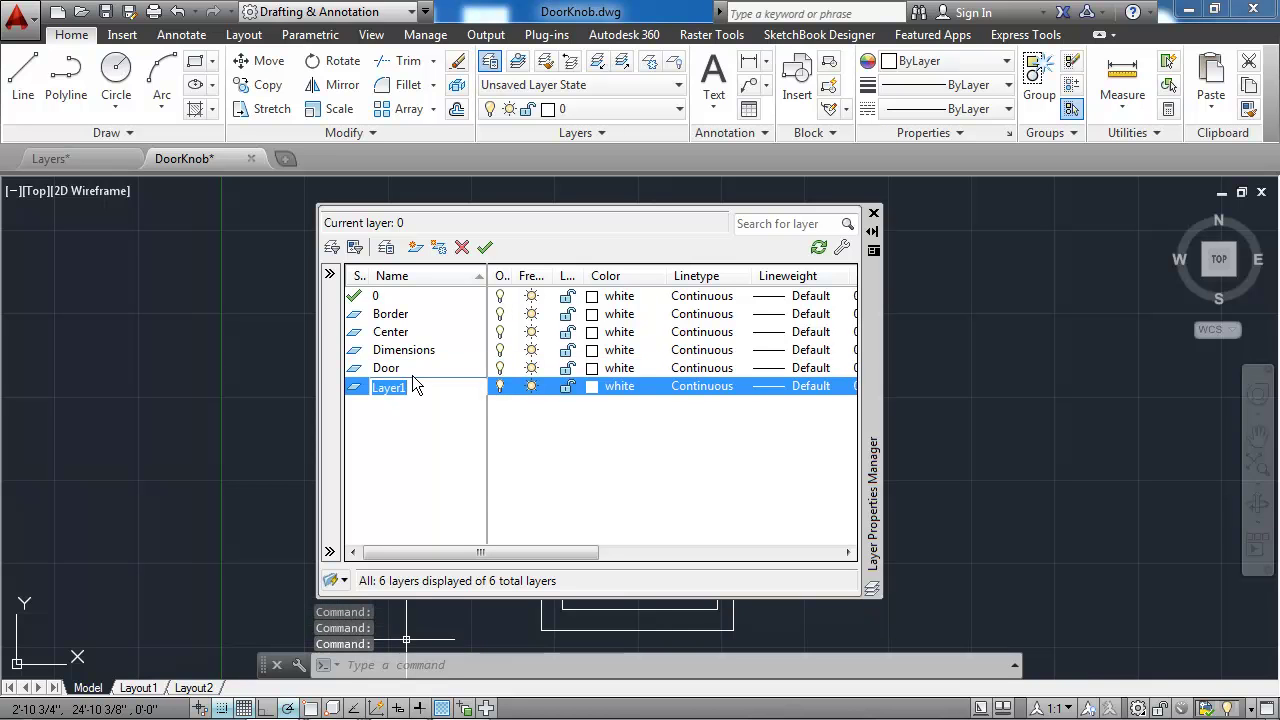
type("Fixtures")
key("Return")
key("alt+n")
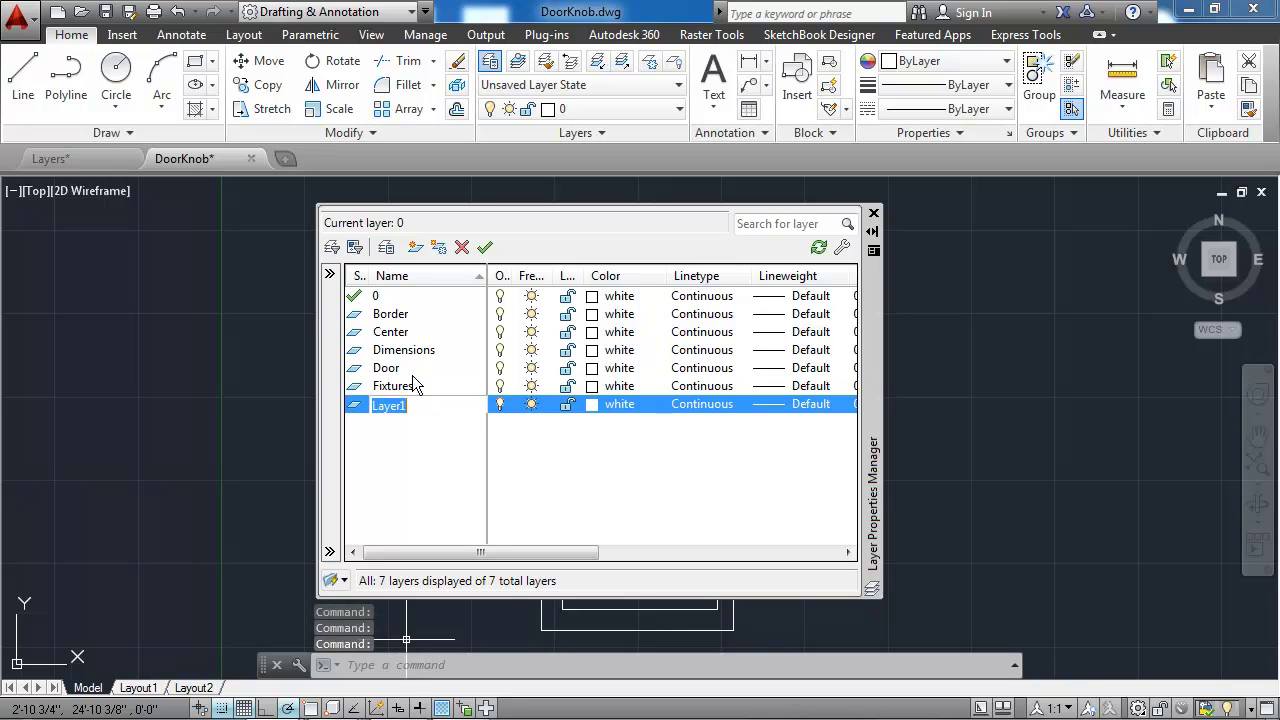
type("Hatch")
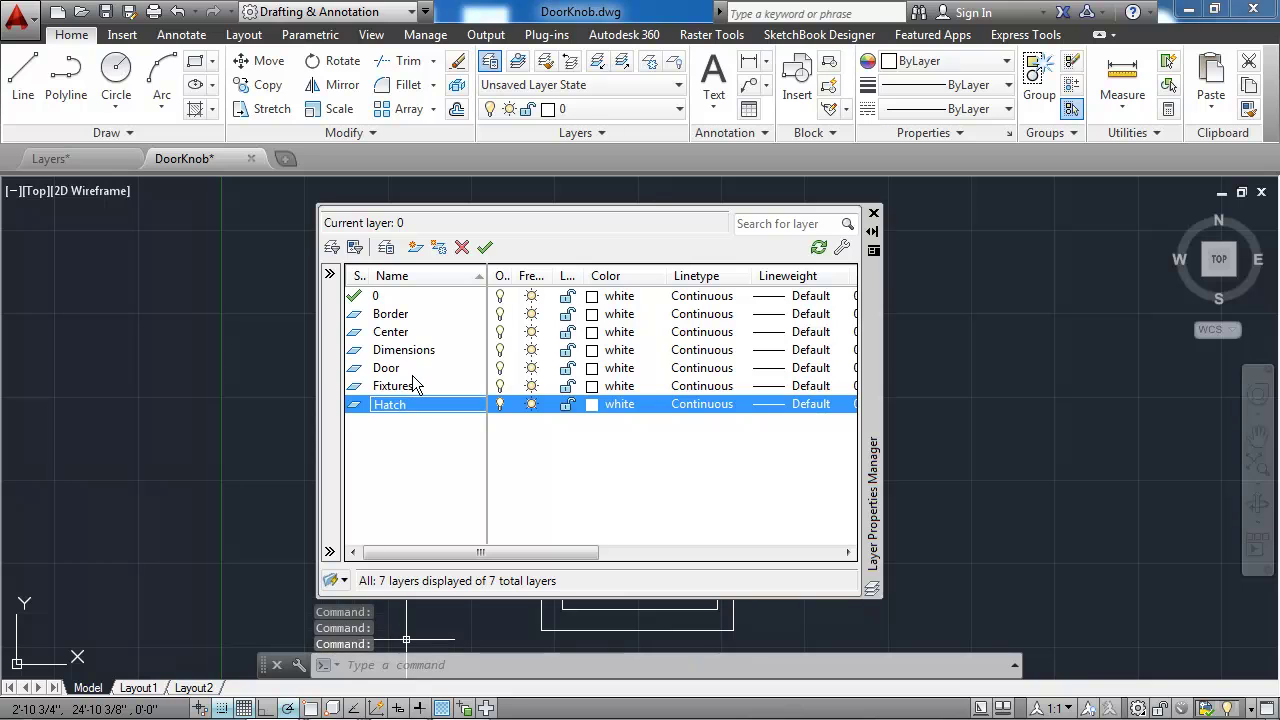
key("Return")
- Add a new layer named Hidden
key("alt+n")
type("Hidden")
key("Return")
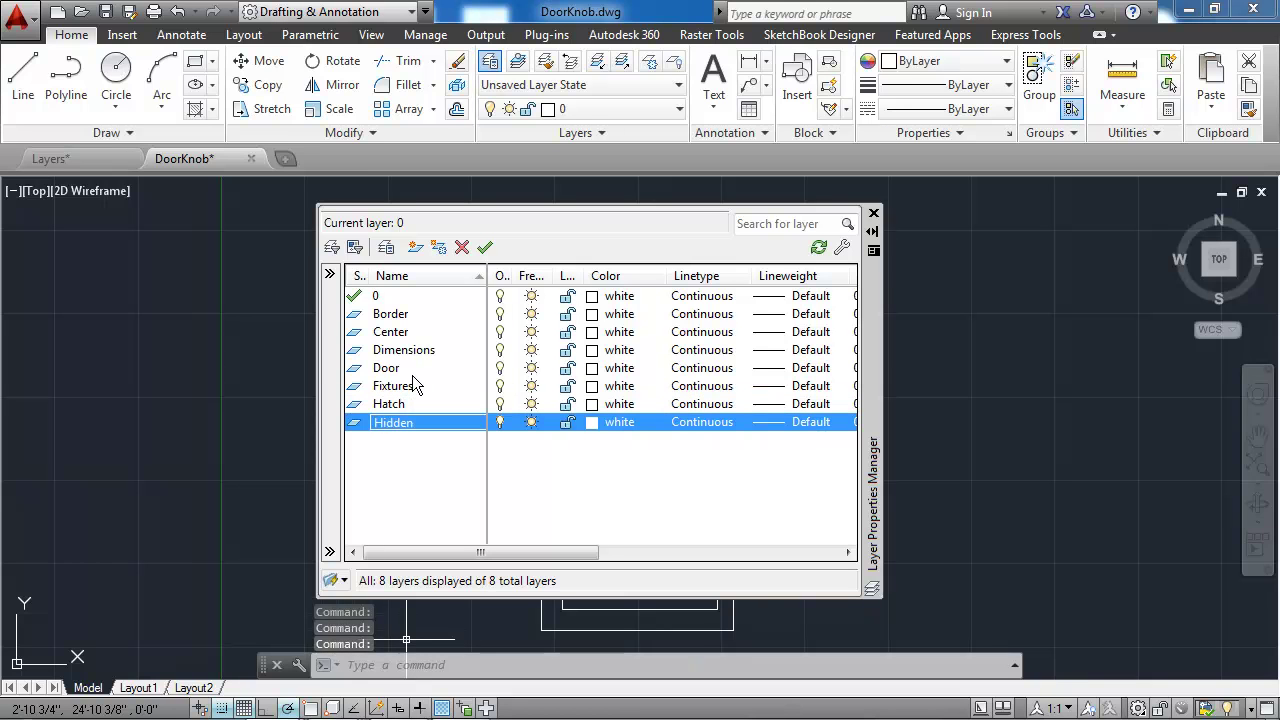
key("Up")
key("Up")
key("Up")
key("Up")
key("Up")
key("Up")
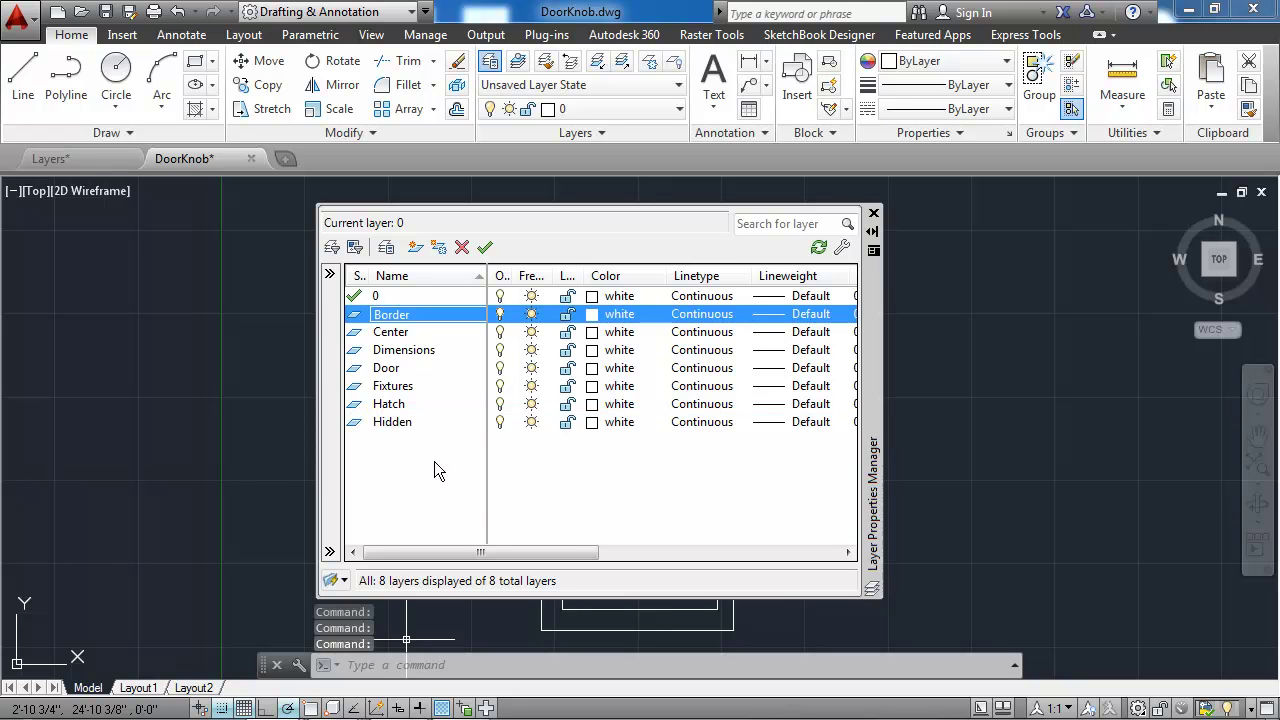
- Create another layer after Hidden and name it Objects
left_click(428, 424)
key("alt+n")
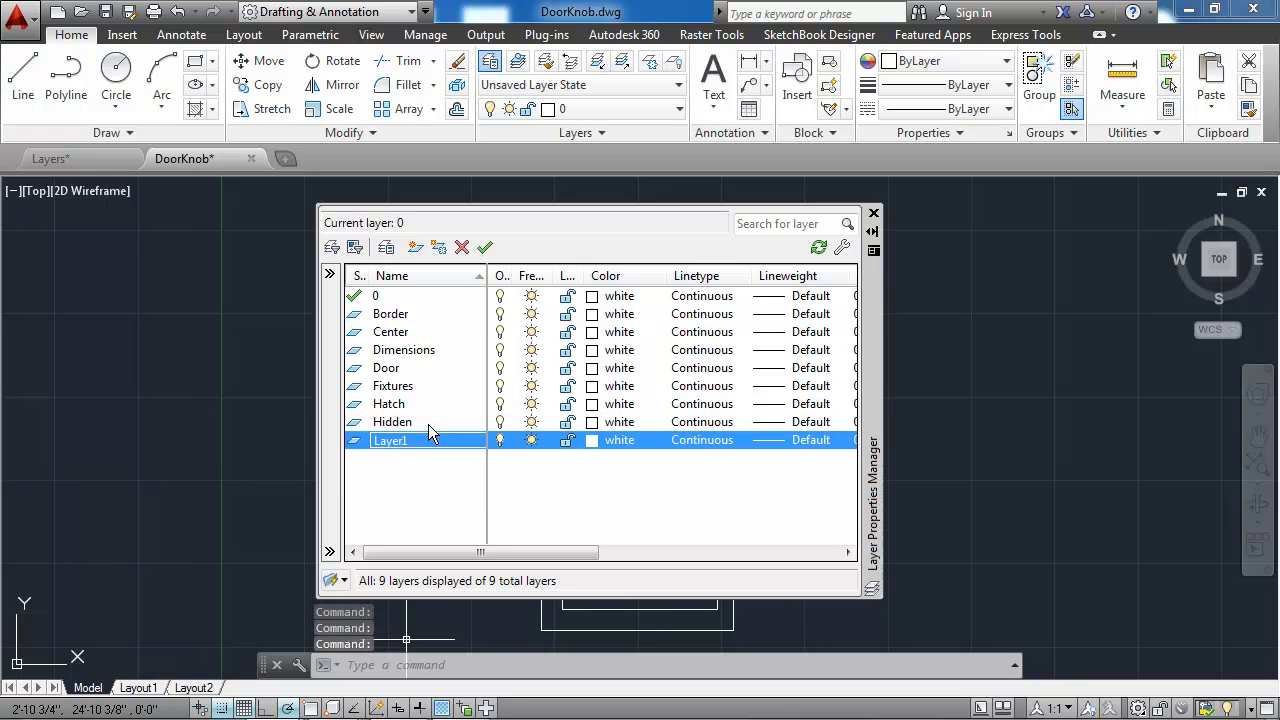
double_click(410, 440)
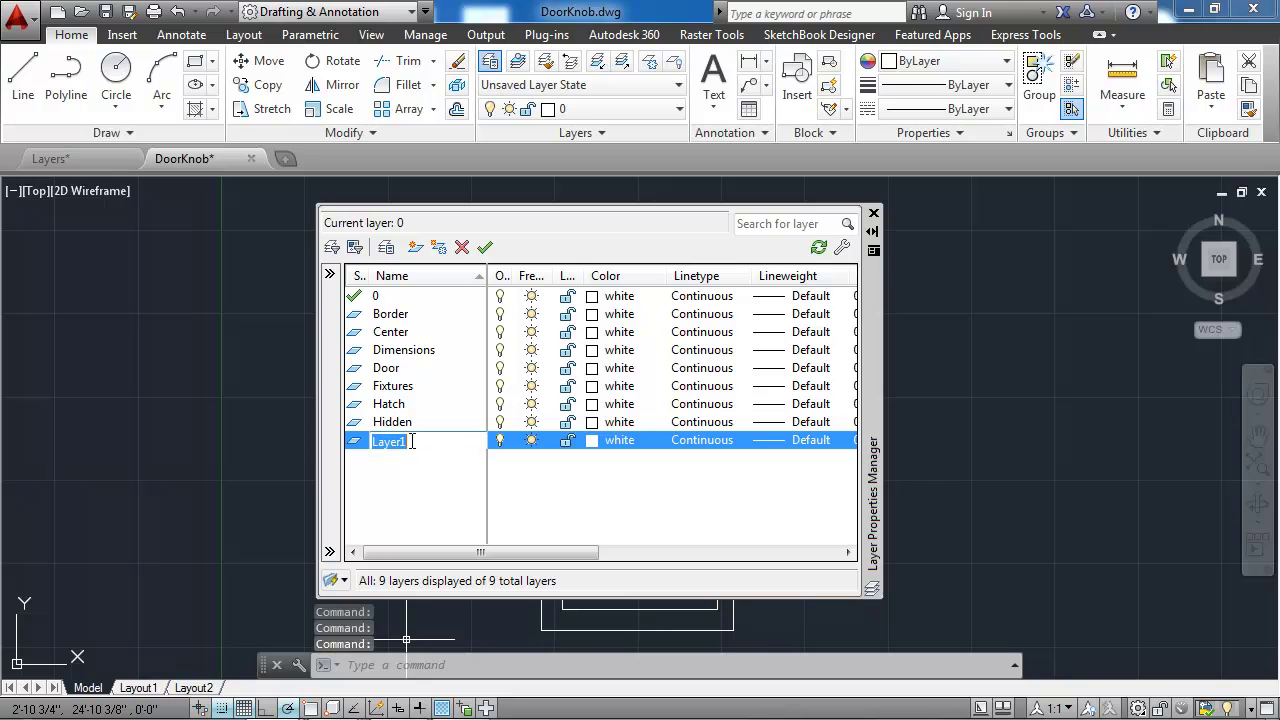
key("BackSpace")
type("wi")
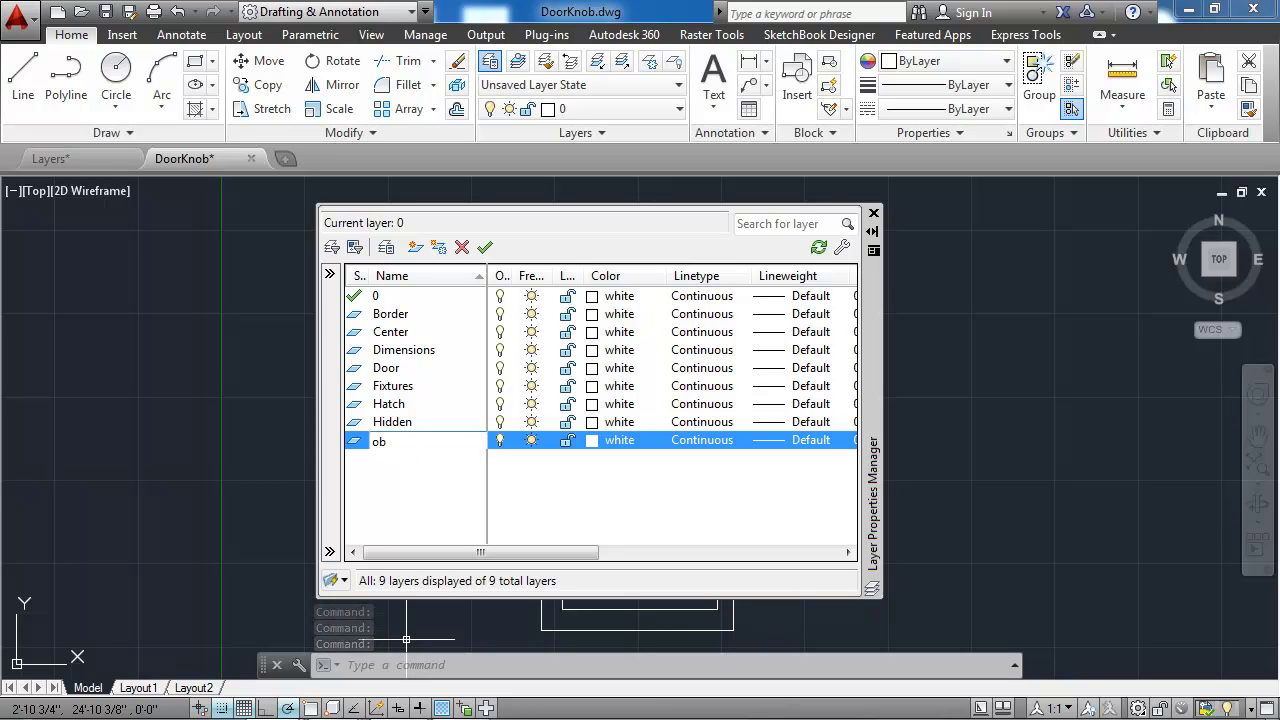
key("BackSpace")
key("BackSpace")
type("Objects")
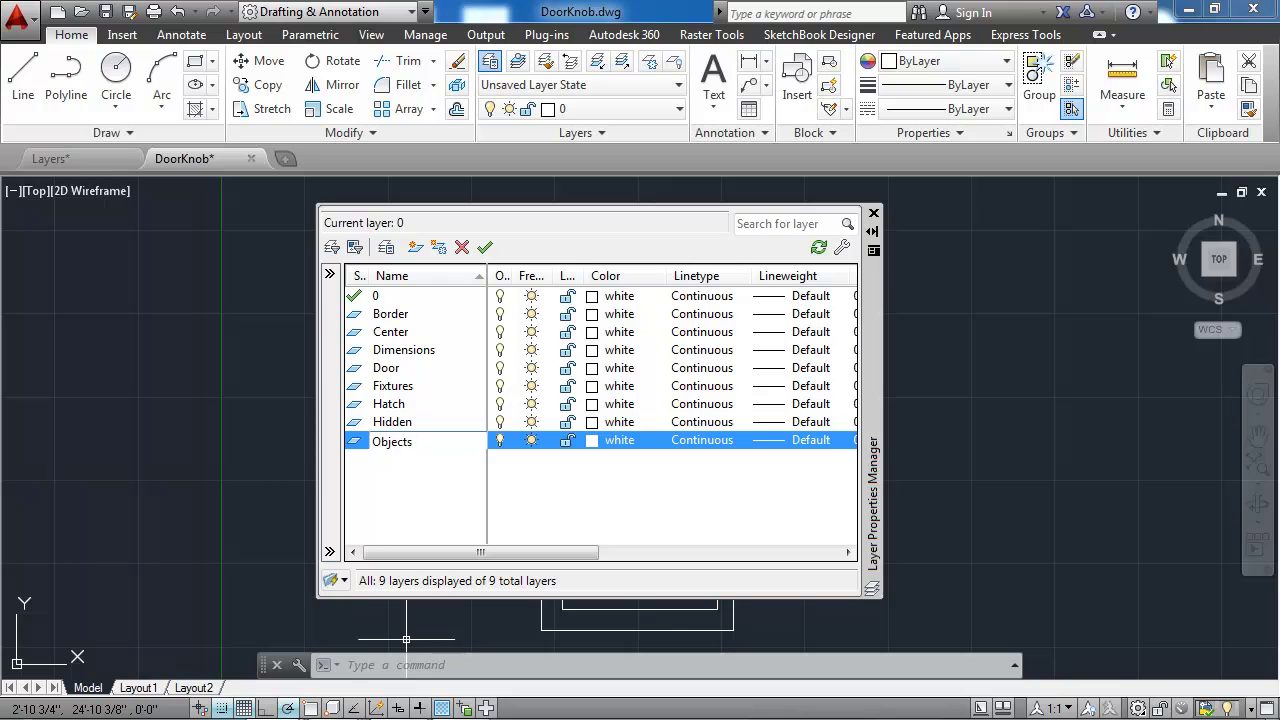
key("Return")
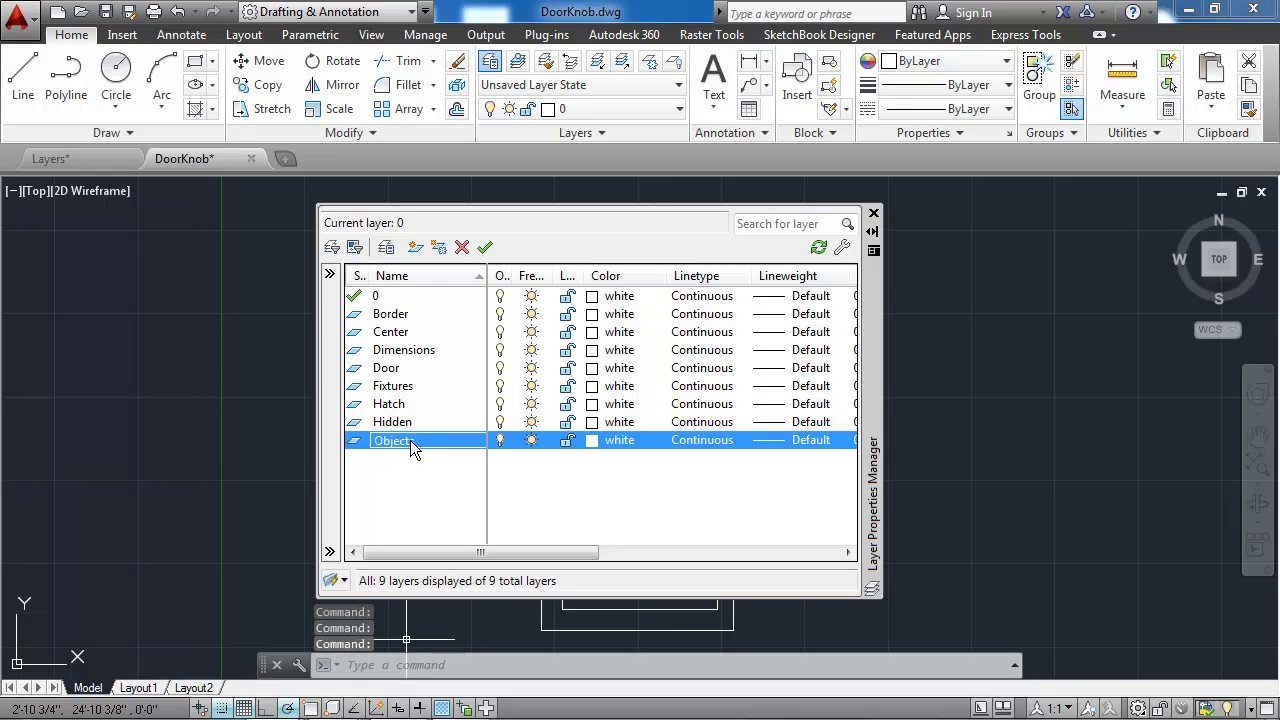
- Create another layer after Objects and name it Text
key("alt+n")
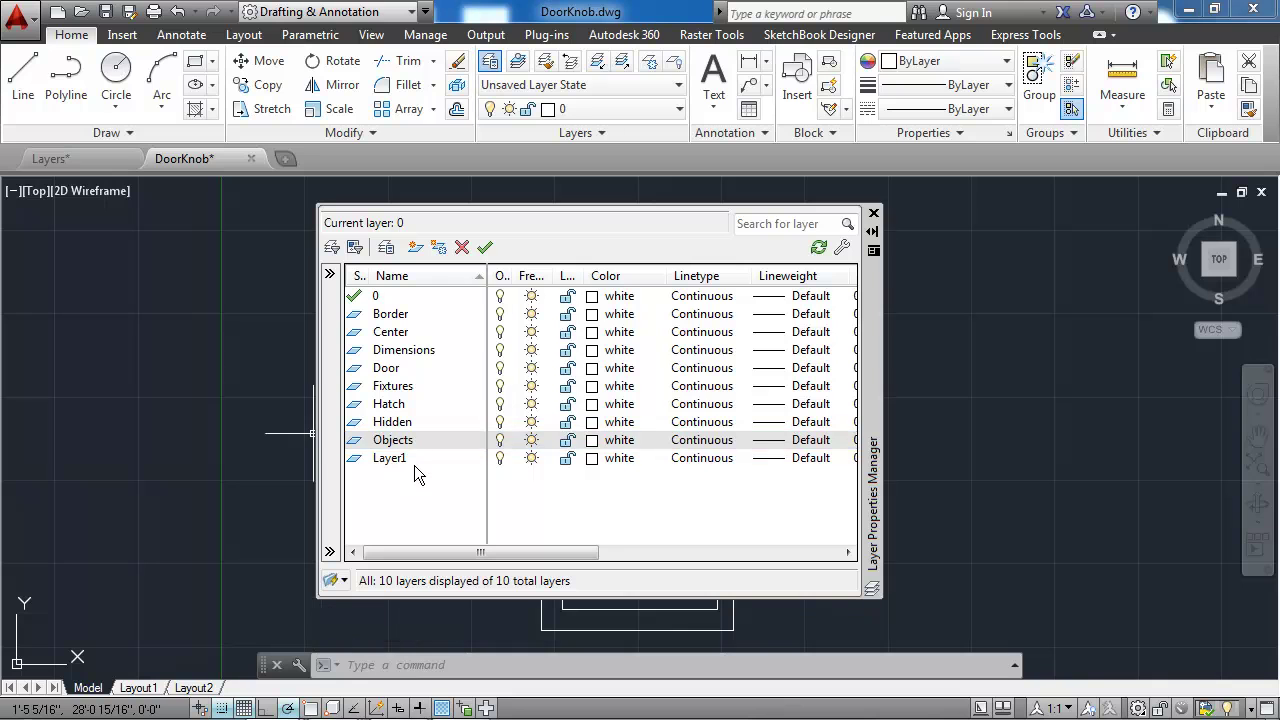
left_click(412, 460)
left_click(412, 460)
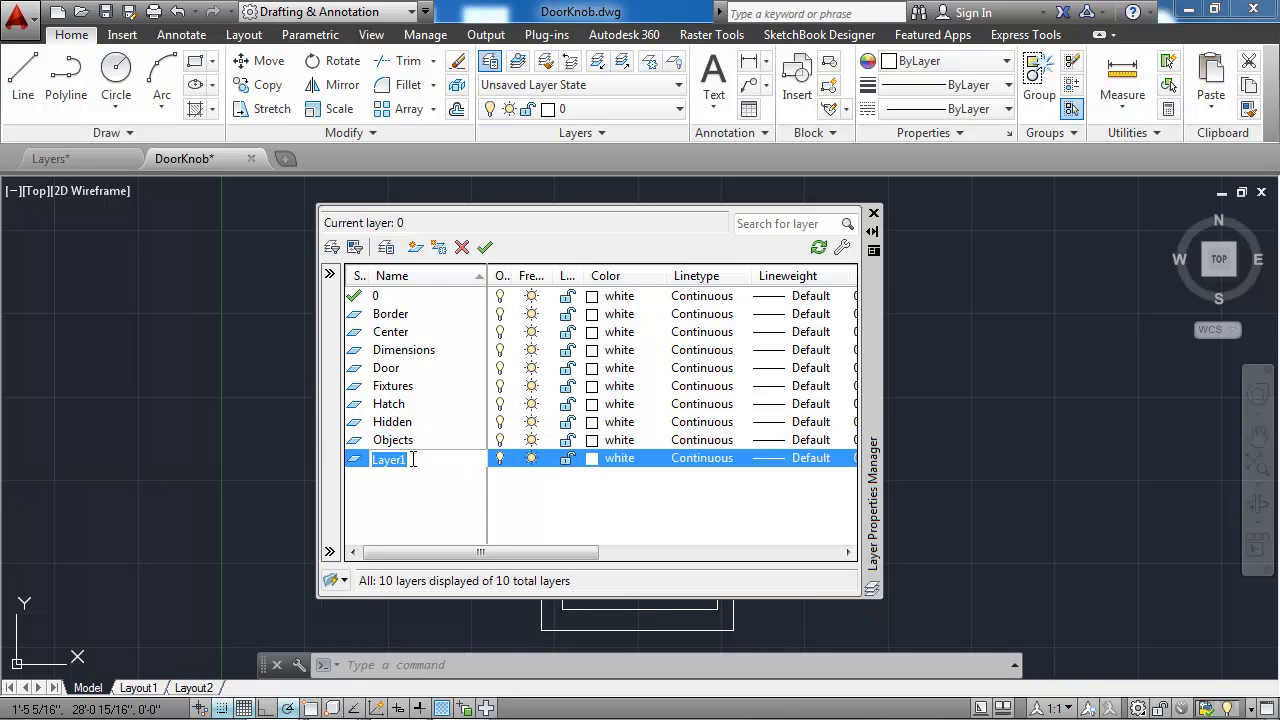
key("BackSpace")
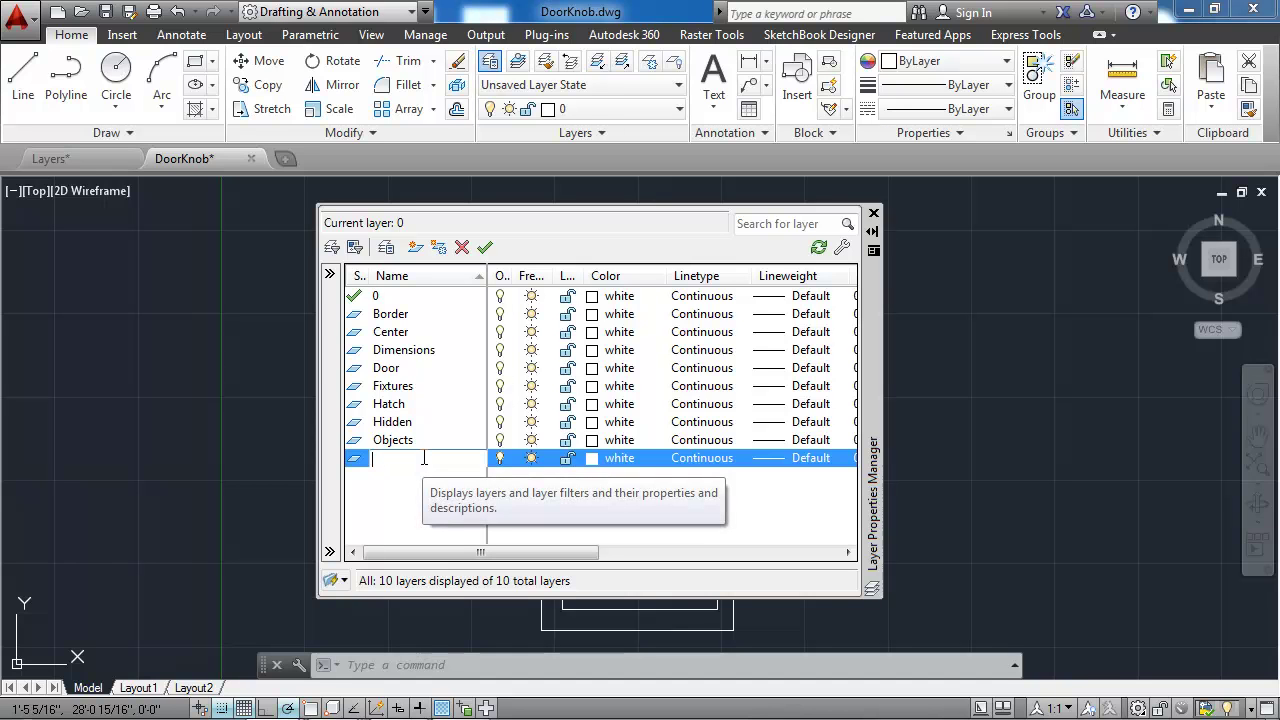
type("Text")
key("Return")
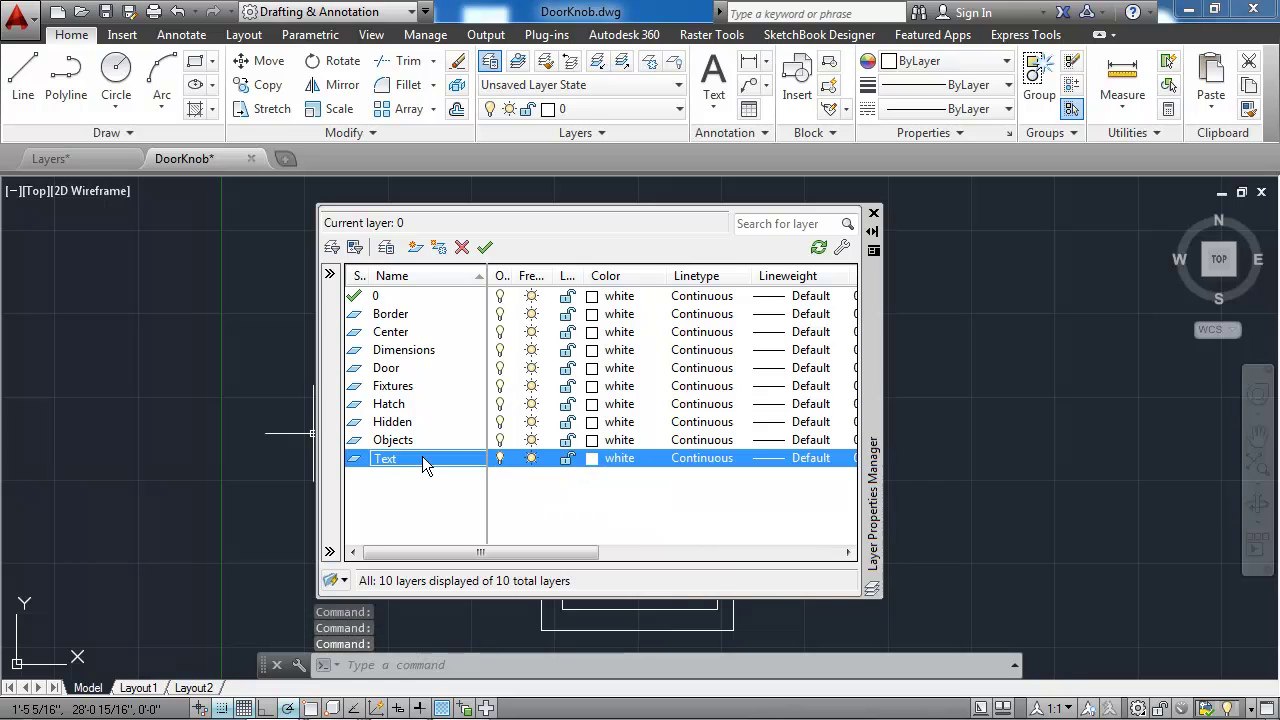
- Add a Title layer and a Viewports layer after the Text layer
key("alt+n")
type("Title")
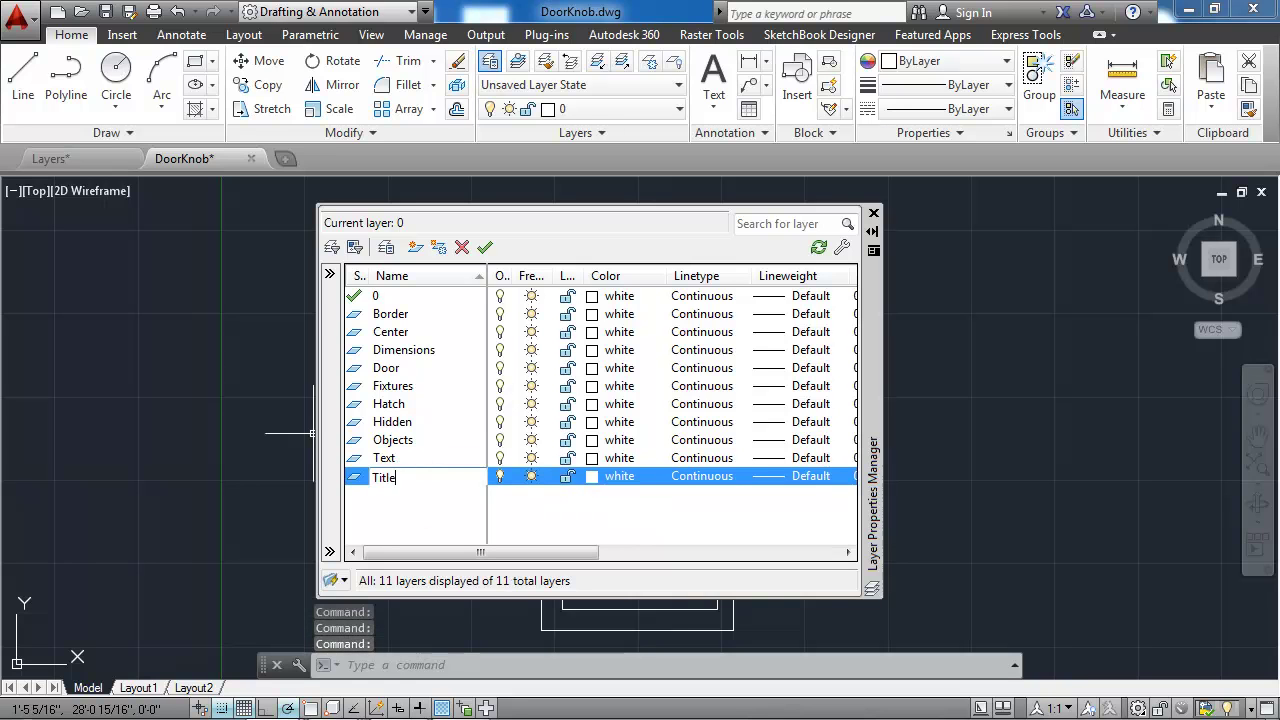
key("Return")
key("alt+n")
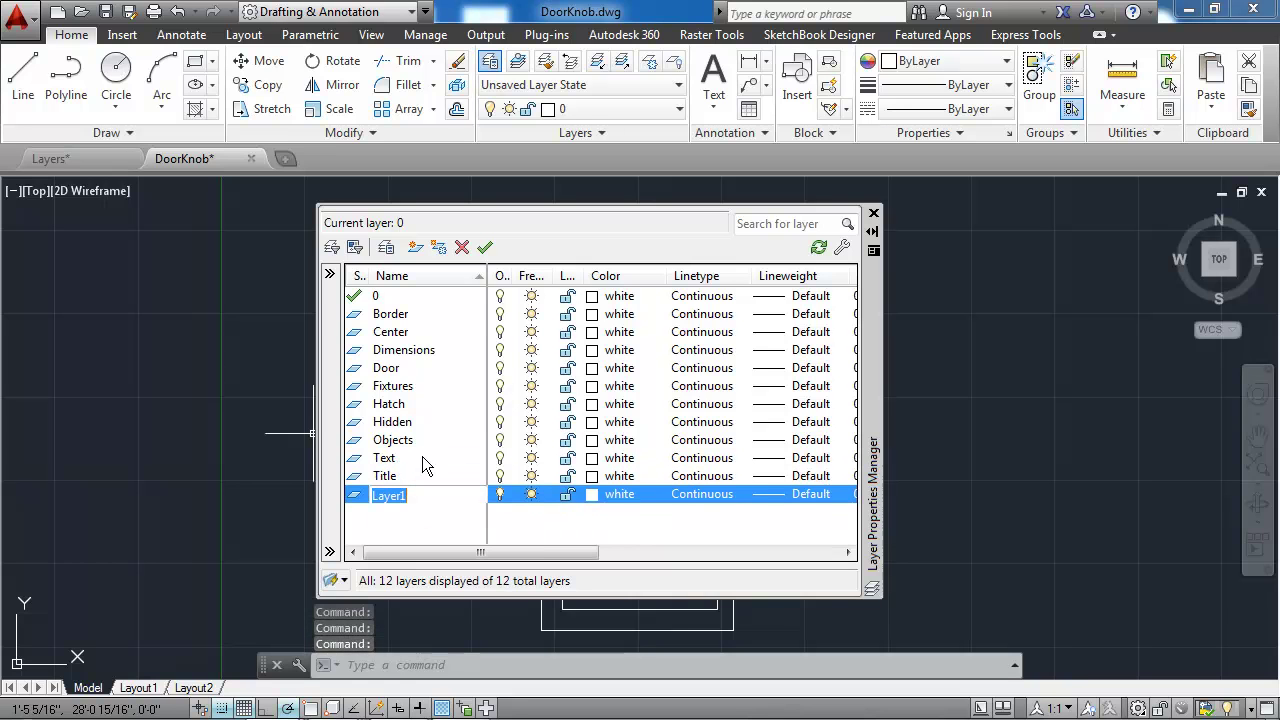
type("Viewports")
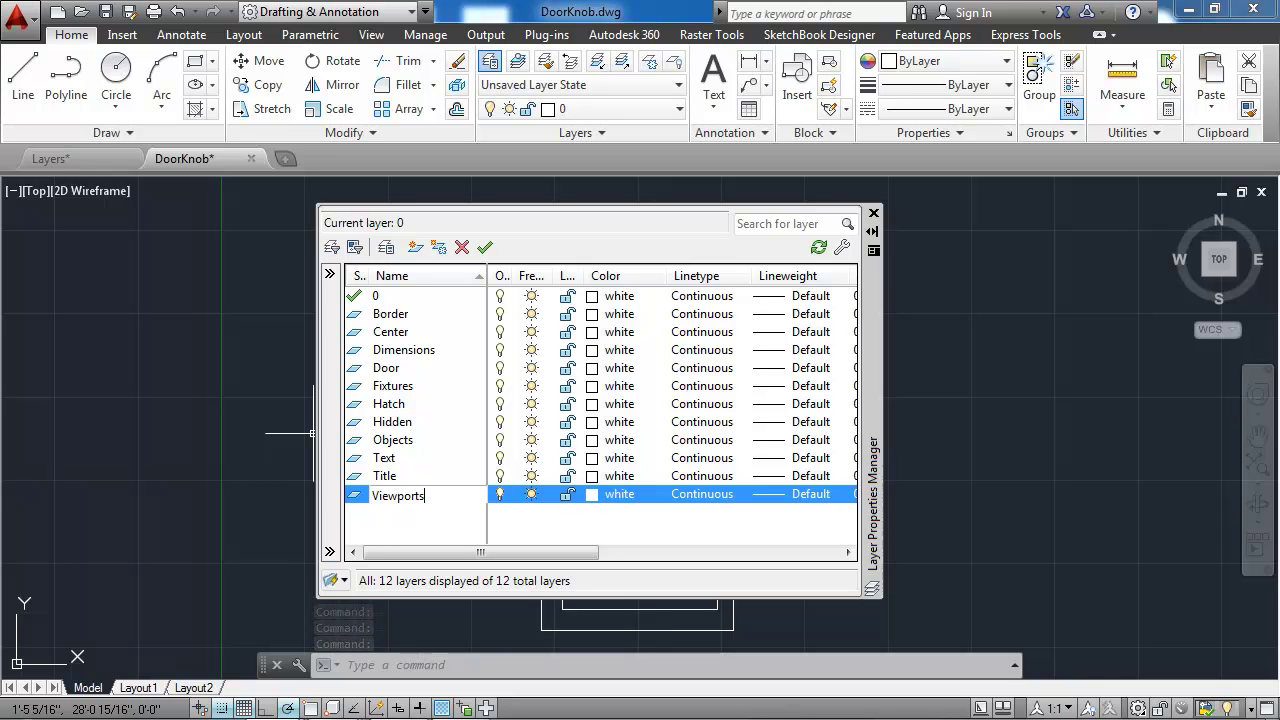
key("Return")
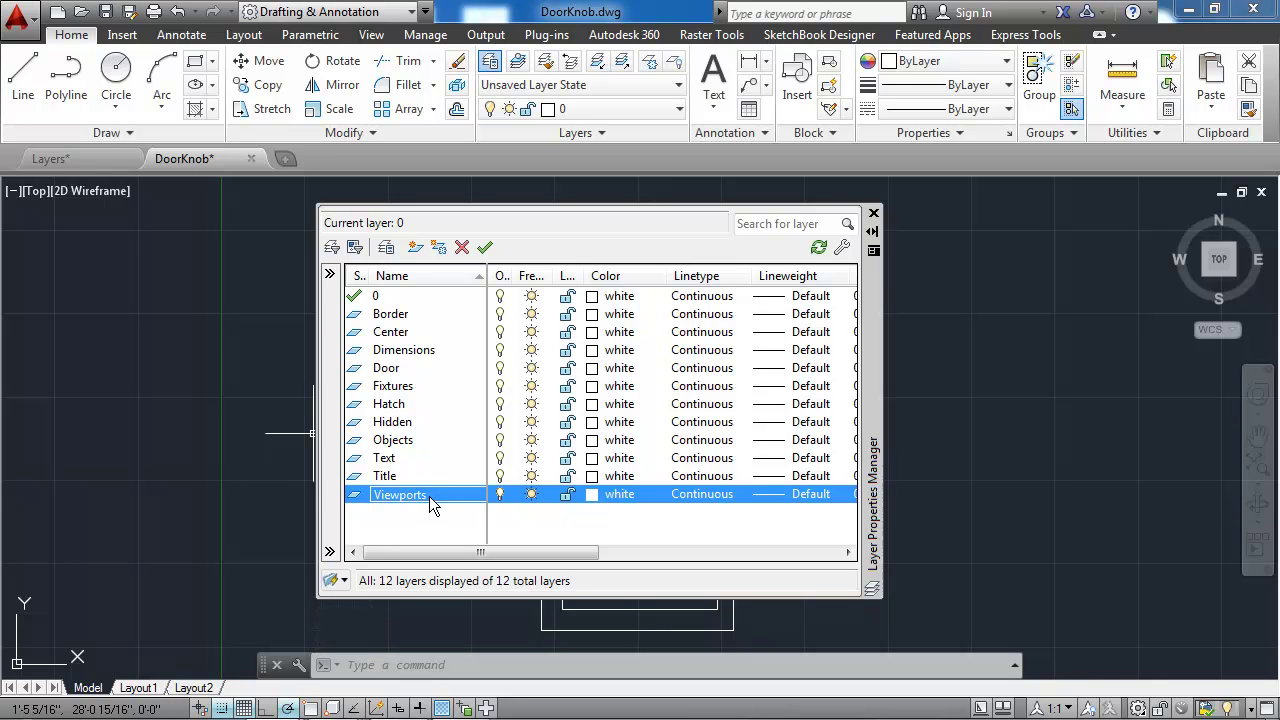
- Create one more layer after Viewports and name it Windows
key("alt+n")
type("Windows")
key("Return")
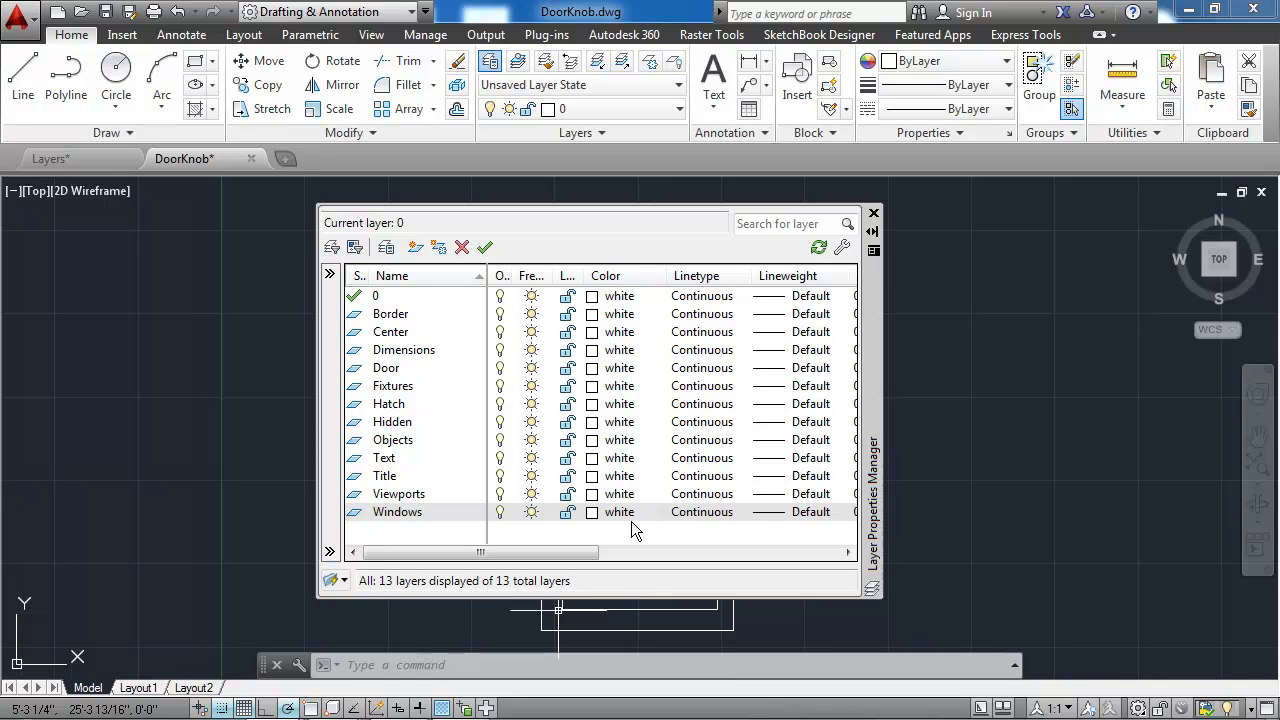
- Set the color of the Center layer to magenta
left_click(622, 334)
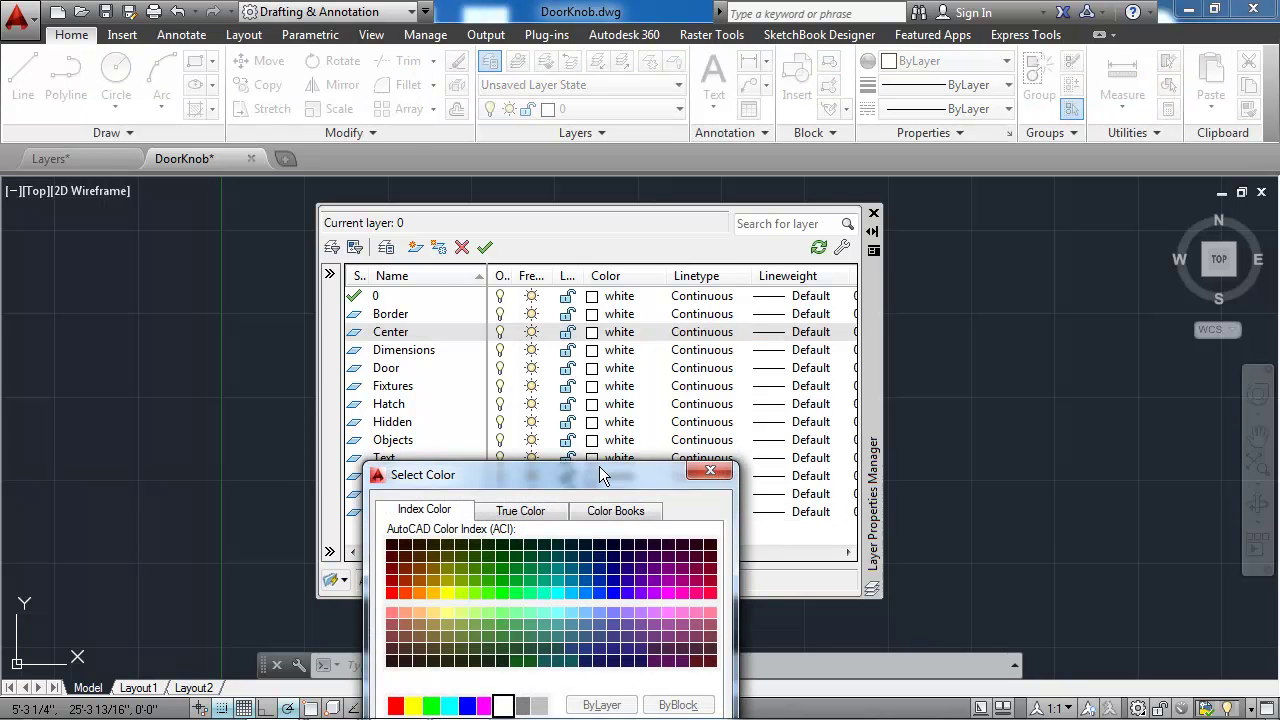
left_click_drag(590, 479, 1074, 232)
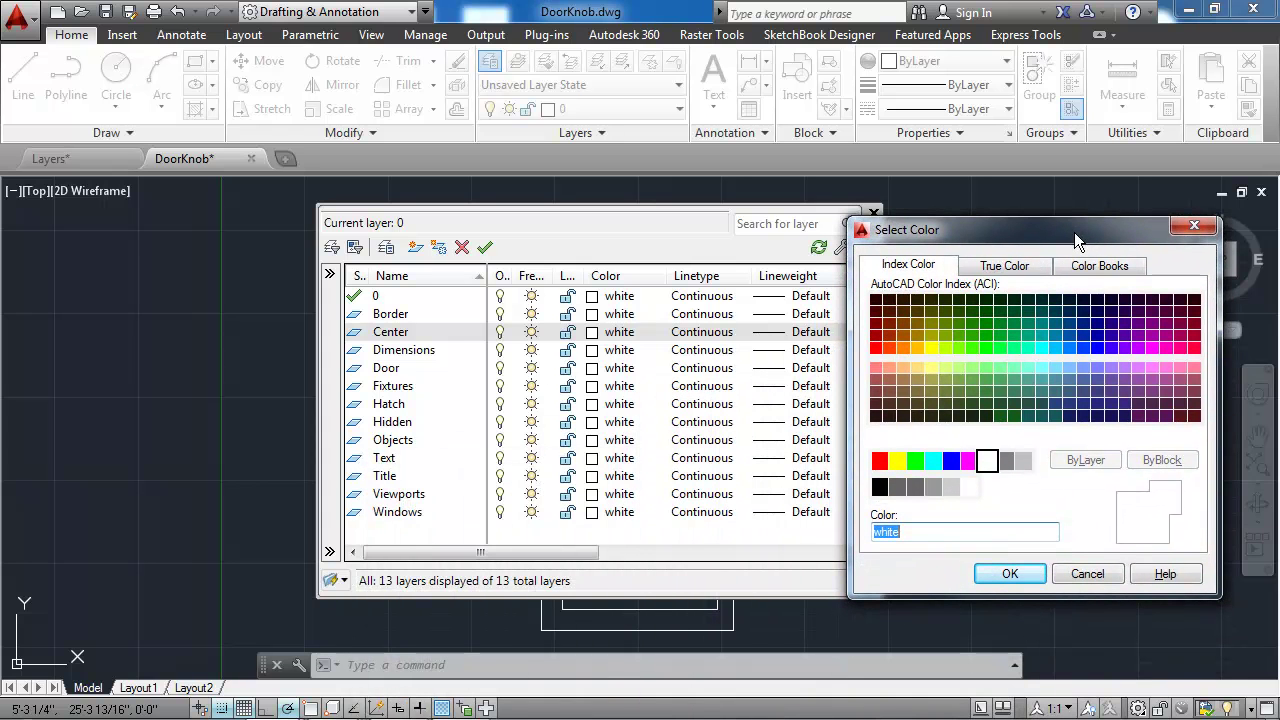
left_click(968, 461)
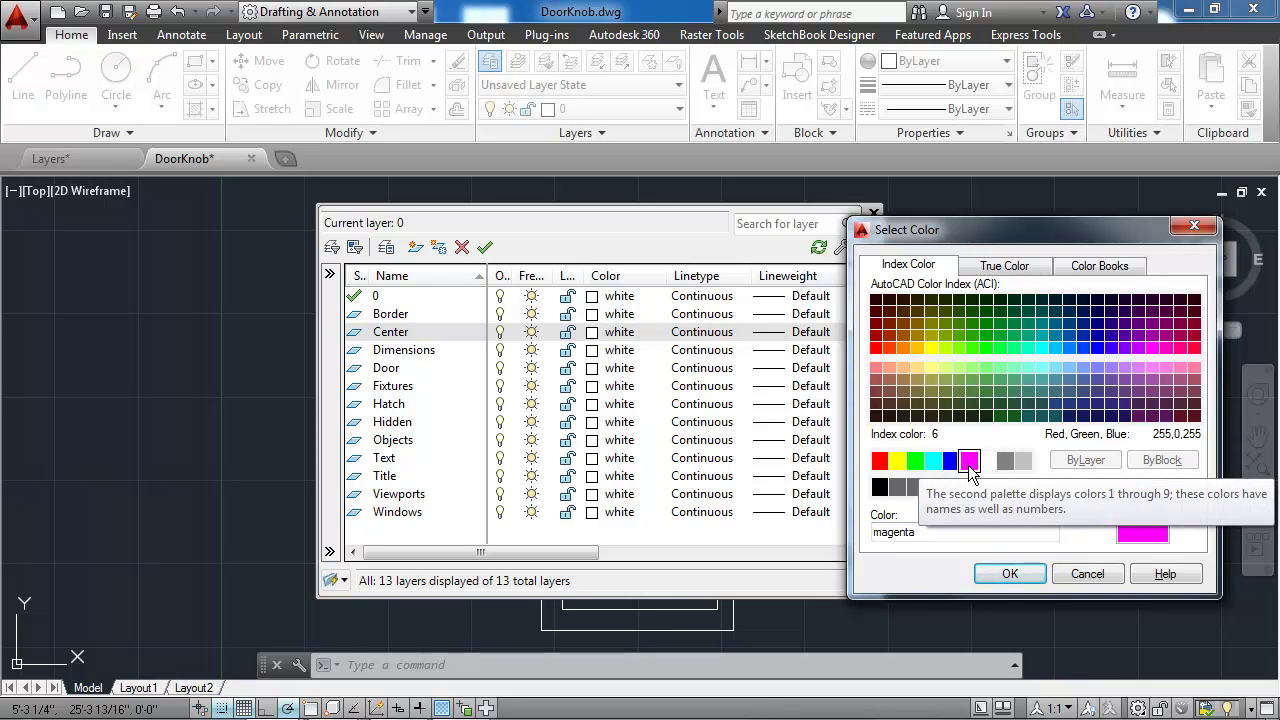
left_click(1010, 575)
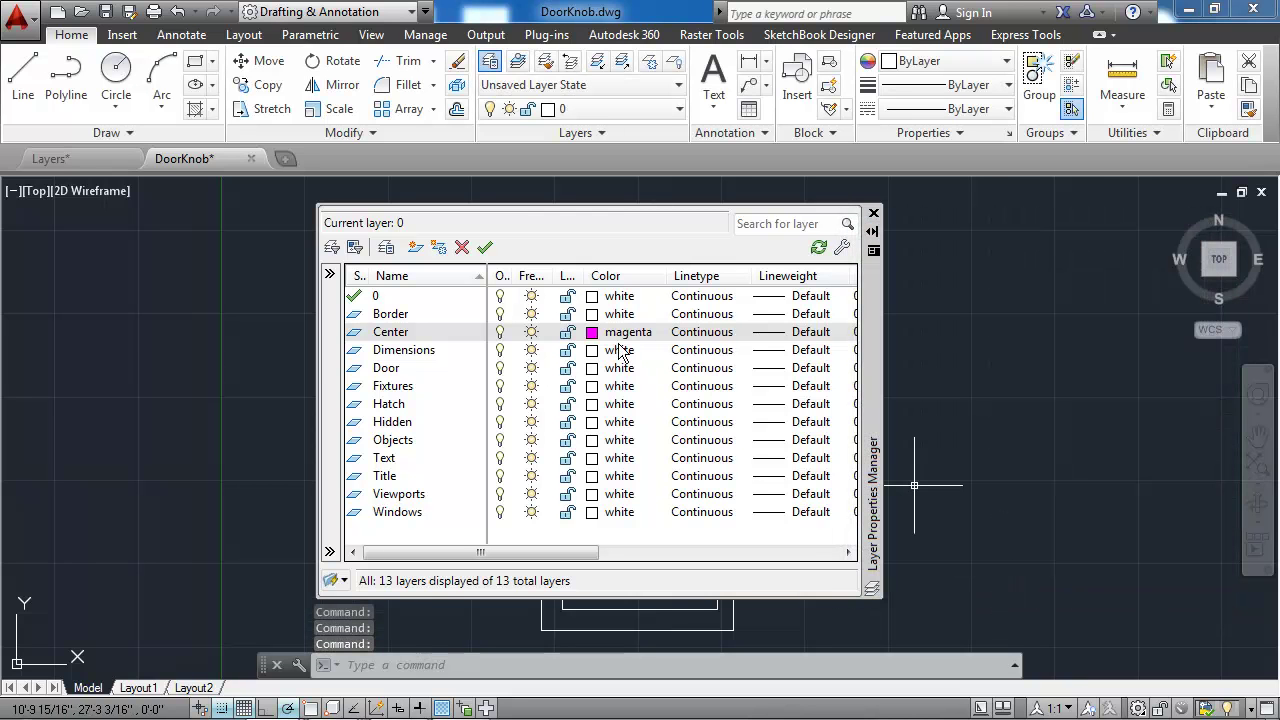
- Set the Dimensions layer's color to red and the Door layer's color to cyan
left_click(622, 358)
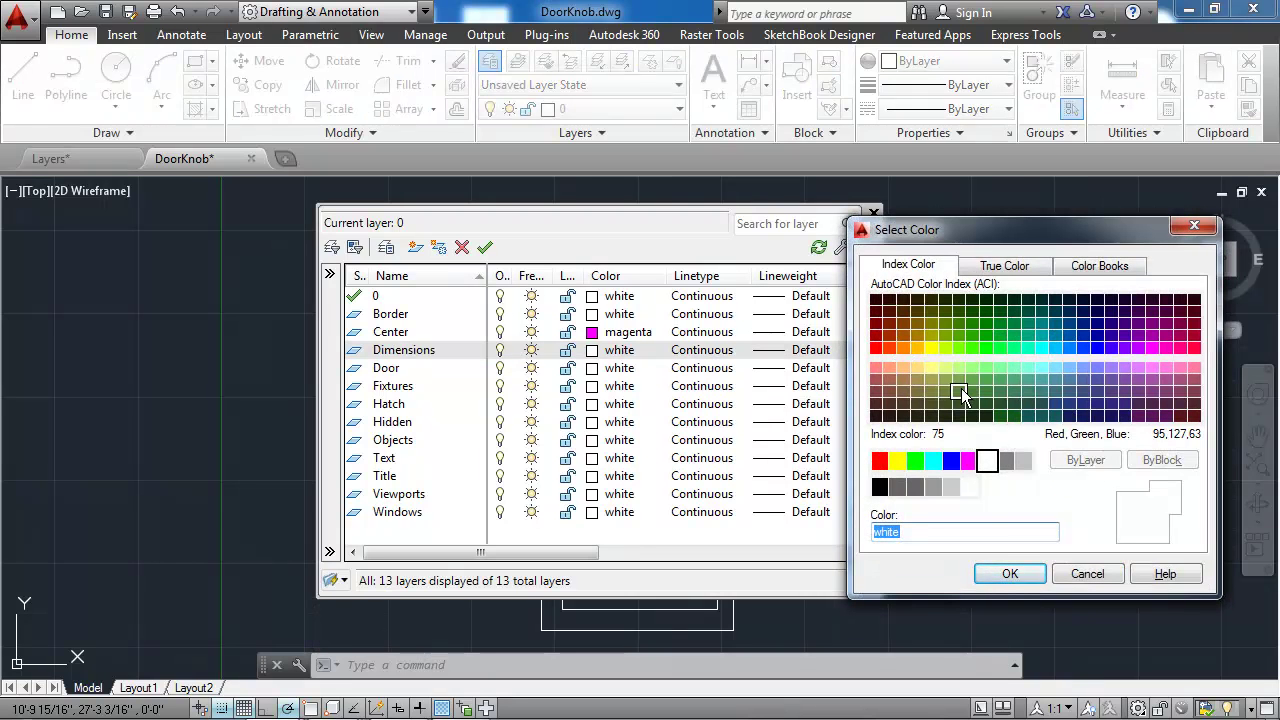
left_click(880, 462)
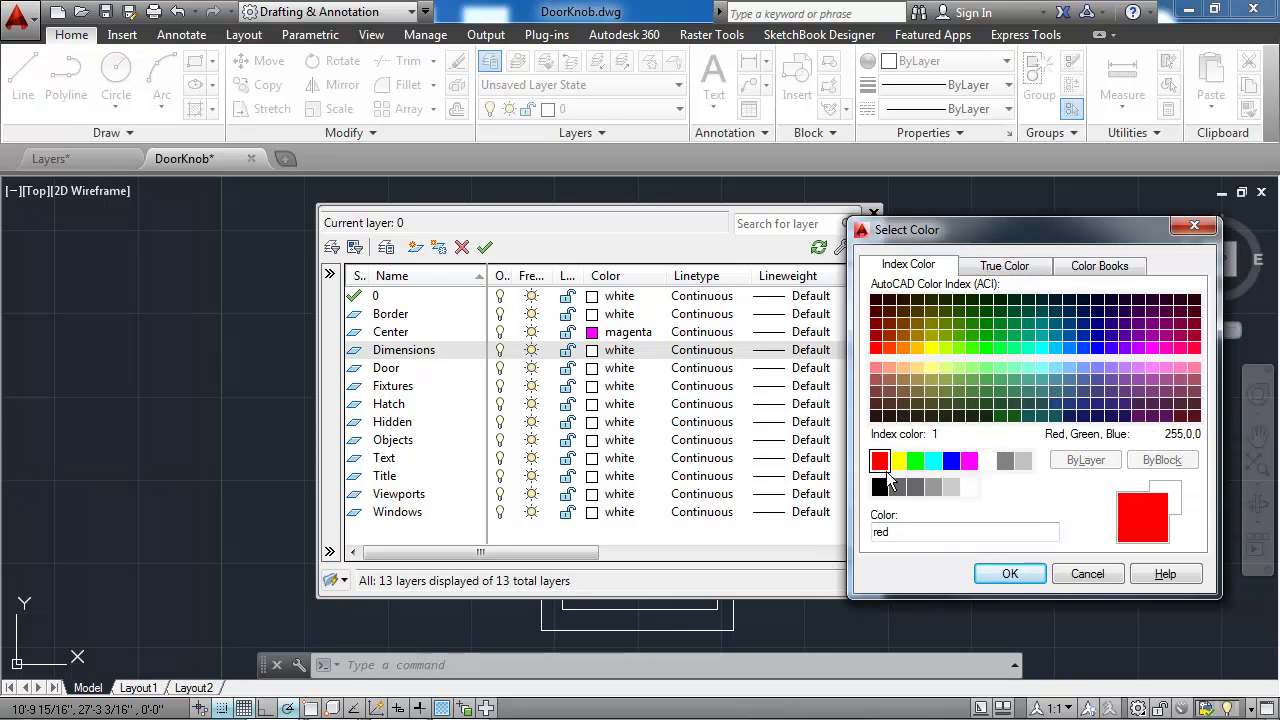
left_click(1012, 574)
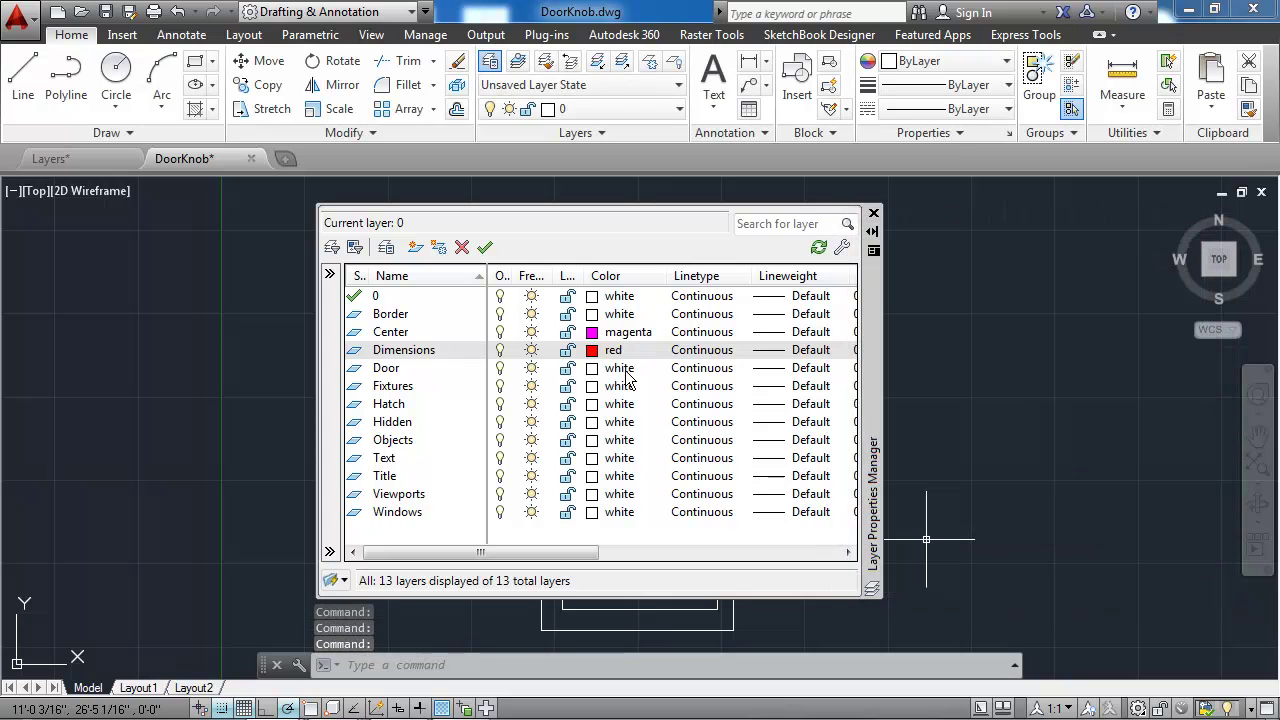
left_click(619, 368)
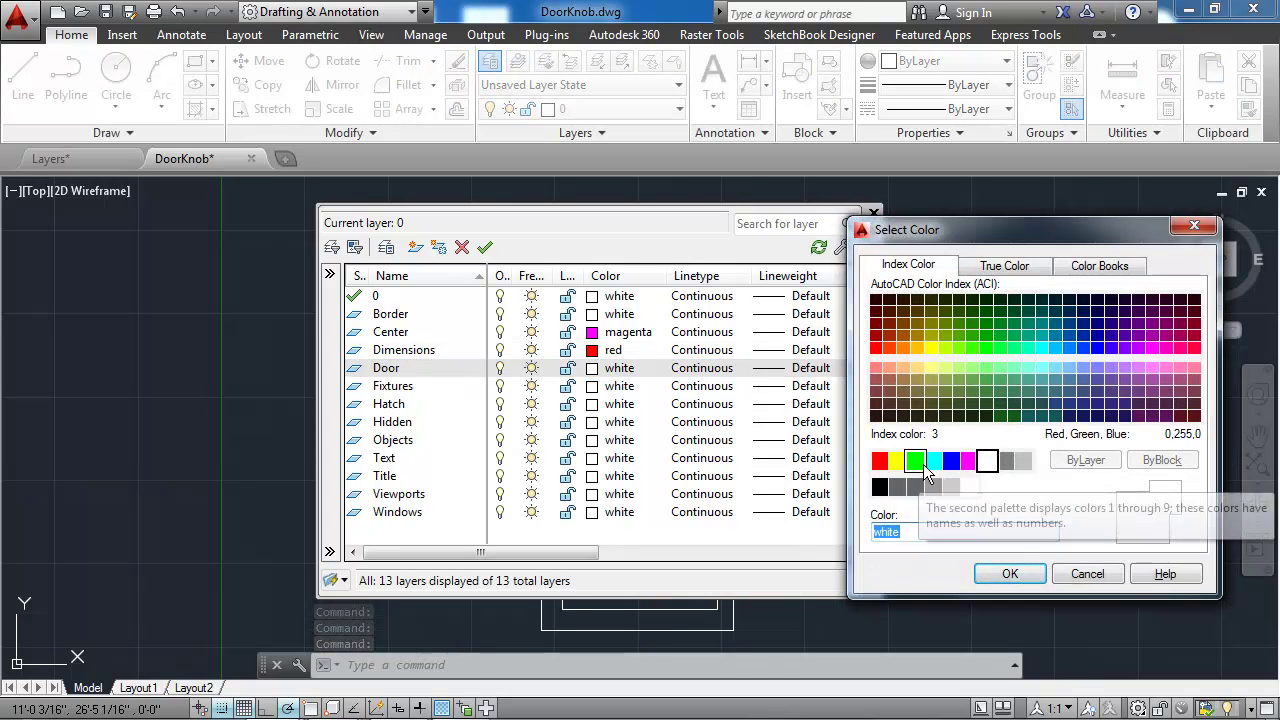
left_click(932, 461)
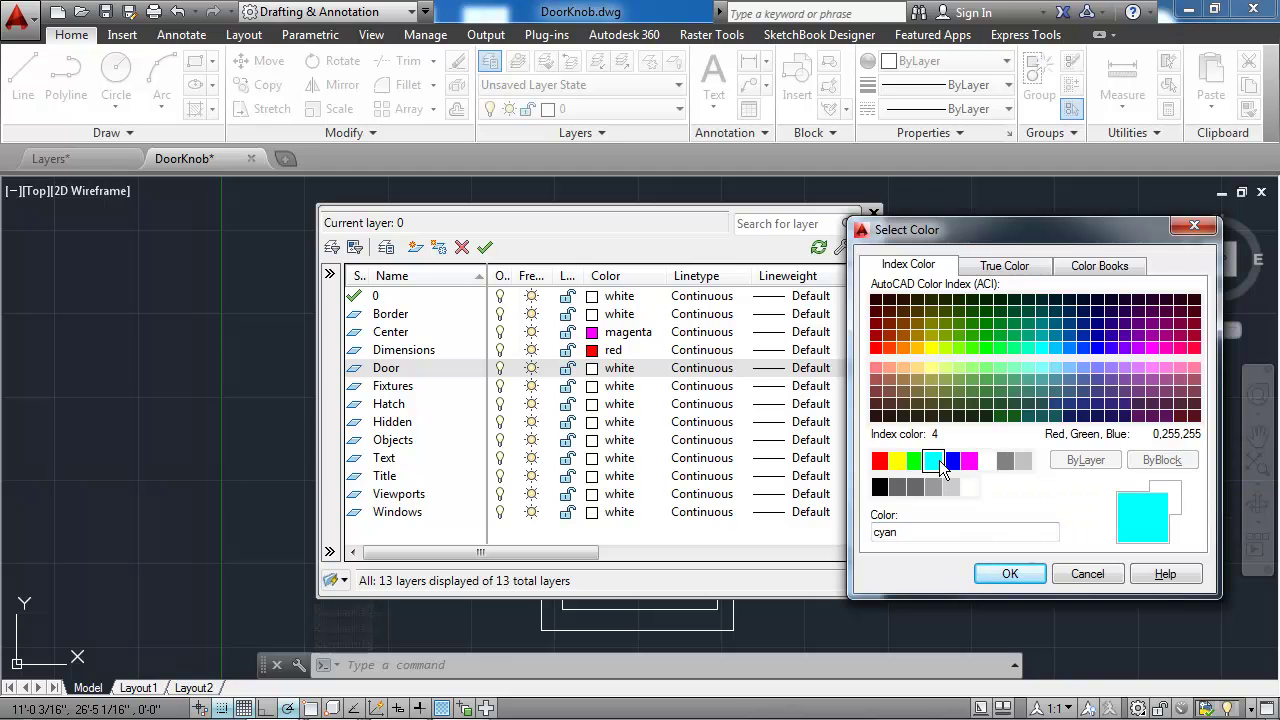
left_click(1010, 575)
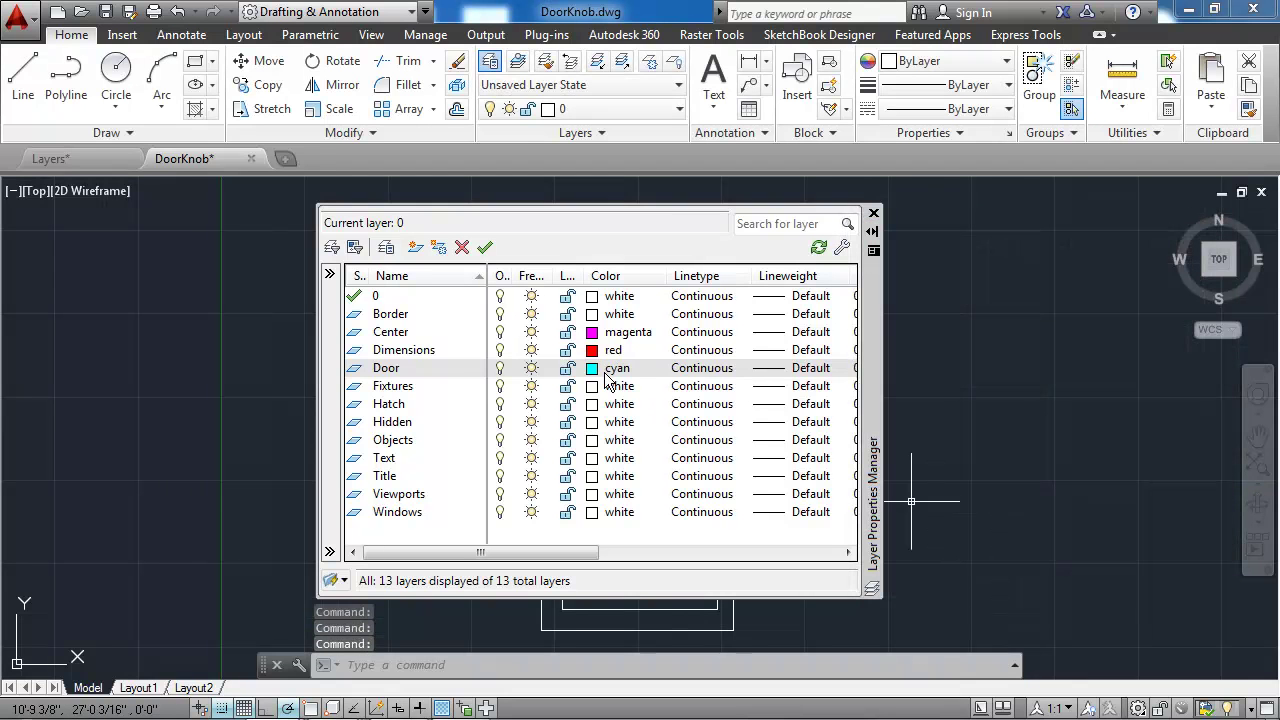
- Set the Fixtures layer's color to magenta and the Hatch layer's color to index 12
left_click(620, 388)
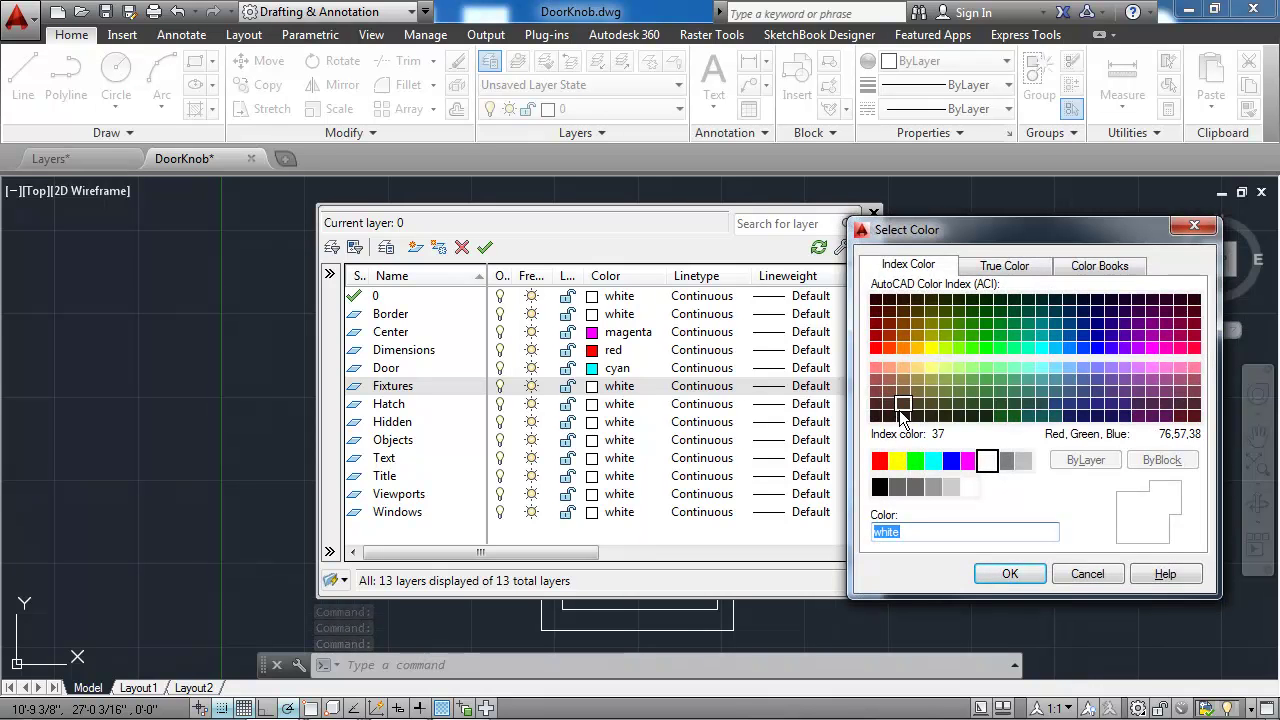
left_click(969, 460)
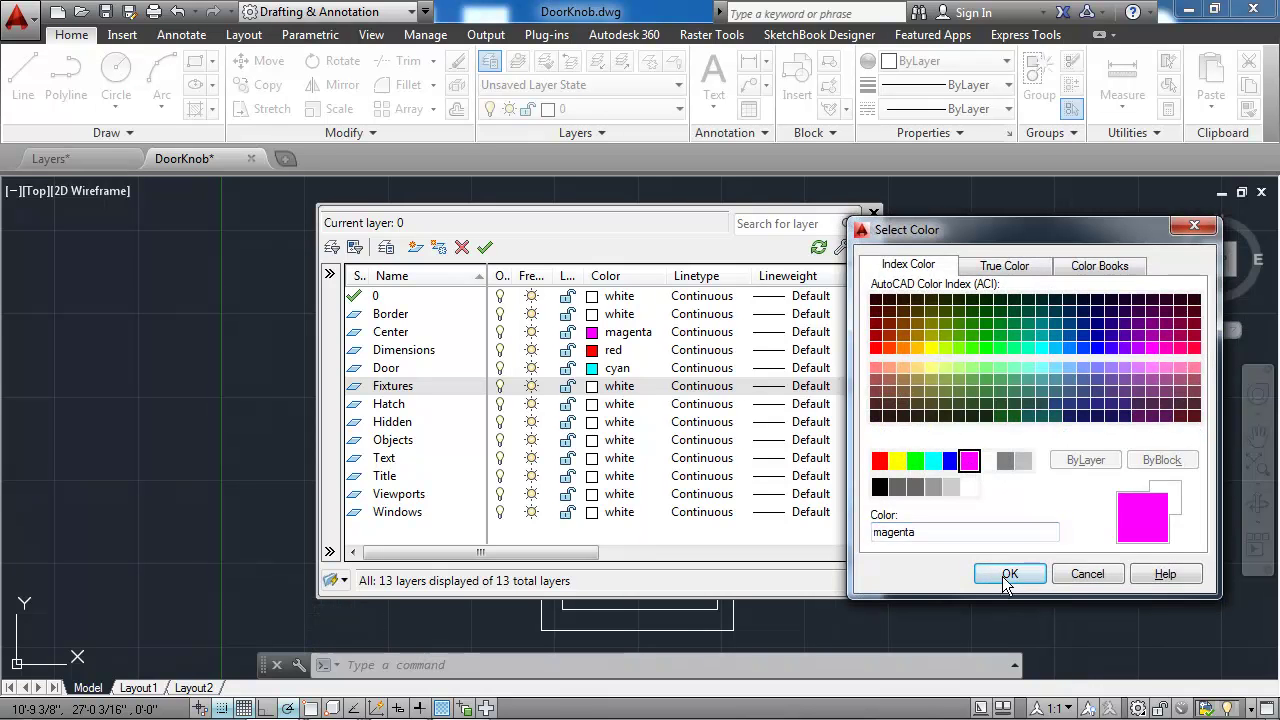
left_click(1008, 573)
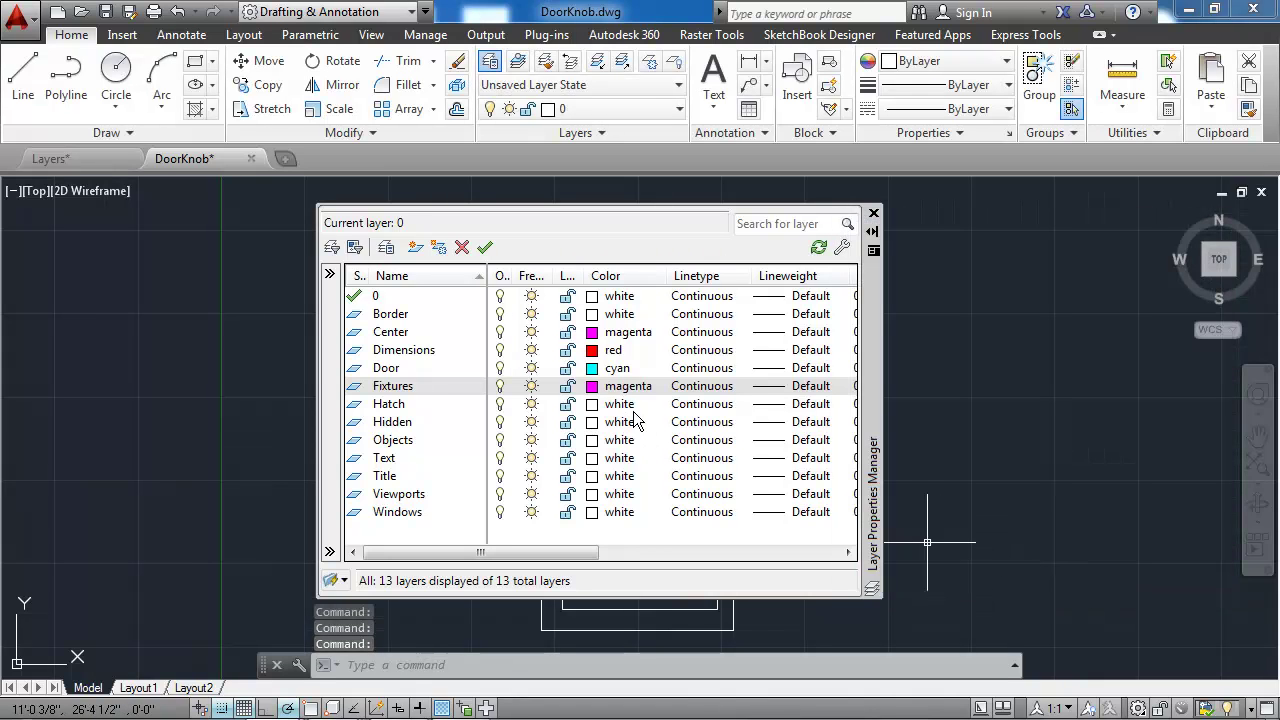
left_click(619, 404)
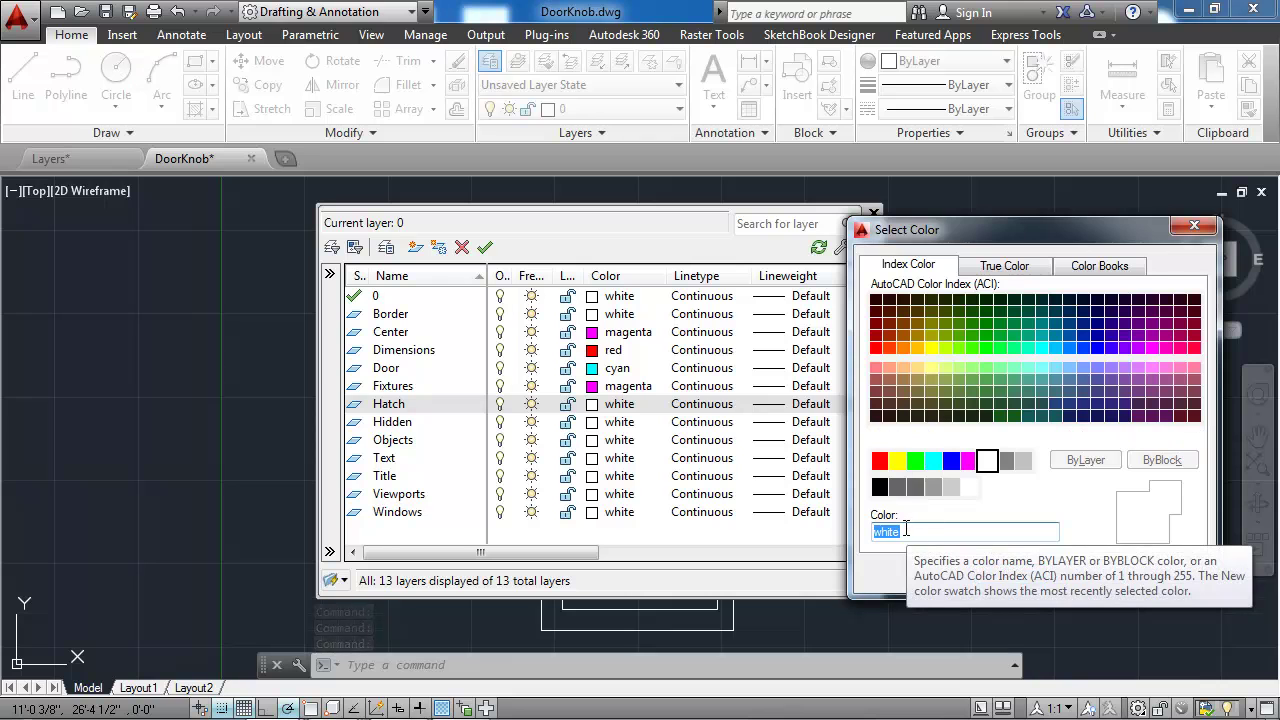
type("12")
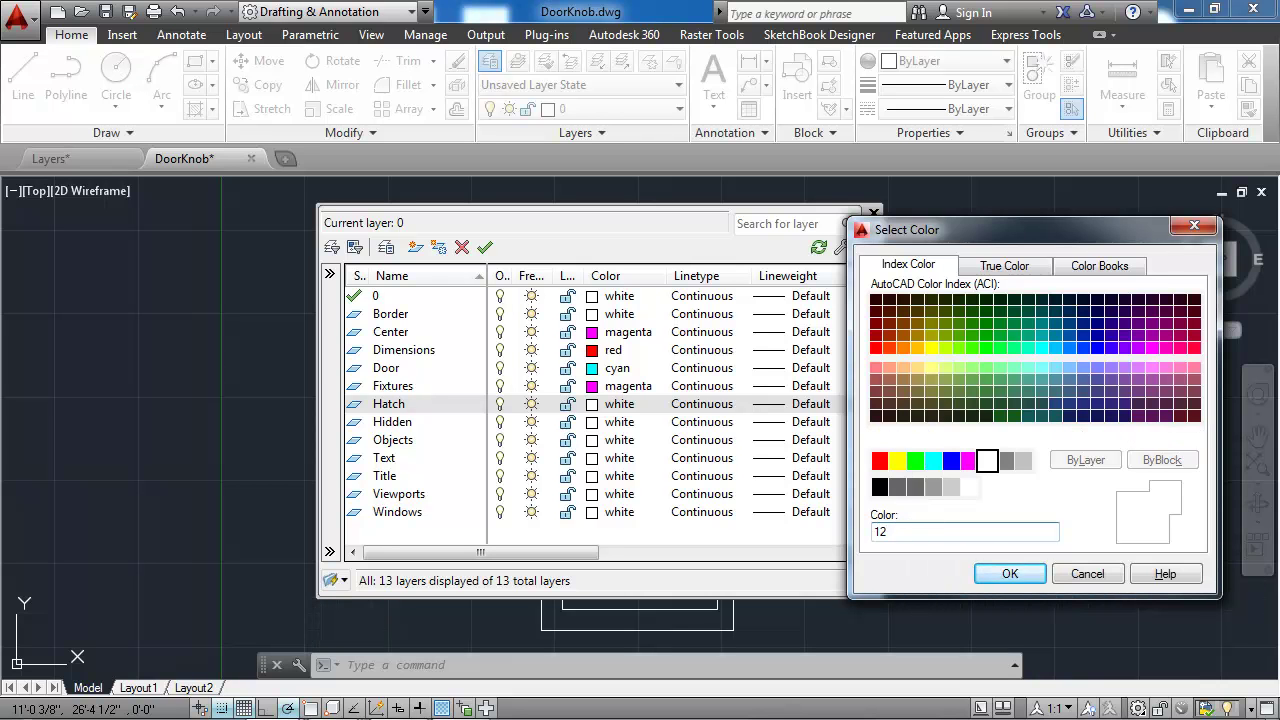
left_click(1009, 575)
- Set the Hidden layer's color to index 85 and the Objects layer's color to blue
left_click(613, 424)
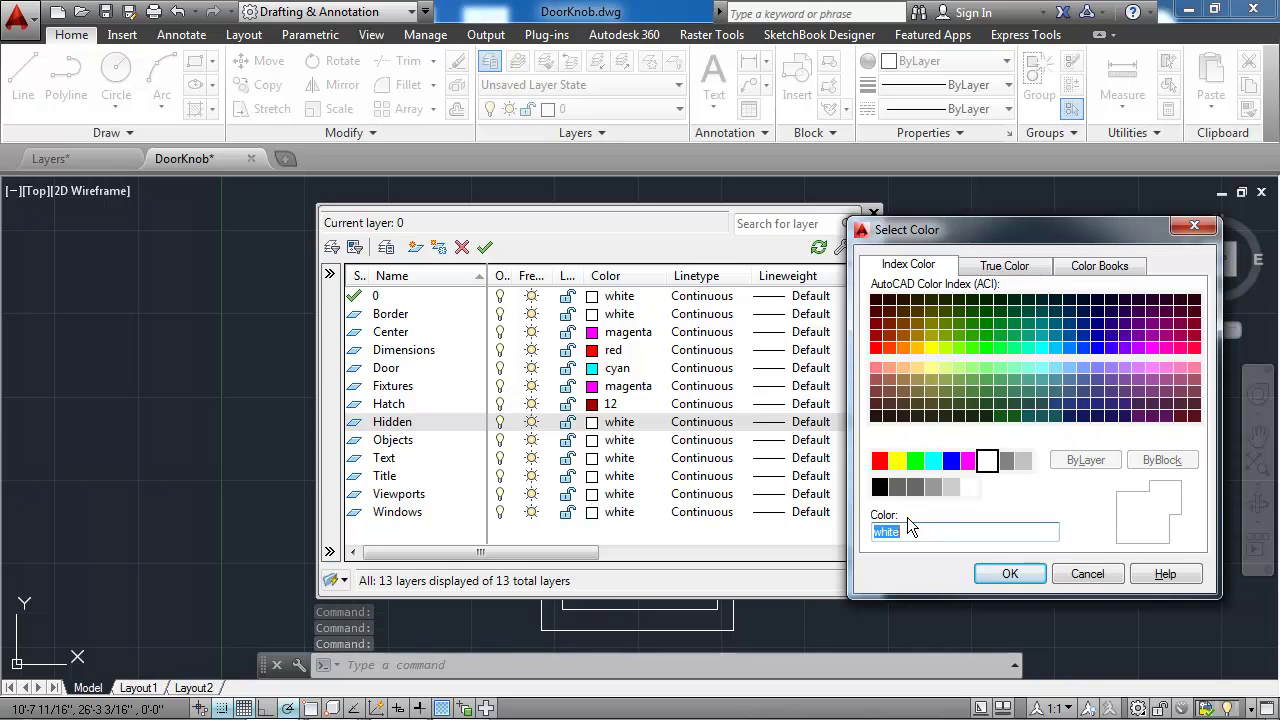
type("85")
left_click(1012, 575)
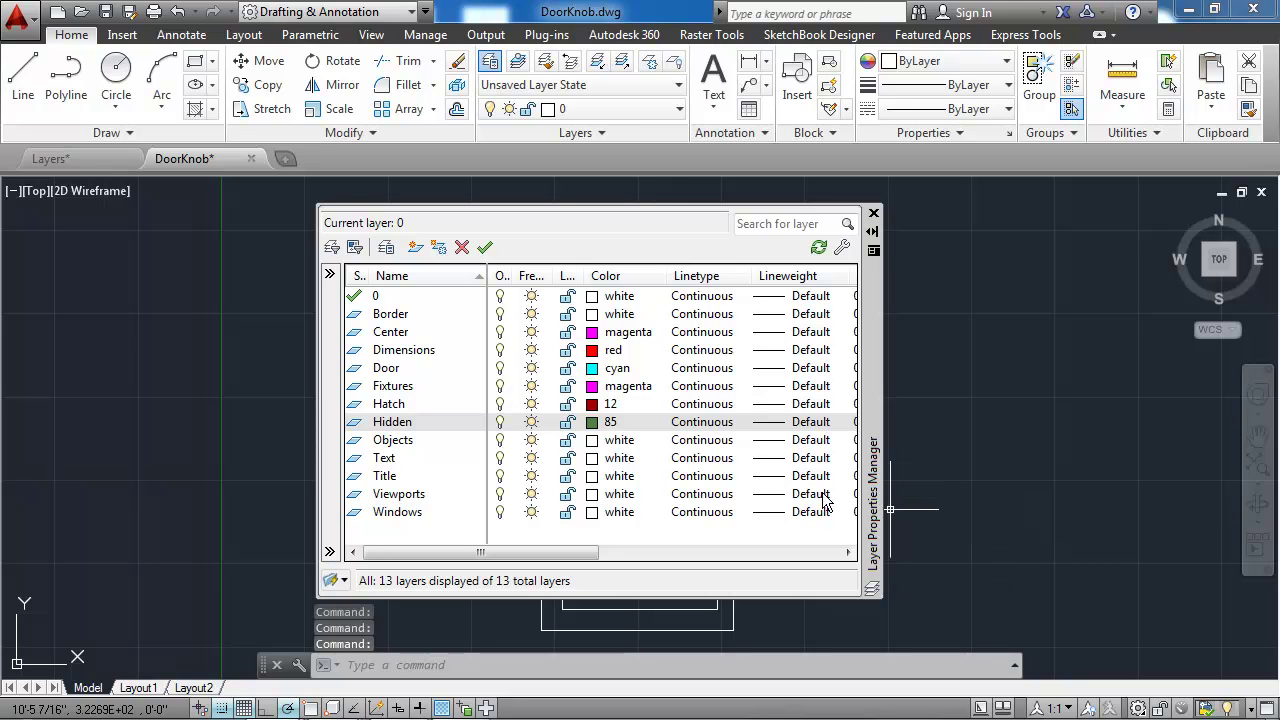
left_click(643, 447)
left_click(643, 444)
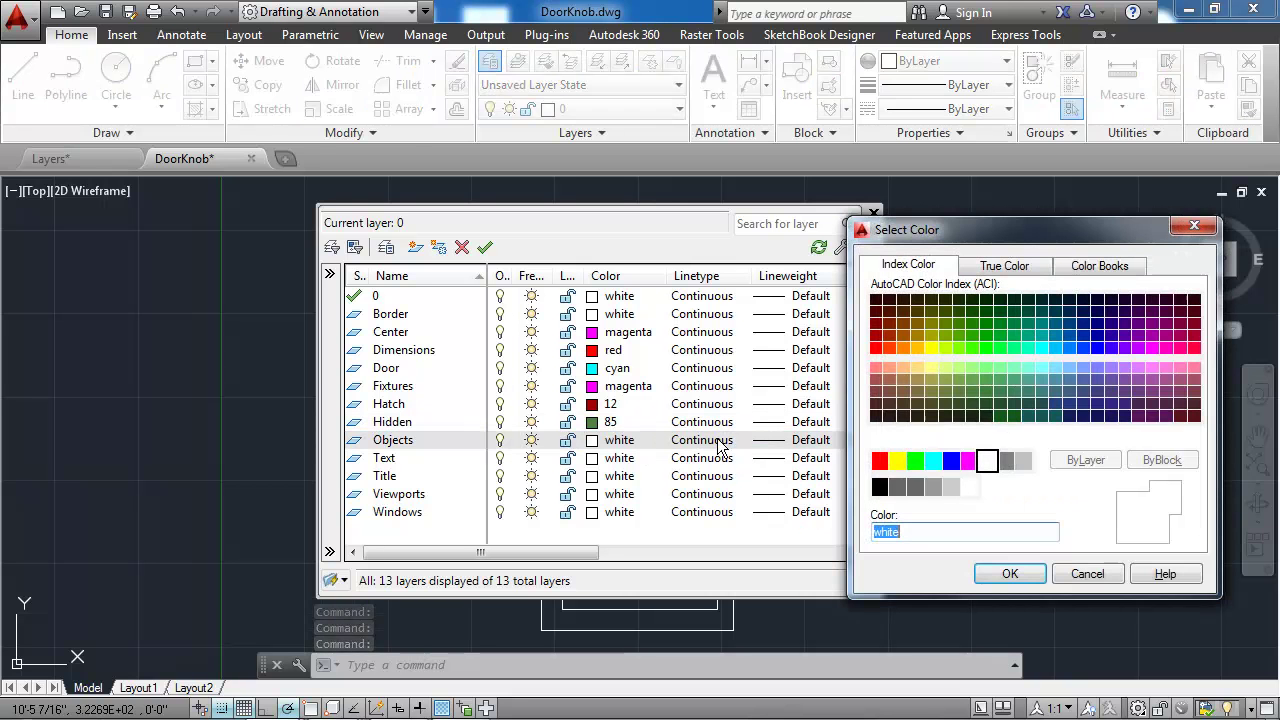
left_click(950, 461)
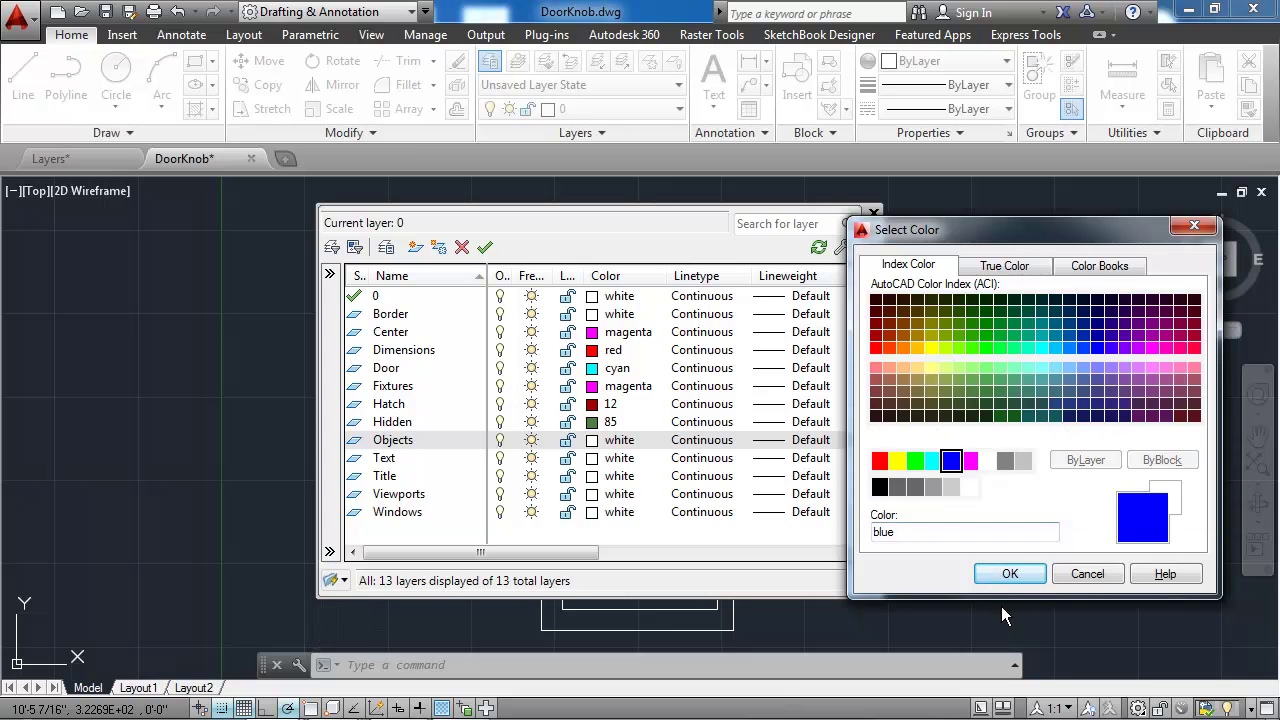
left_click(1008, 574)
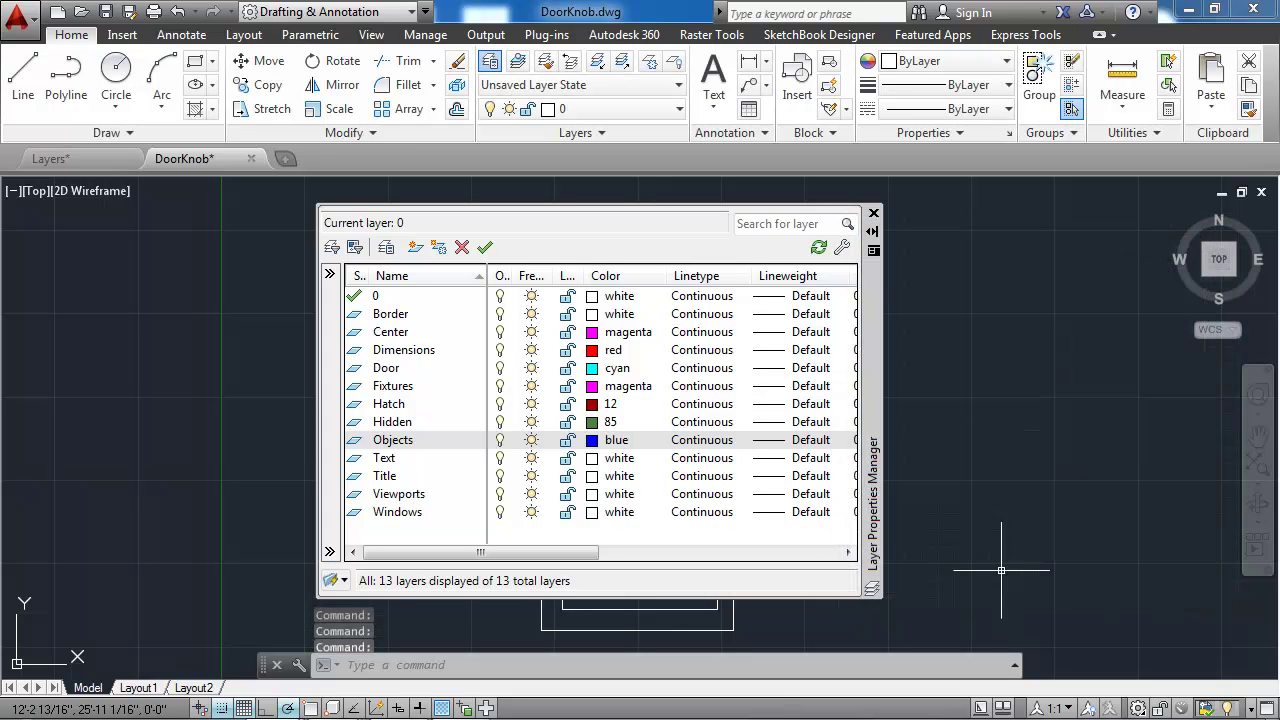
- Set the Text layer's color to red and the Title layer's color to green
left_click(617, 459)
left_click(617, 459)
left_click(879, 460)
left_click(1008, 573)
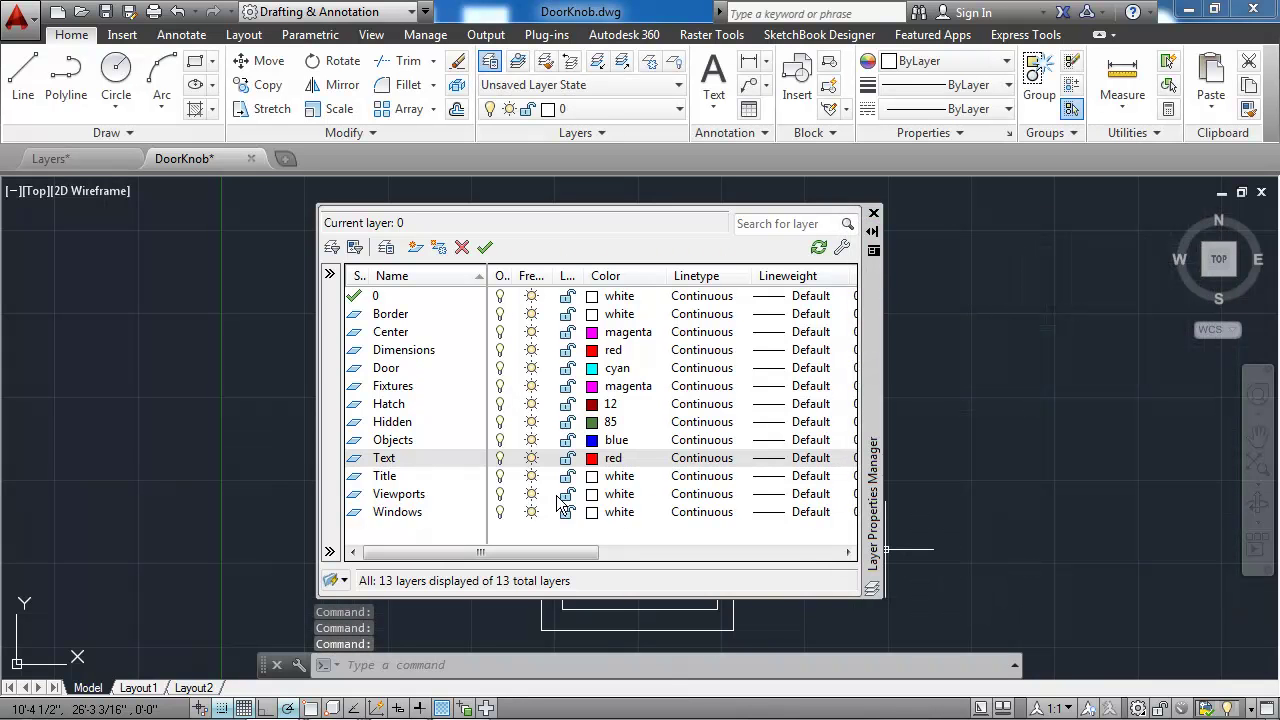
left_click(619, 477)
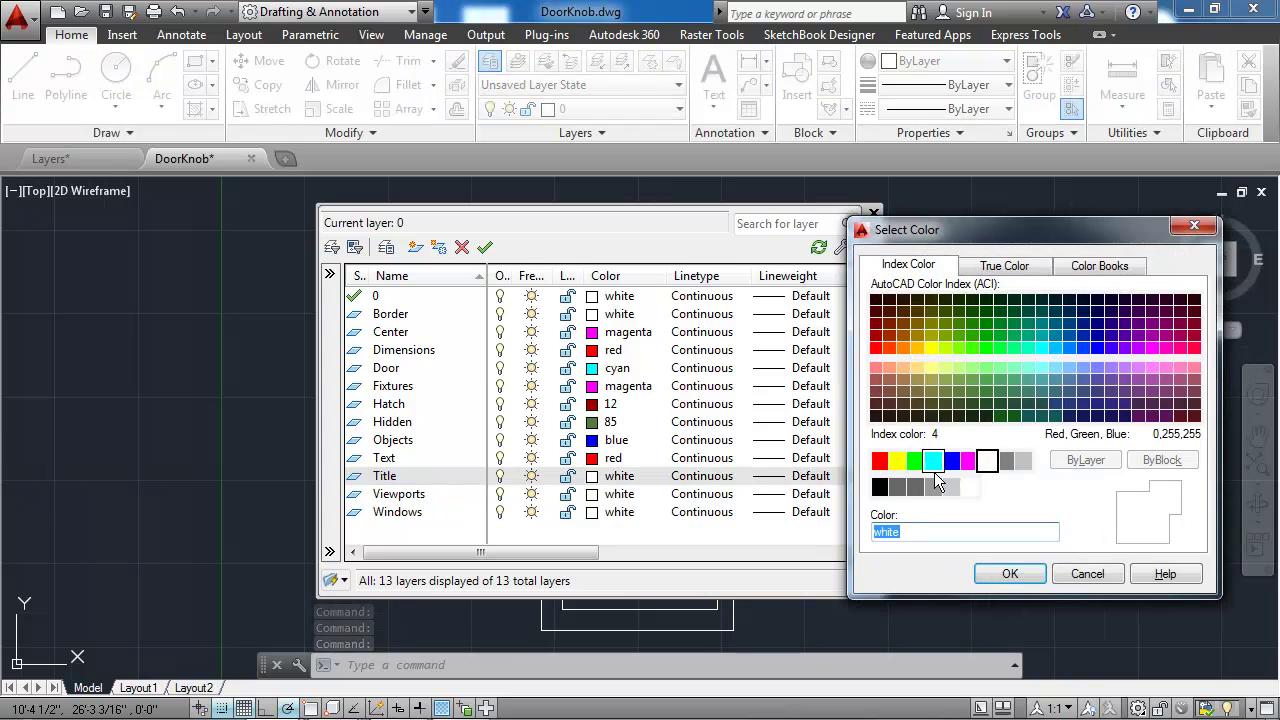
left_click(916, 461)
left_click(1008, 574)
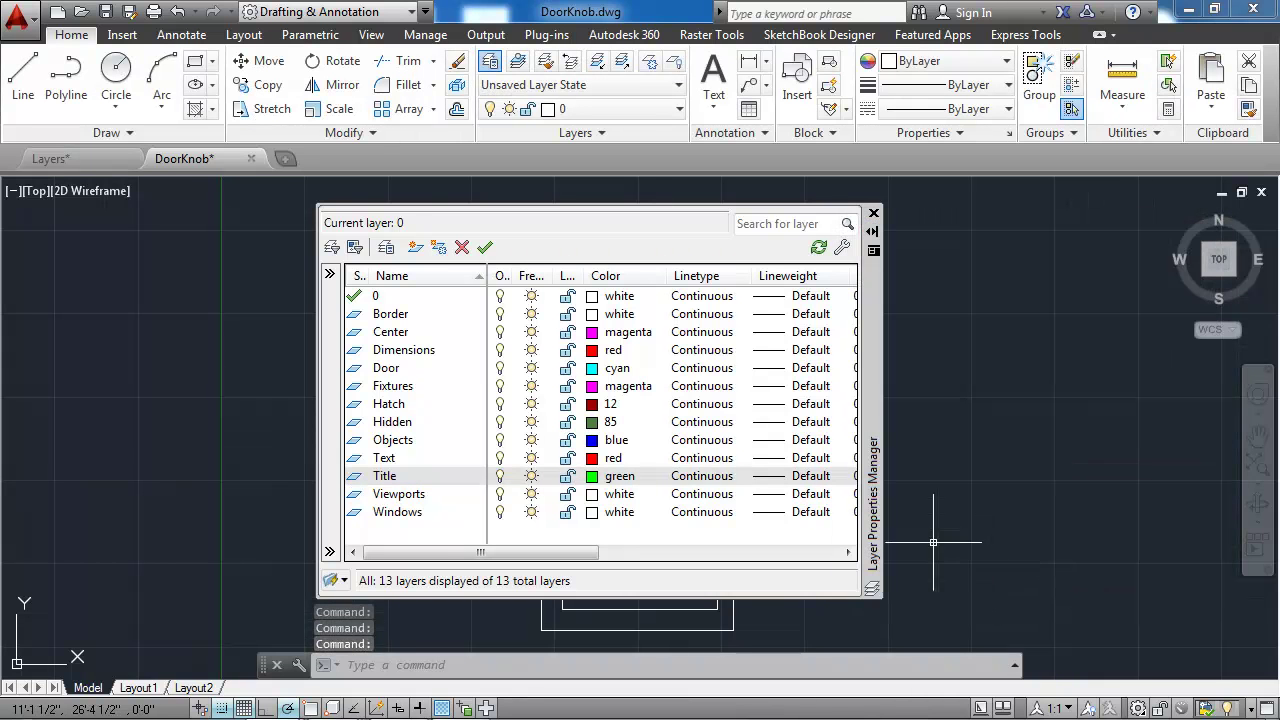
- Set the color of the Viewports layer to yellow
left_click(614, 497)
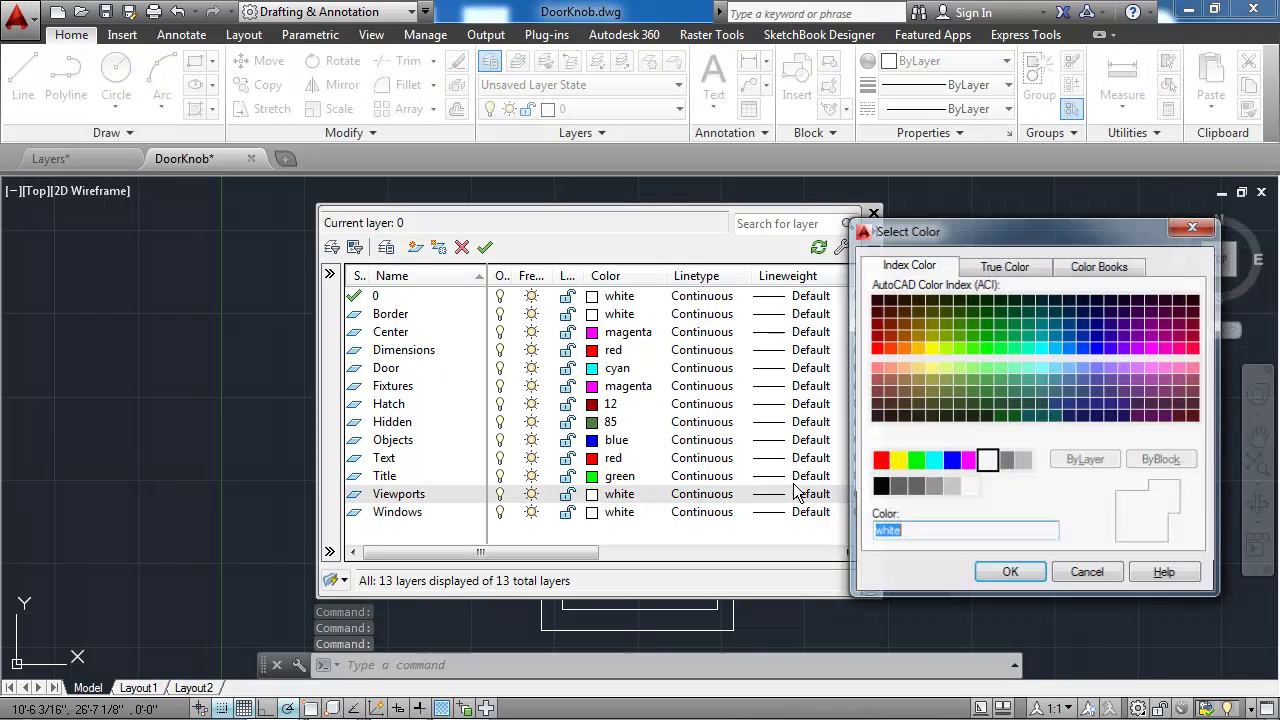
left_click(896, 461)
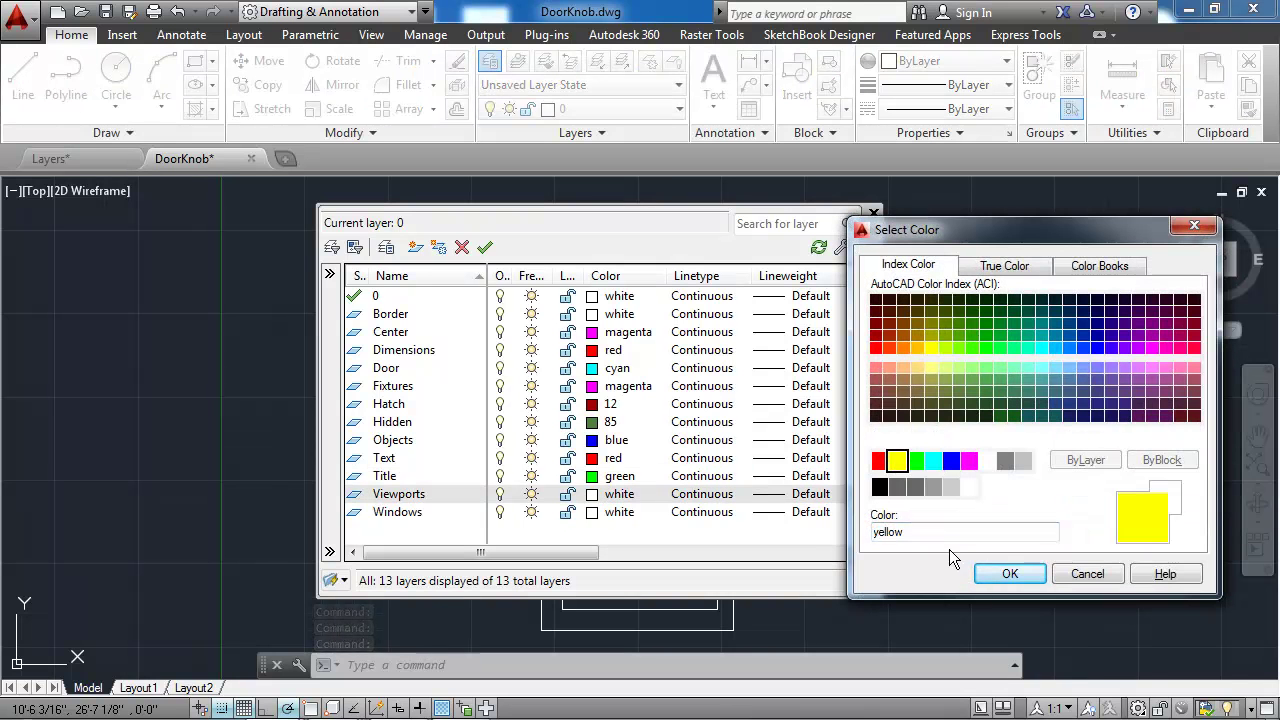
left_click(1008, 574)
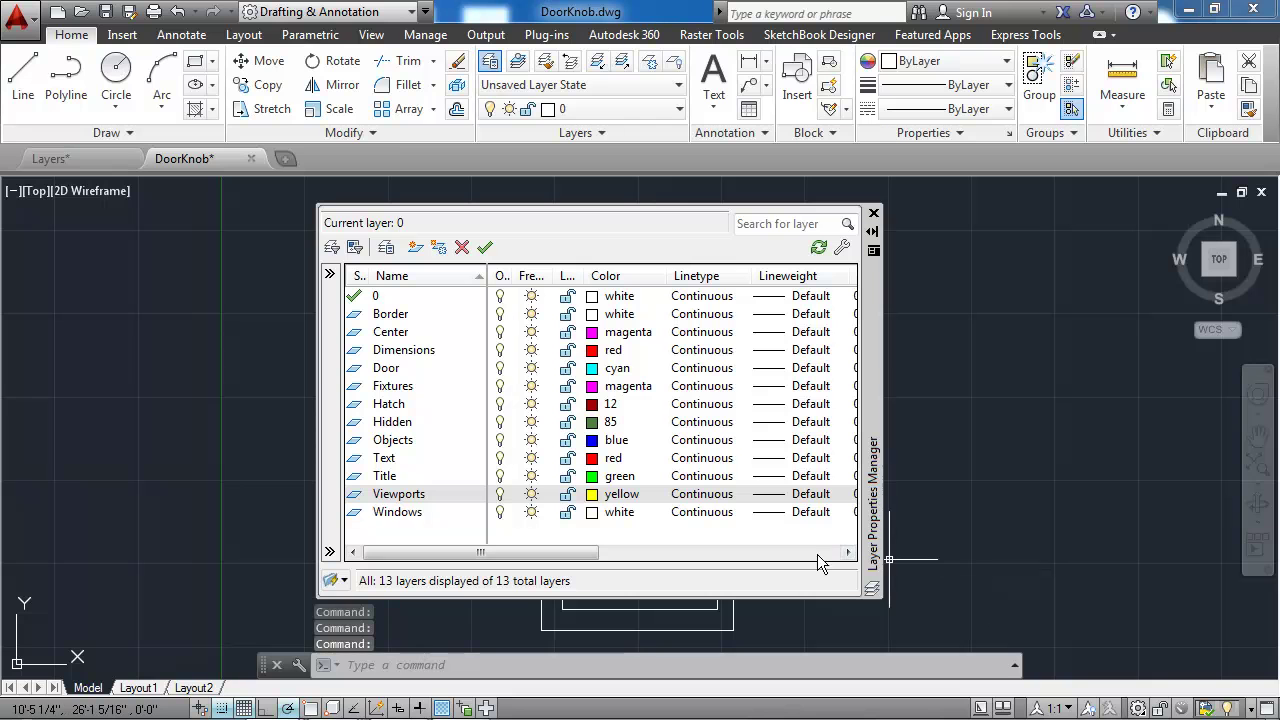
- Set the Windows layer's color to cyan, looking over the true color options and the available color books before confirming
left_click(620, 514)
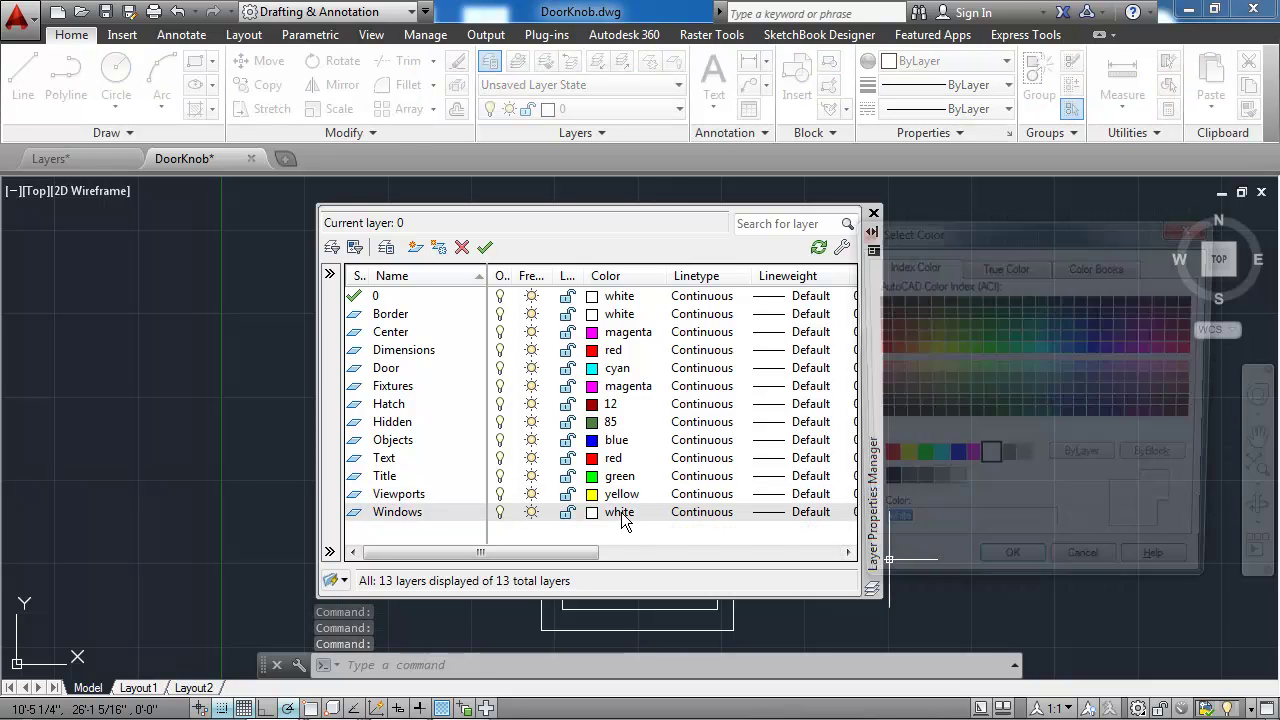
left_click(932, 460)
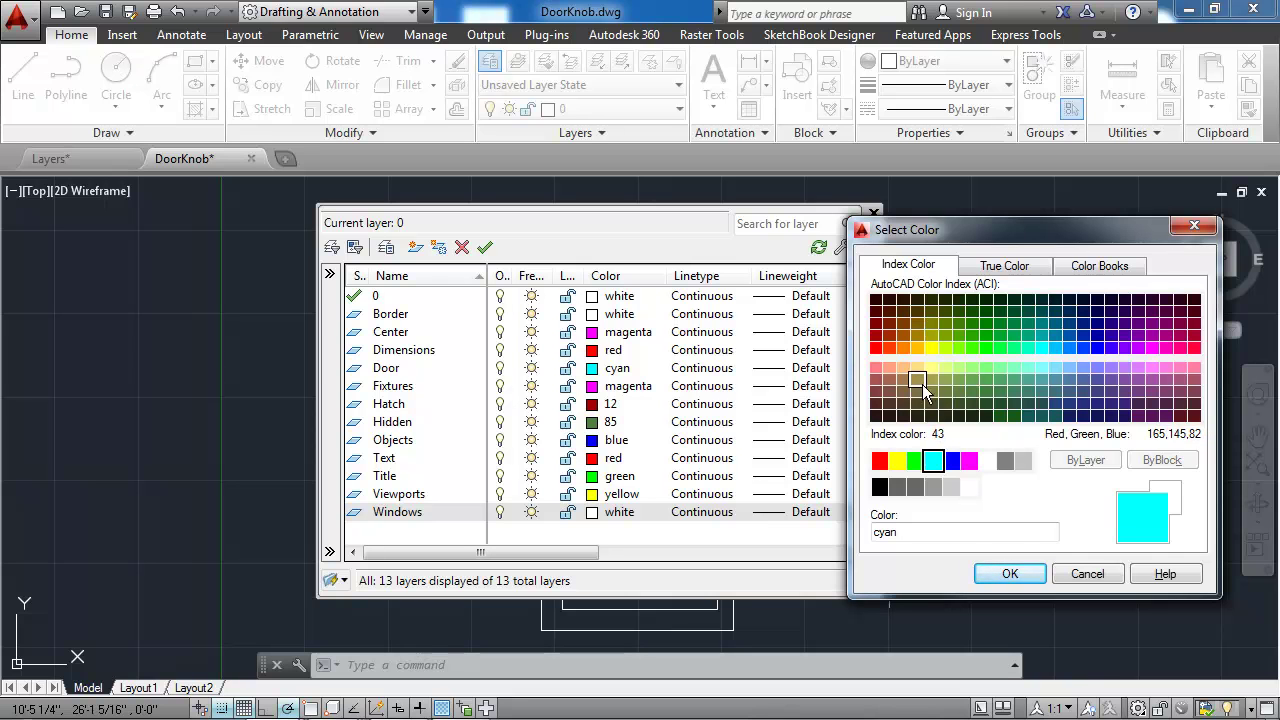
left_click(1008, 267)
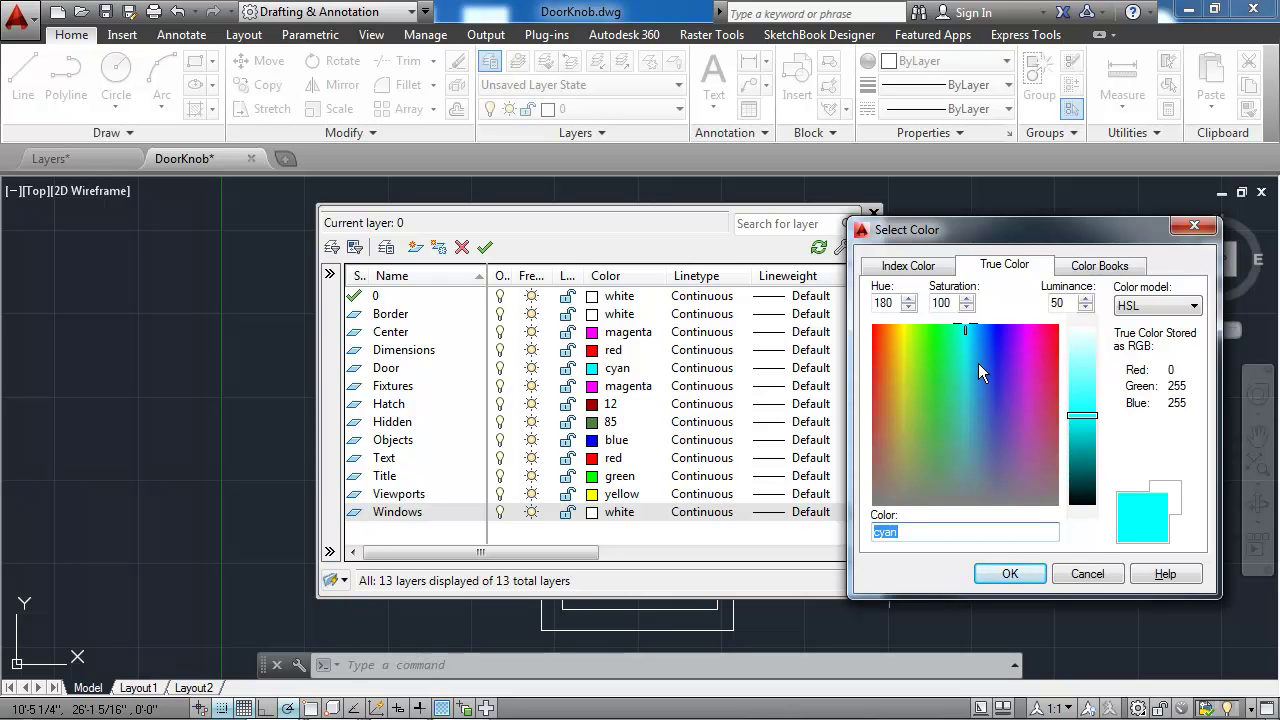
left_click(1098, 266)
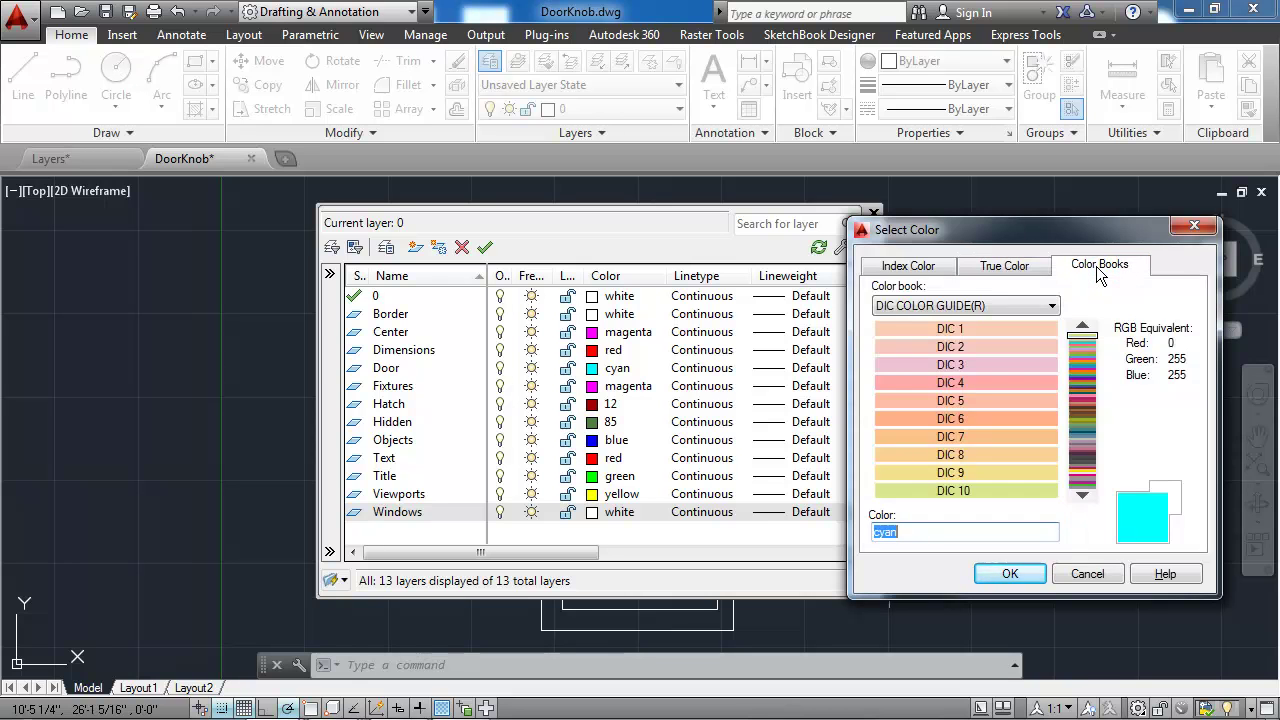
left_click(1012, 306)
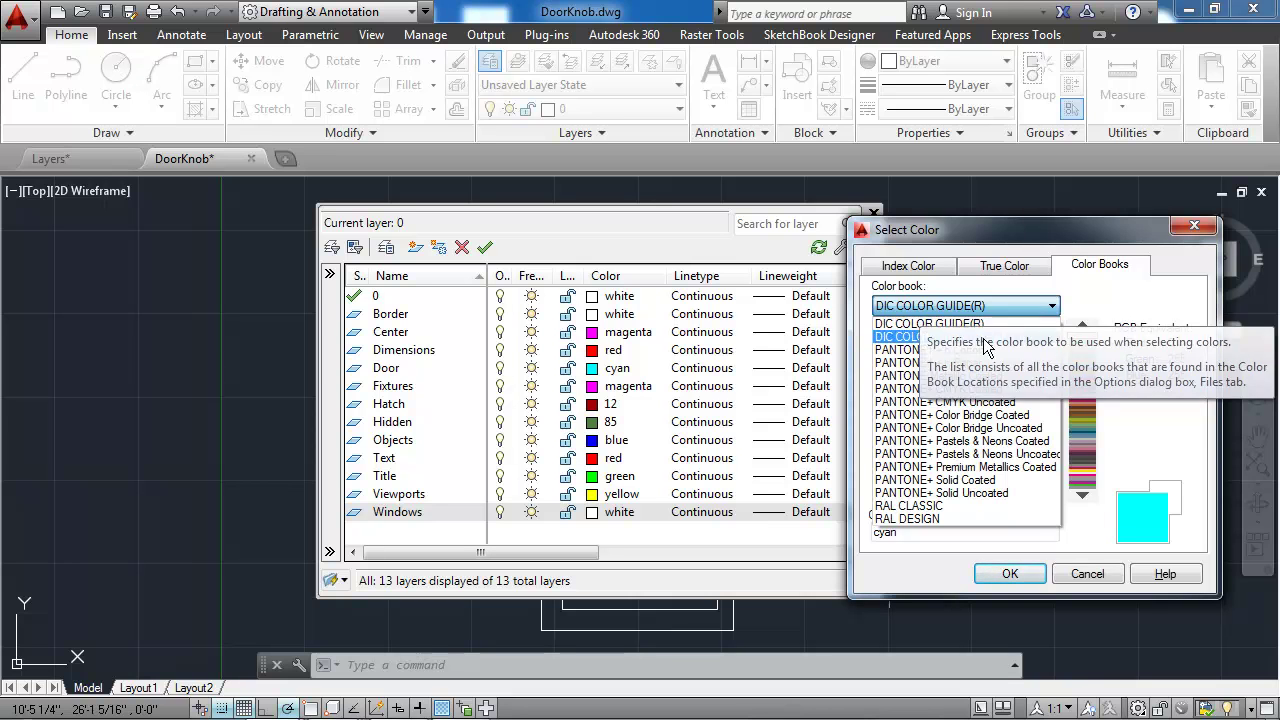
left_click(1135, 295)
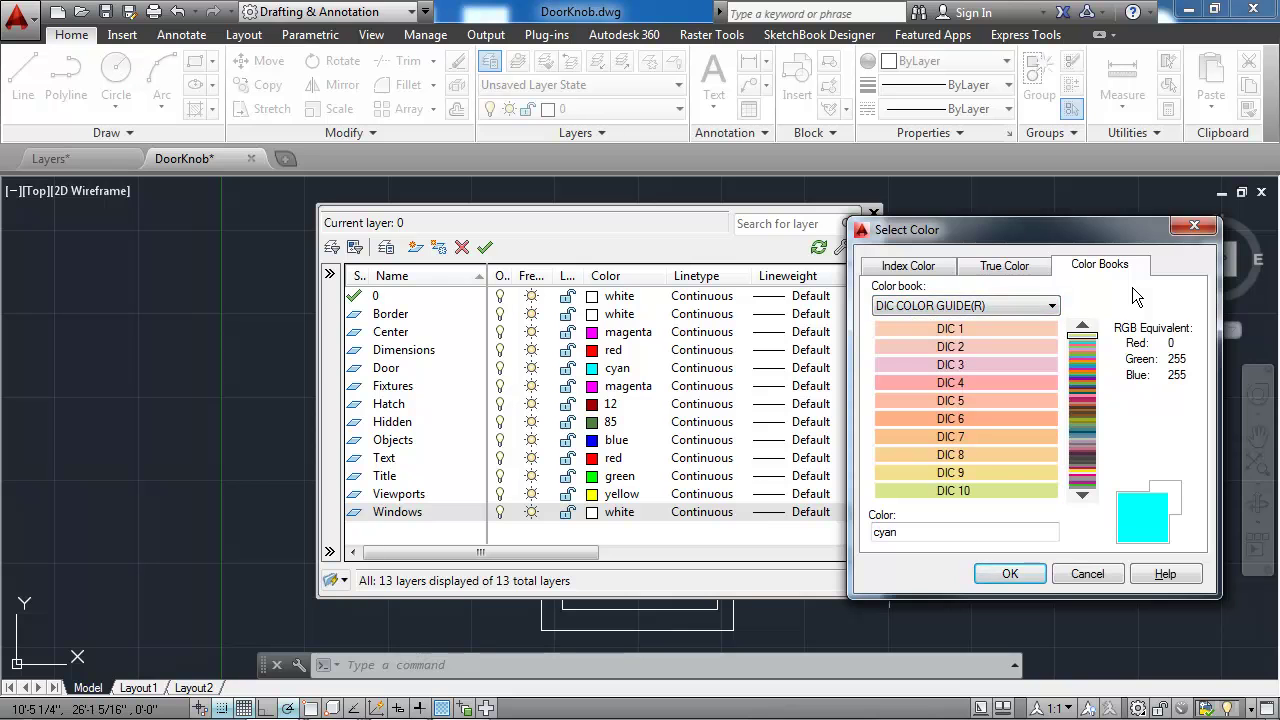
left_click(922, 266)
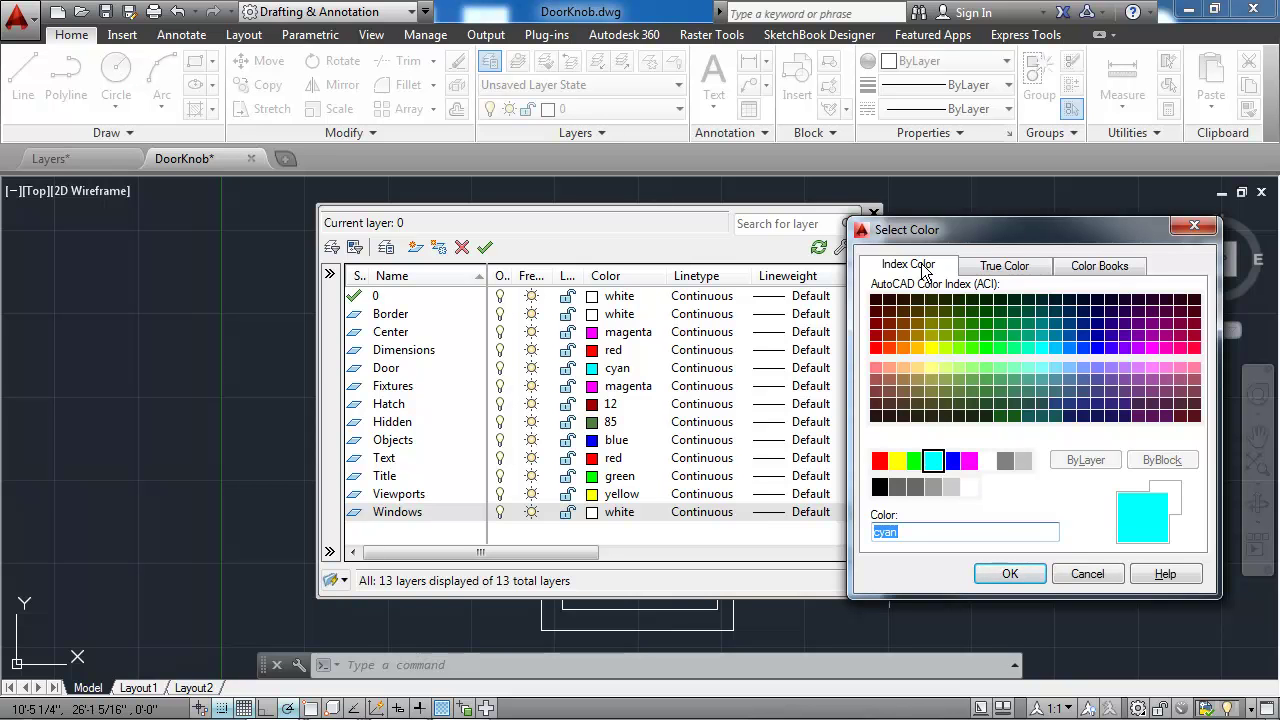
left_click(1011, 573)
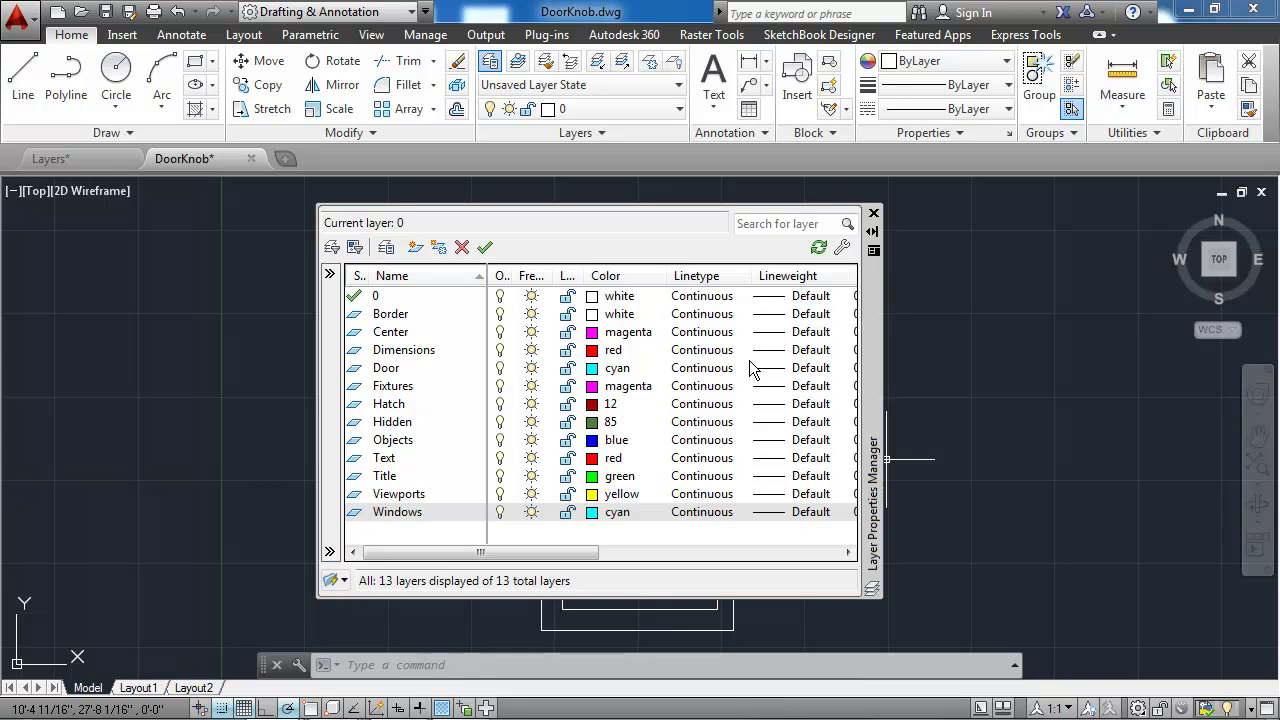
- Load the CENTER linetype from acad.lin and assign it to the Center layer
left_click(702, 336)
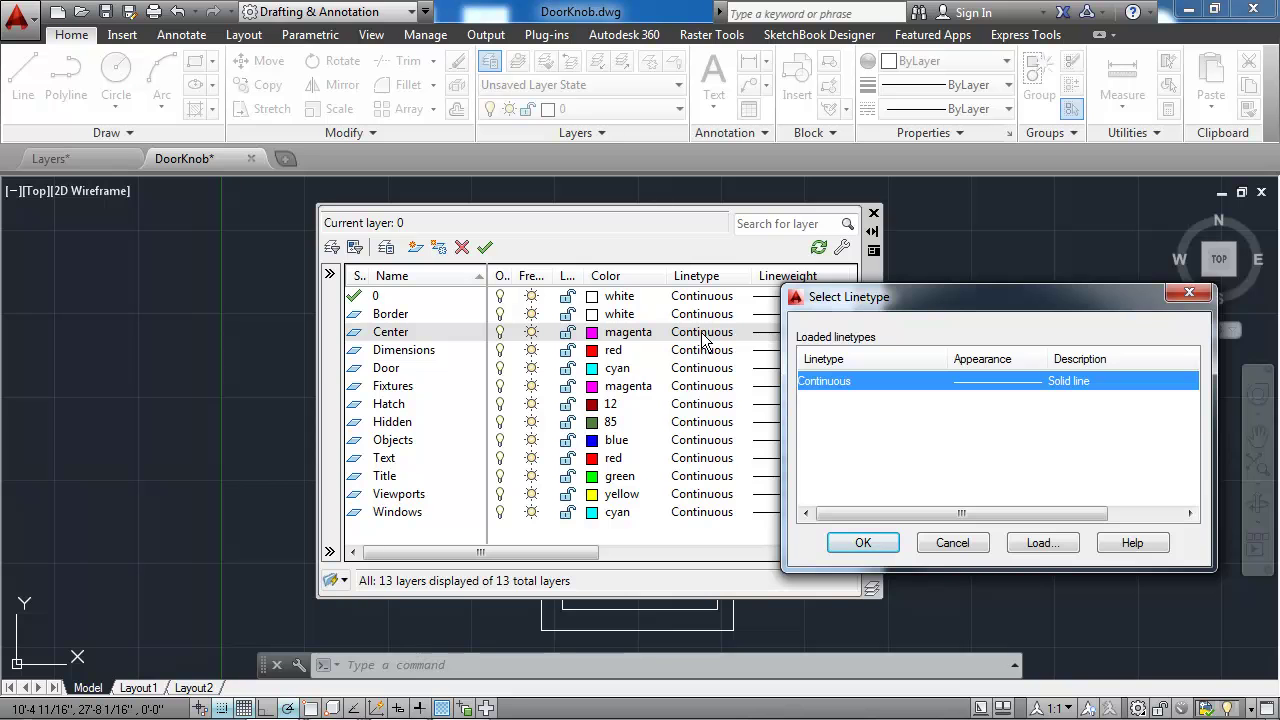
left_click_drag(962, 300, 987, 272)
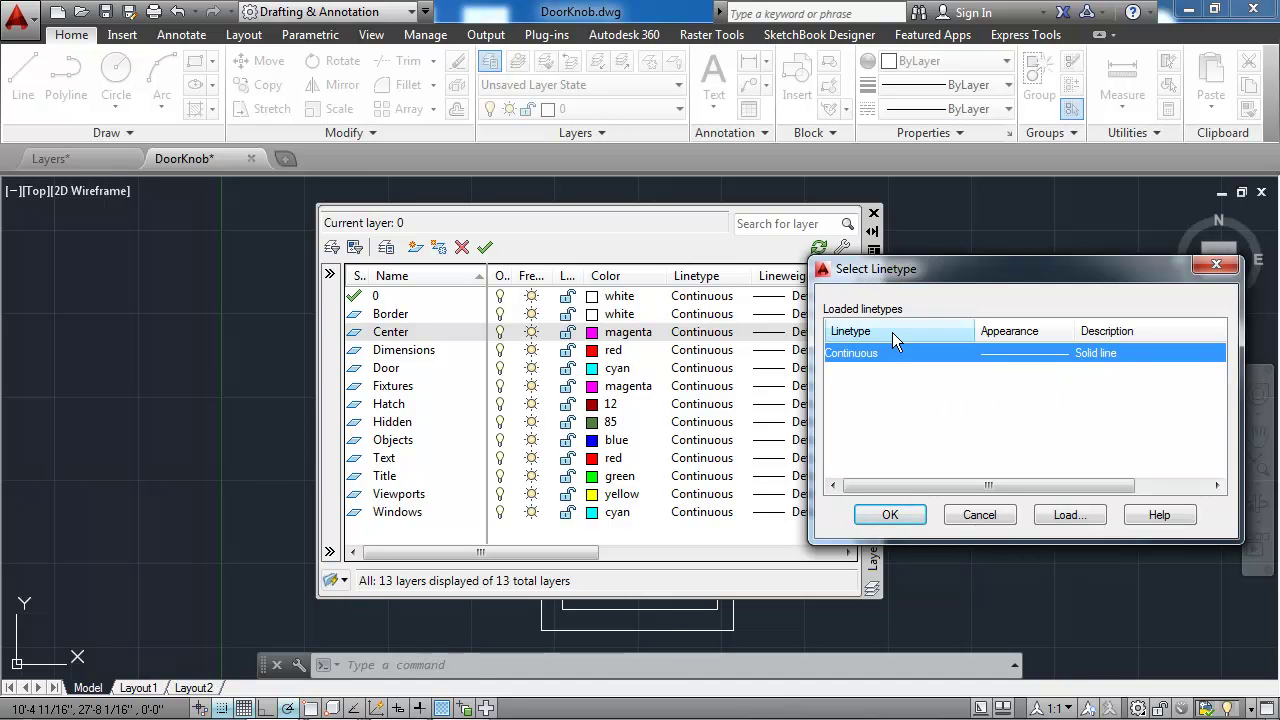
left_click(1070, 514)
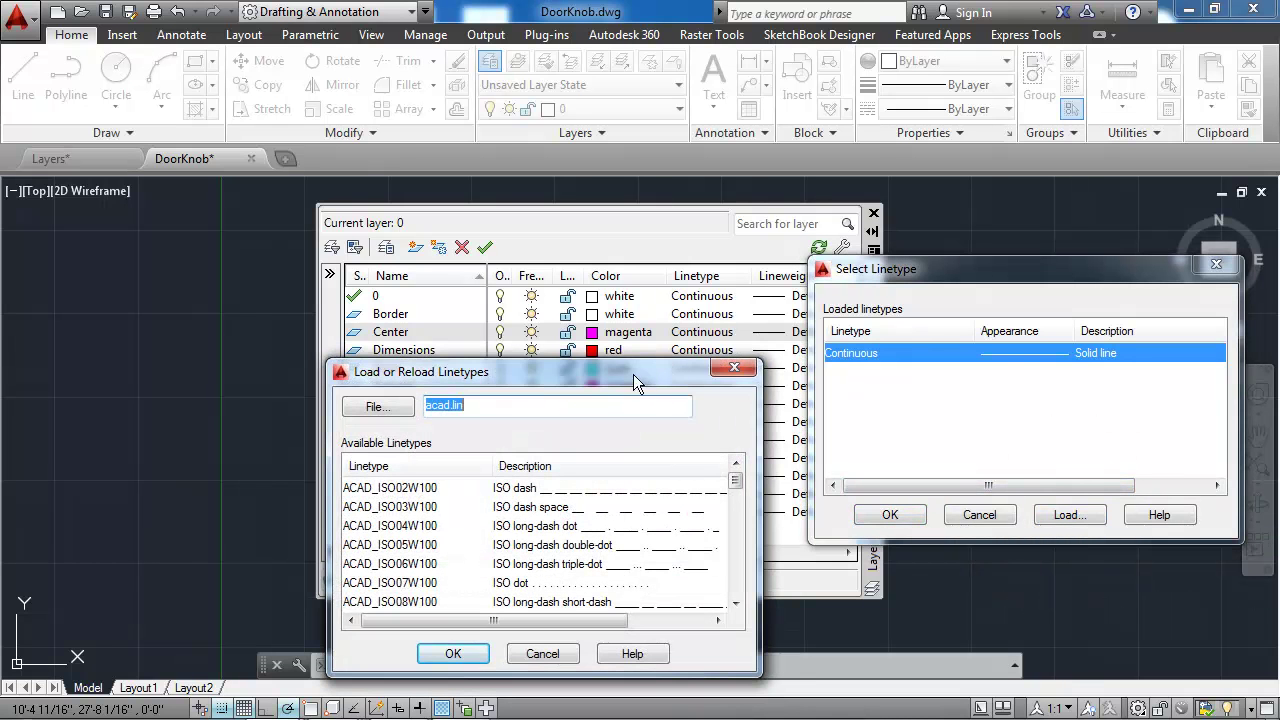
left_click_drag(563, 340, 378, 235)
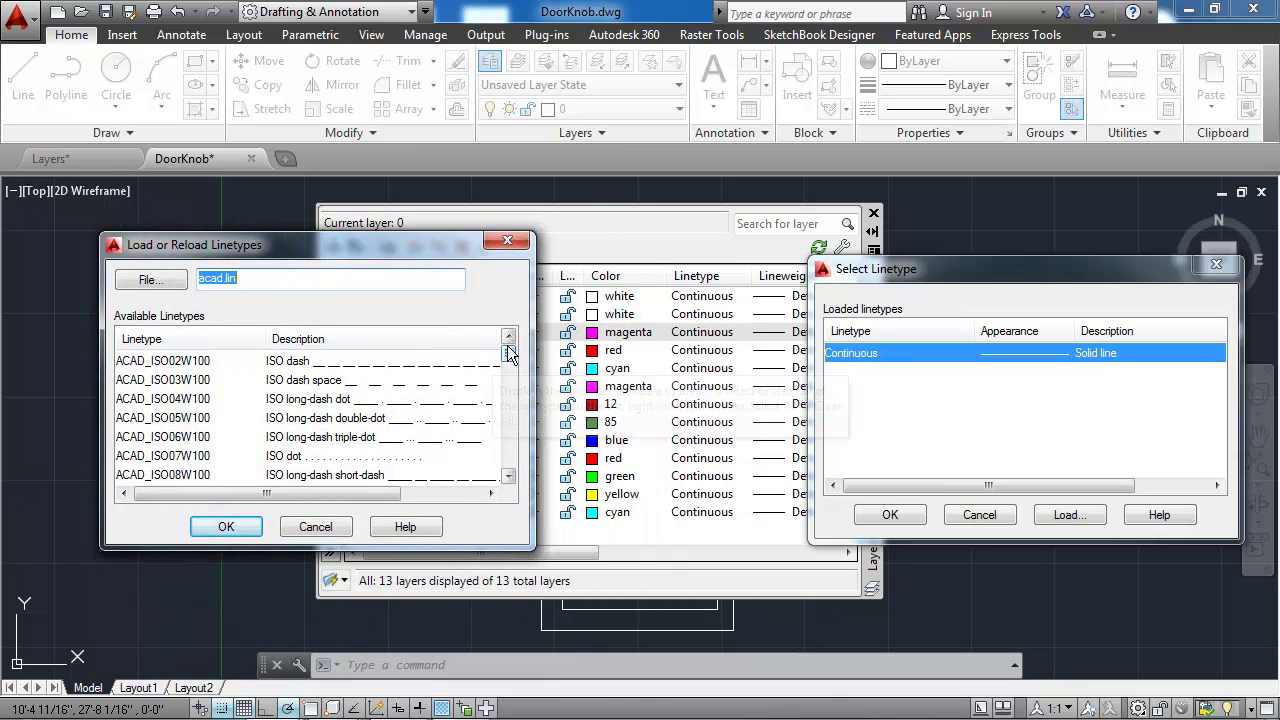
left_click_drag(509, 355, 508, 395)
left_click(142, 437)
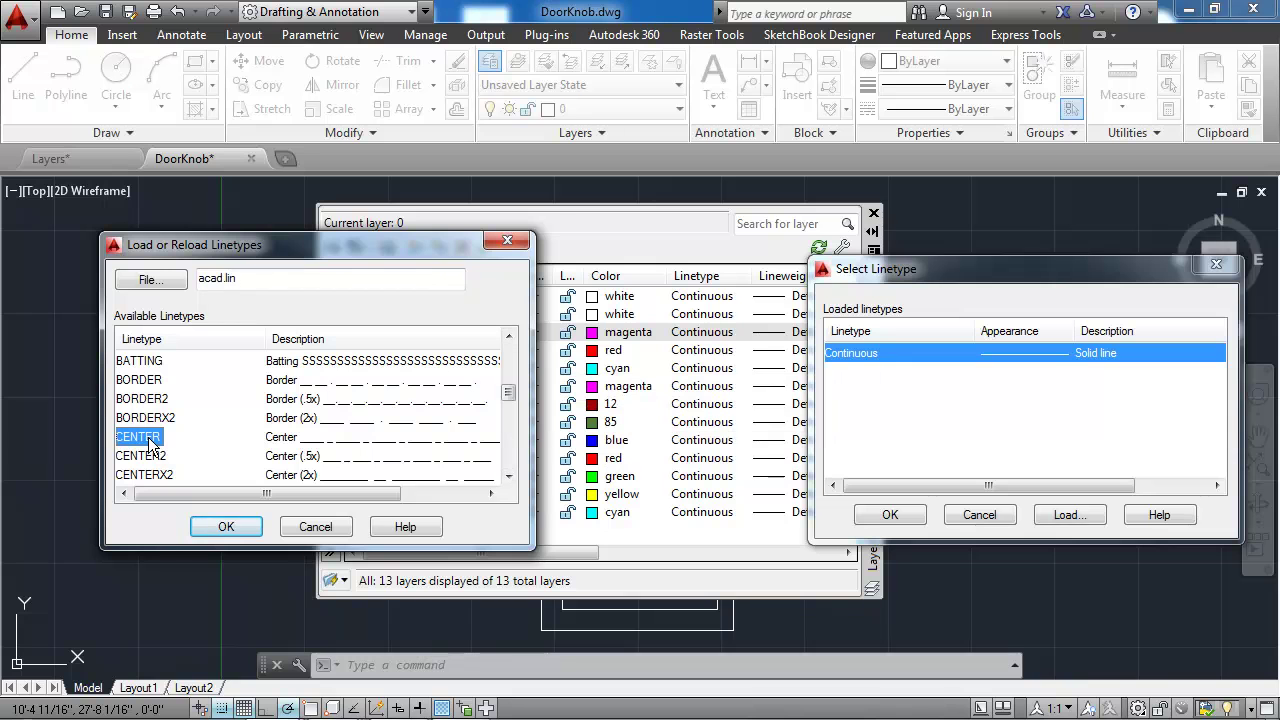
left_click(222, 527)
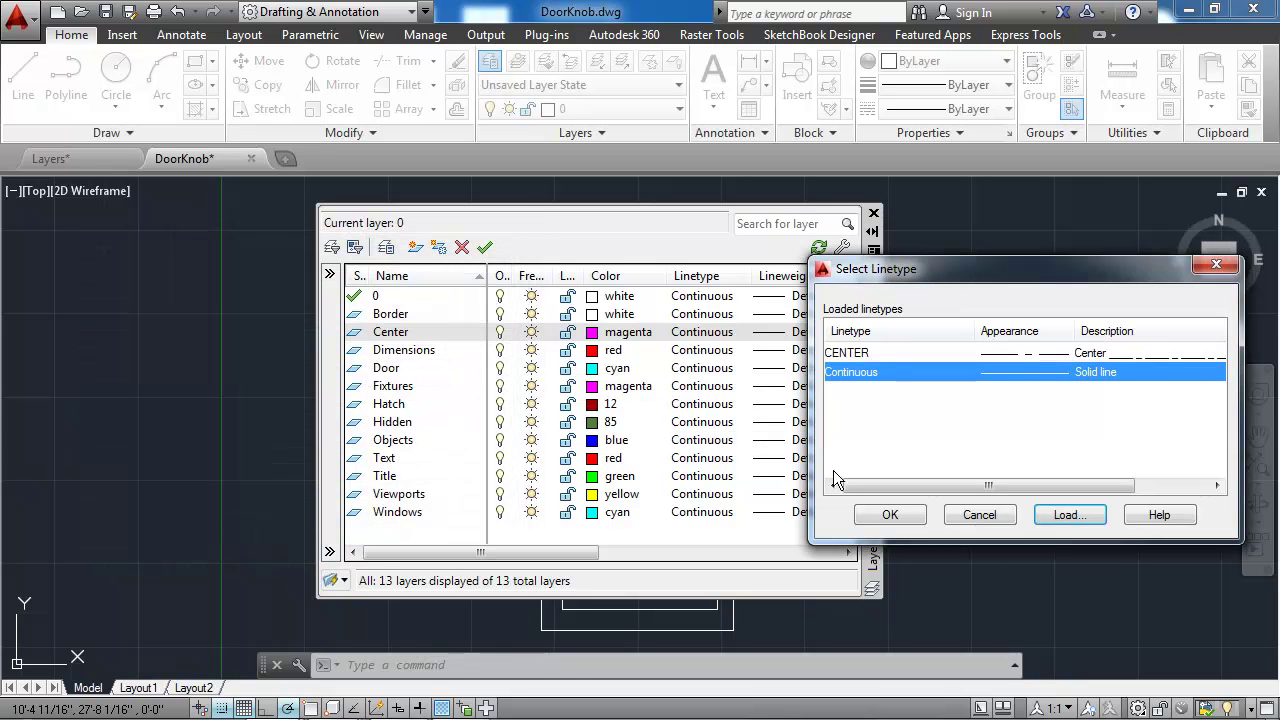
left_click(873, 354)
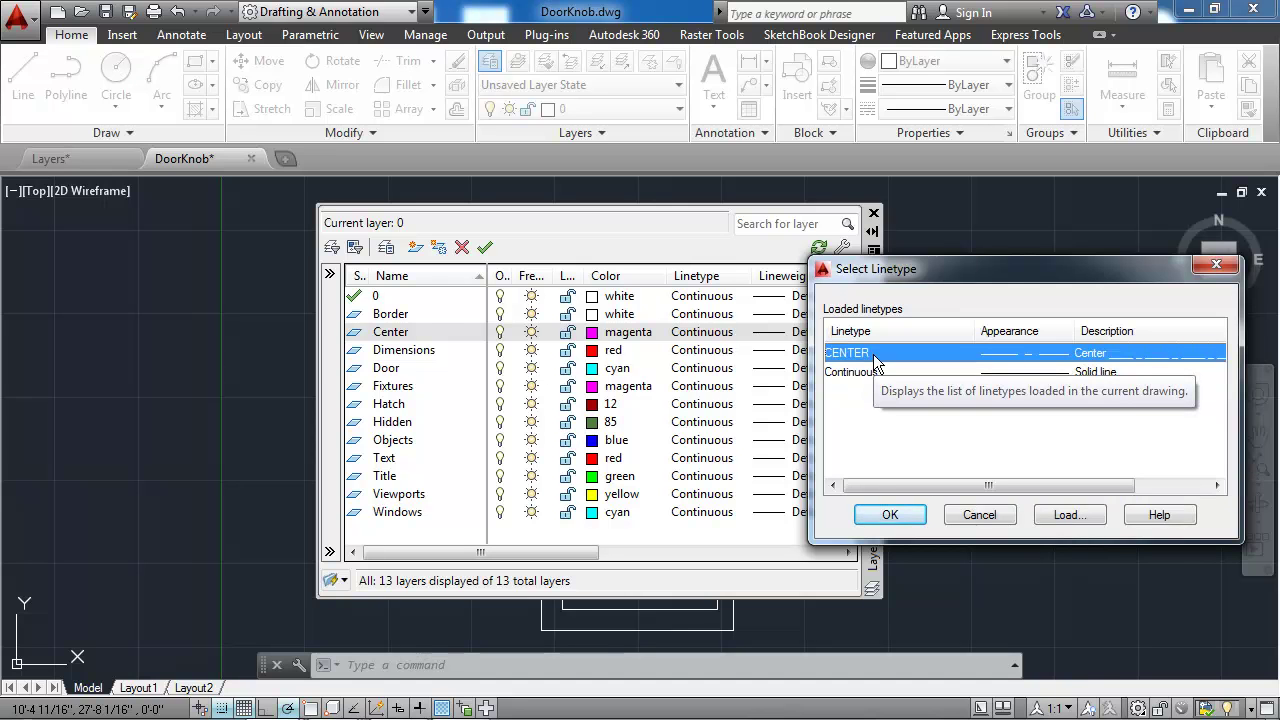
left_click(890, 516)
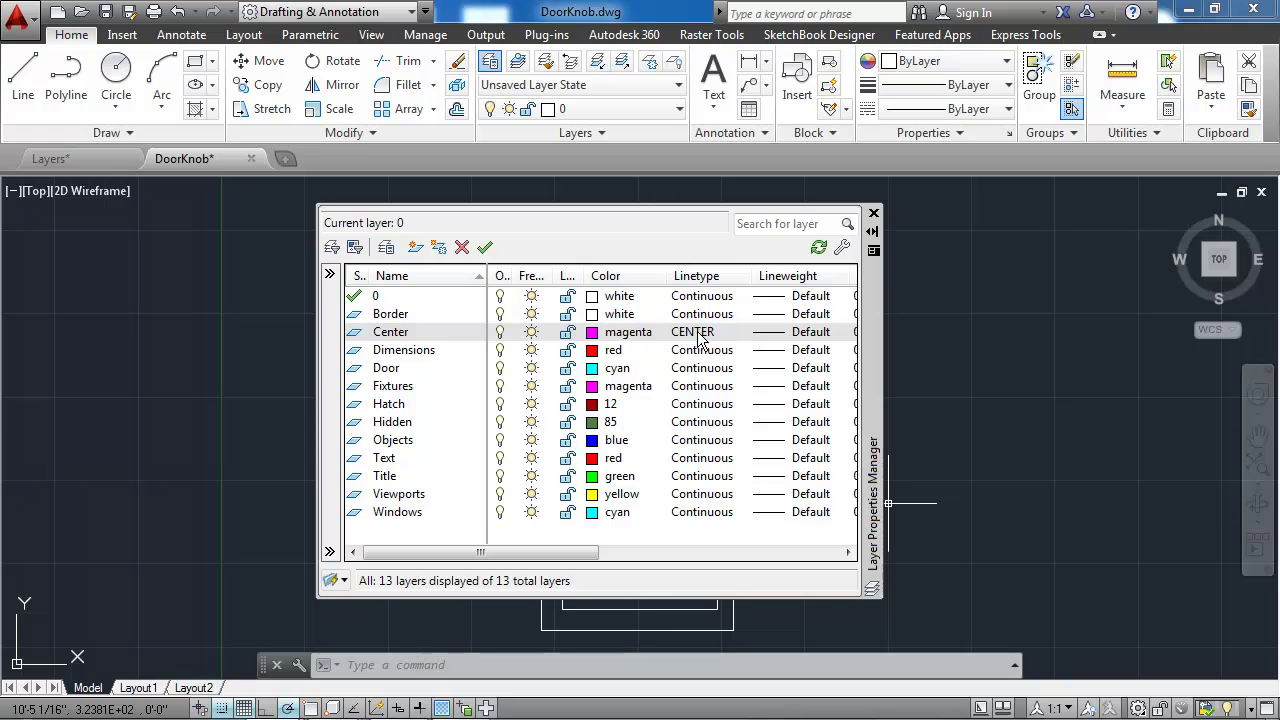
- Load the HIDDEN linetype from acad.lin while choosing a linetype for the Hidden layer
left_click(713, 424)
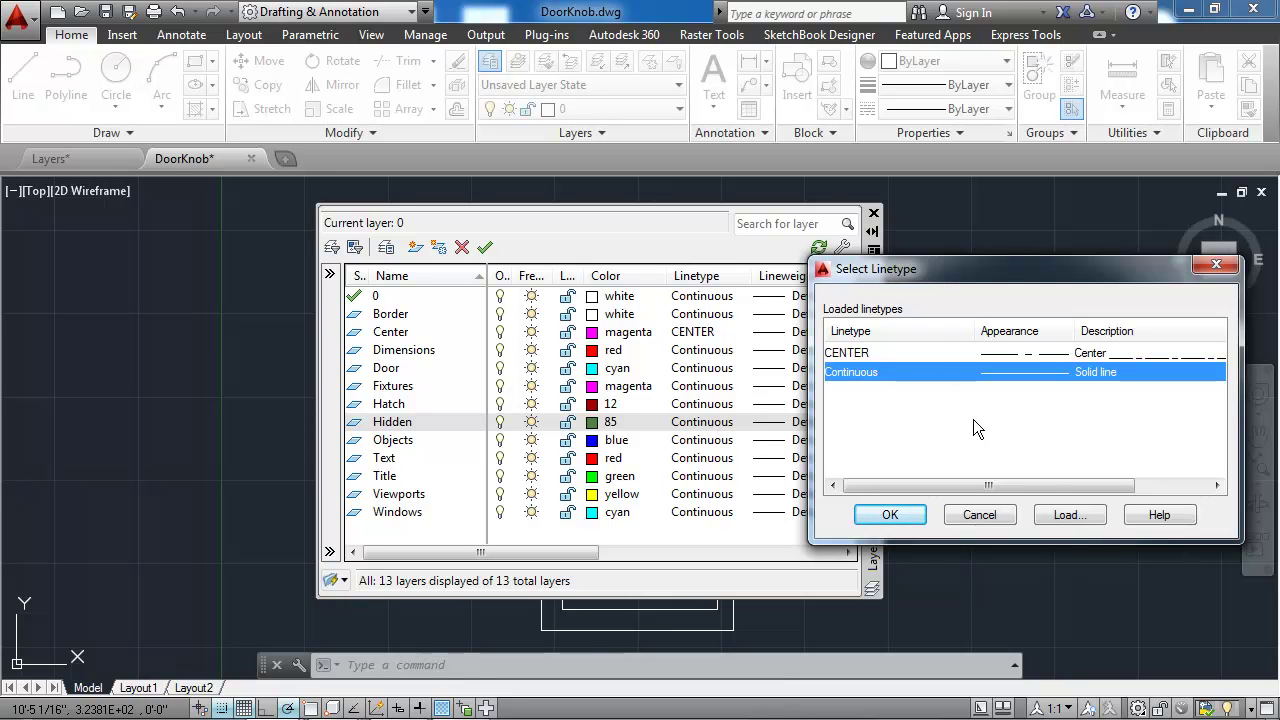
left_click(1068, 515)
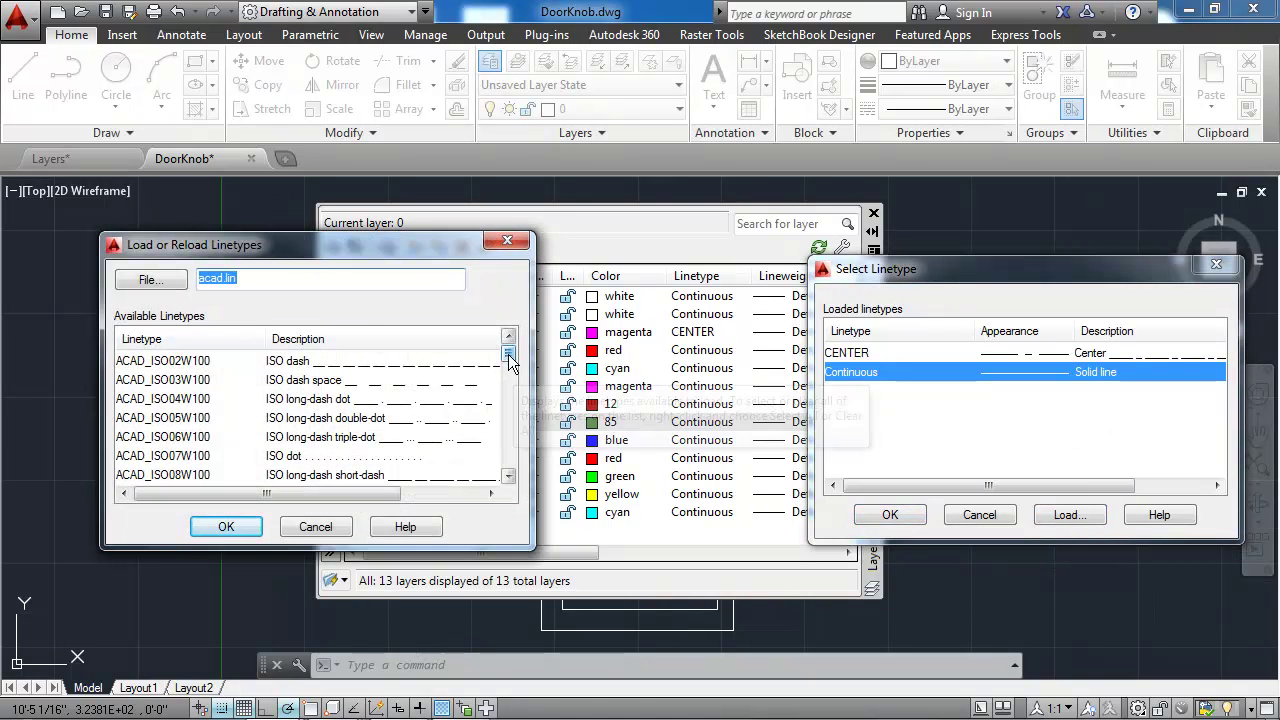
scroll(507, 412, "down", 7)
left_click_drag(506, 414, 505, 441)
left_click(142, 456)
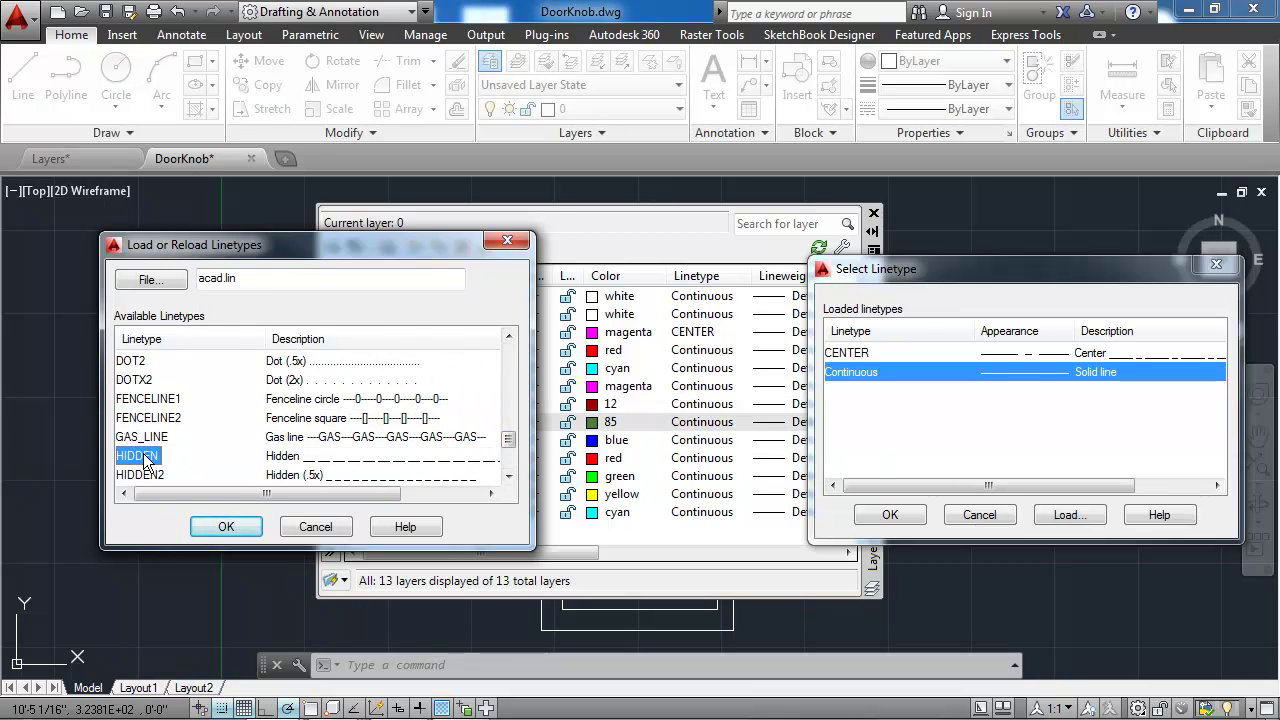
left_click(227, 526)
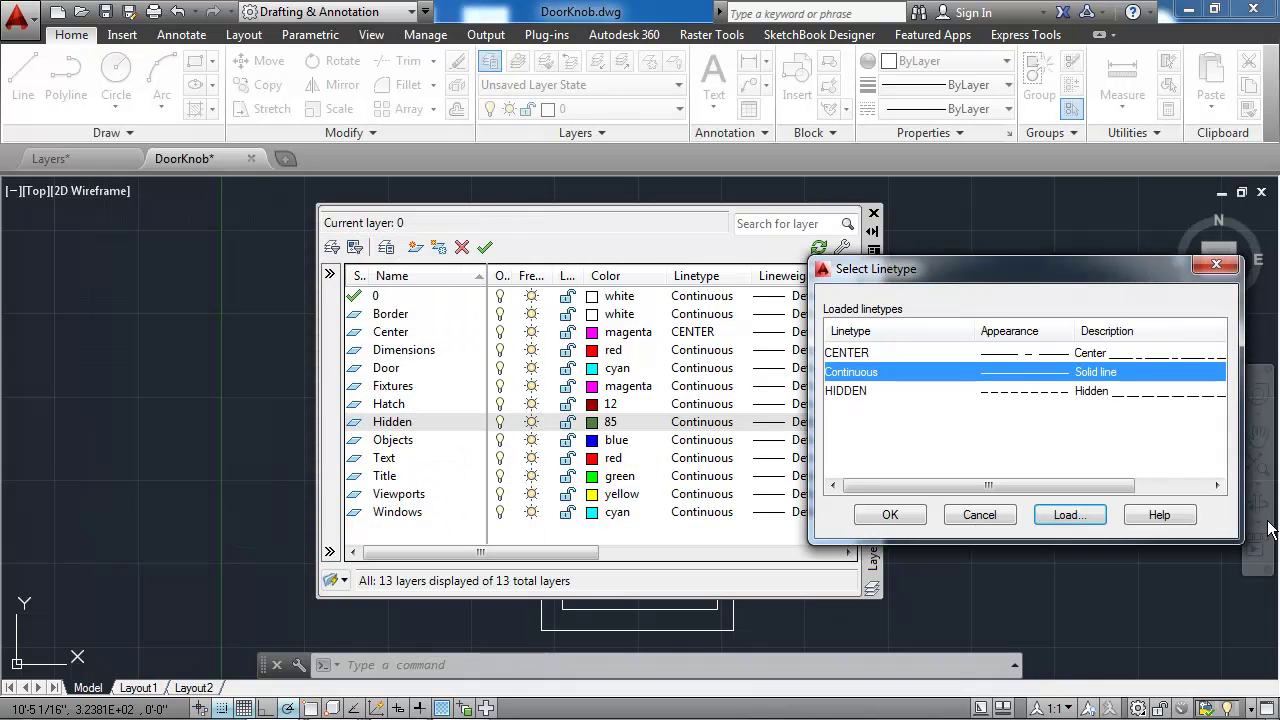
- Load the PHANTOM2 linetype into the drawing from acad.lin as well
left_click(1070, 514)
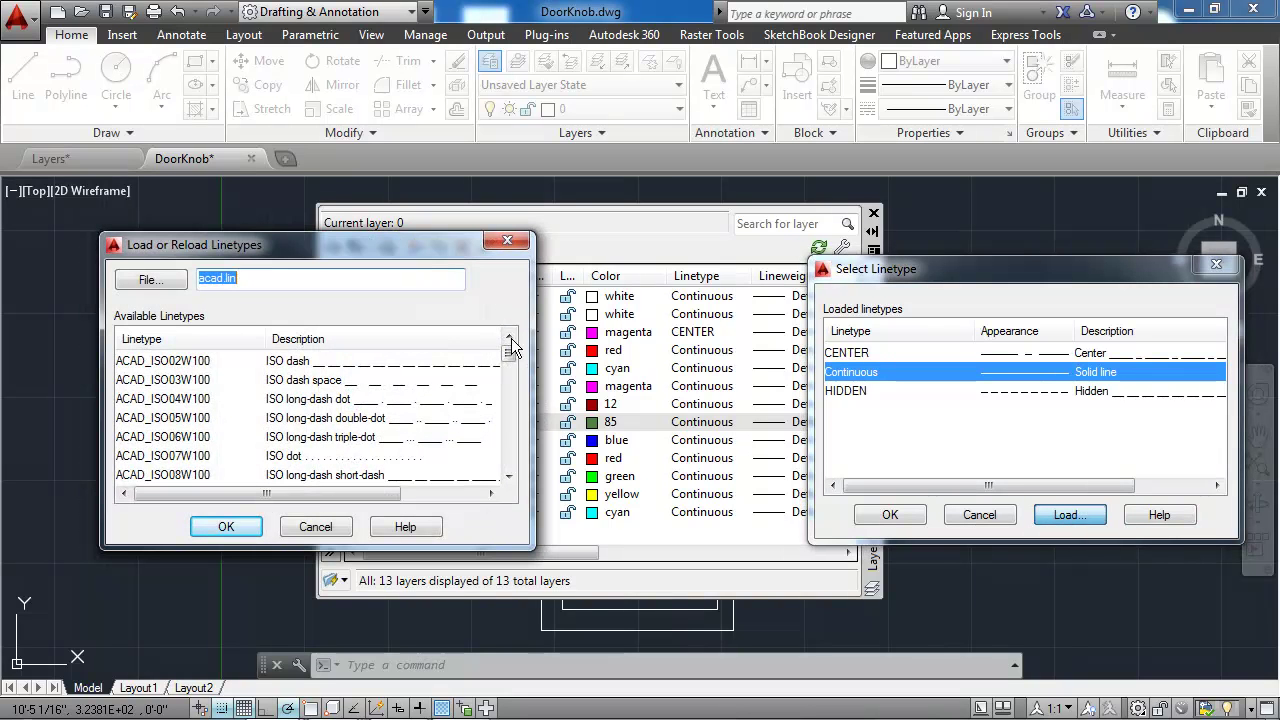
left_click_drag(509, 358, 508, 462)
left_click(148, 437)
left_click(226, 526)
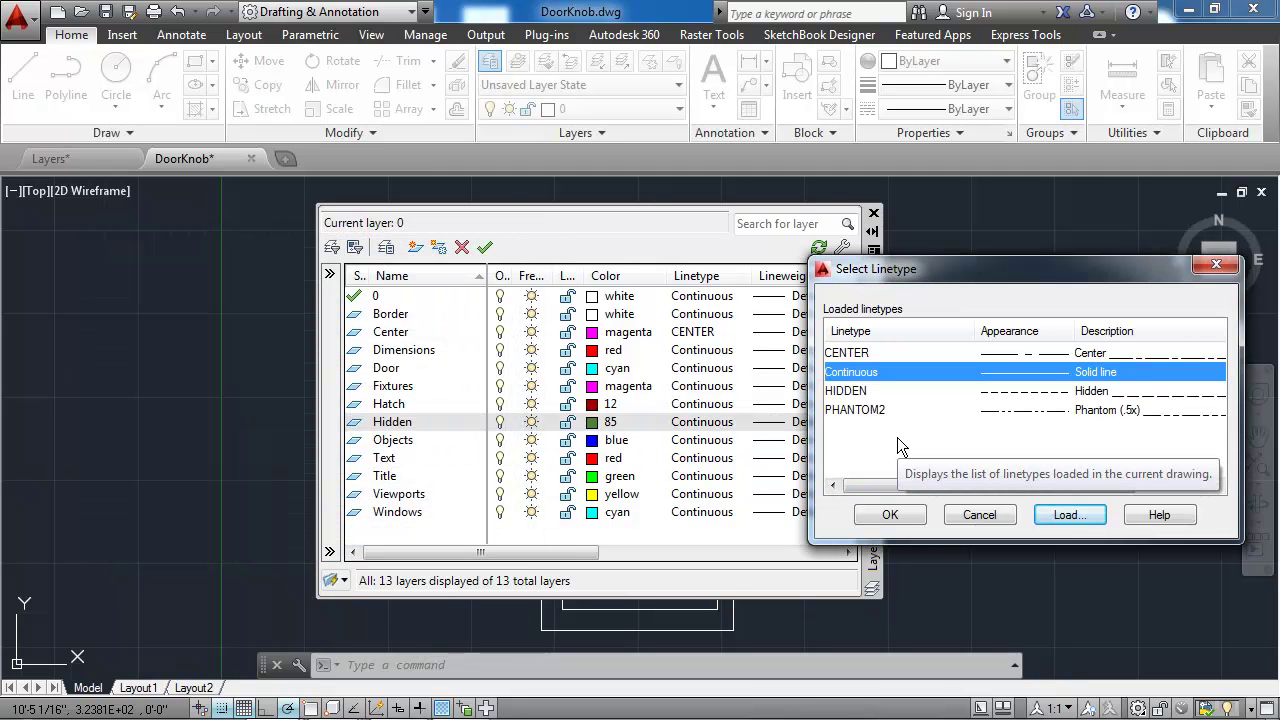
- Assign the HIDDEN linetype to the Hidden layer and the PHANTOM2 linetype to the Viewports layer
left_click(866, 392)
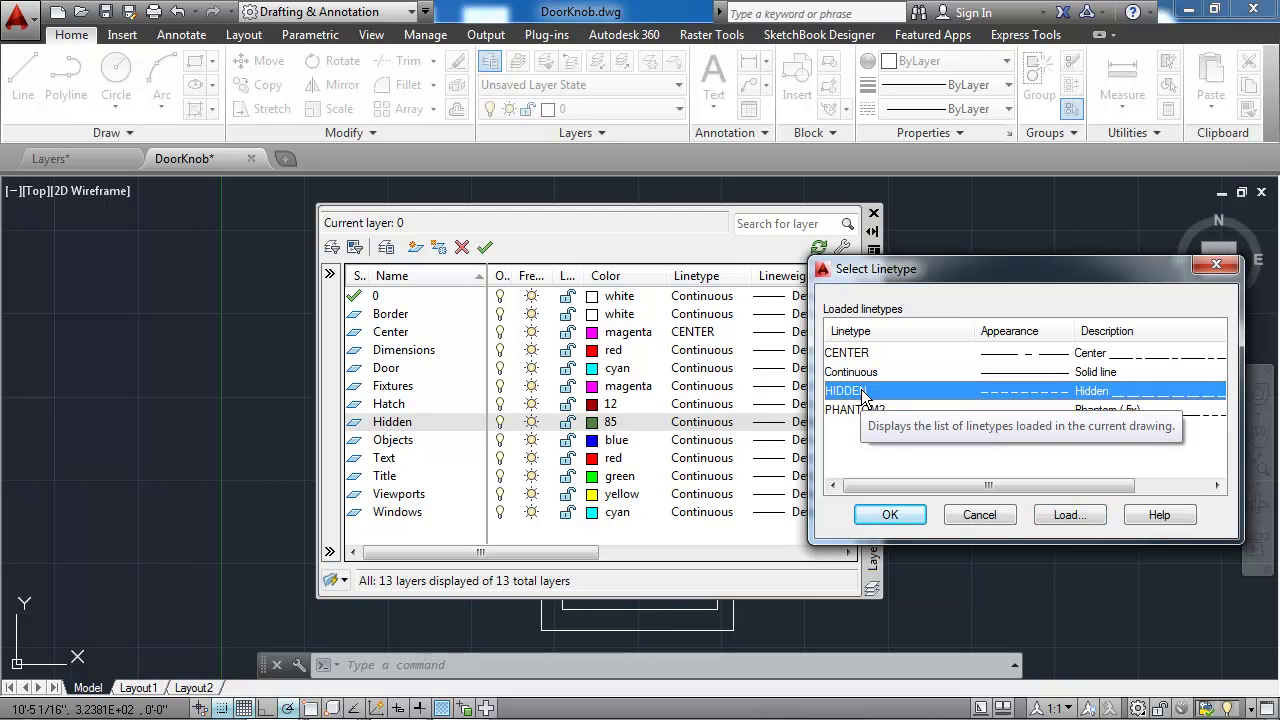
left_click(889, 515)
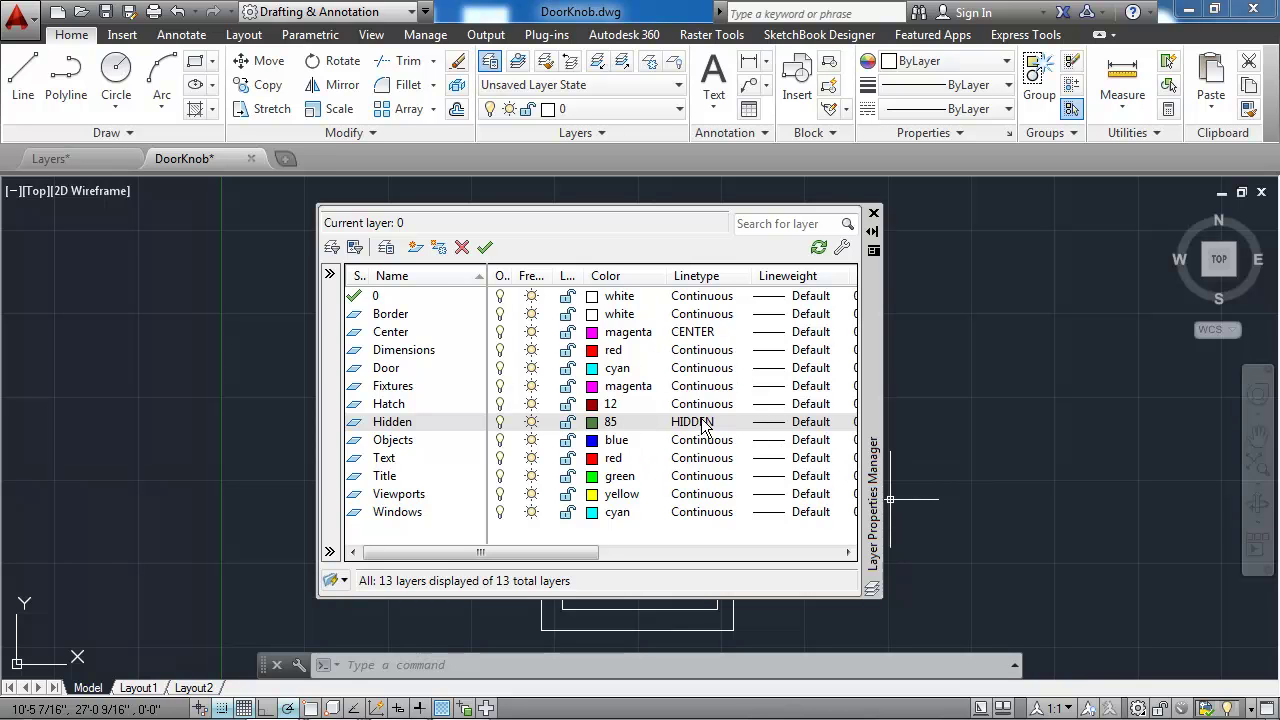
left_click(704, 499)
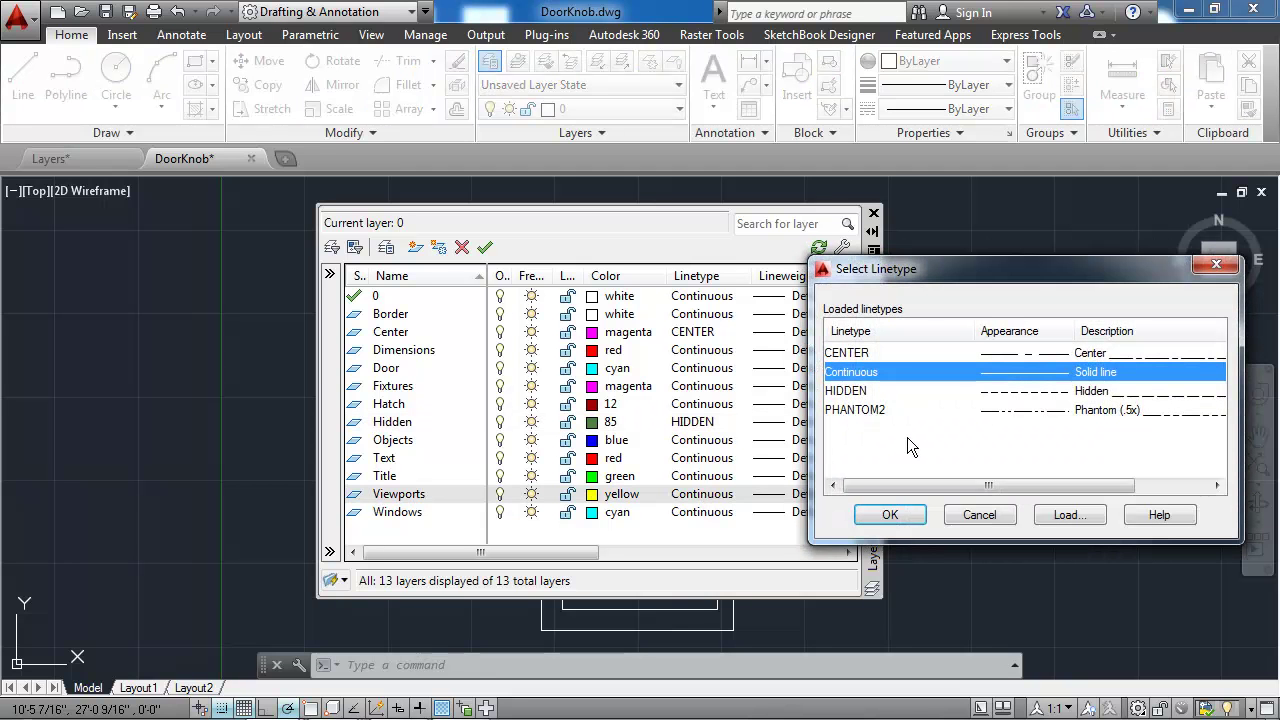
left_click(877, 410)
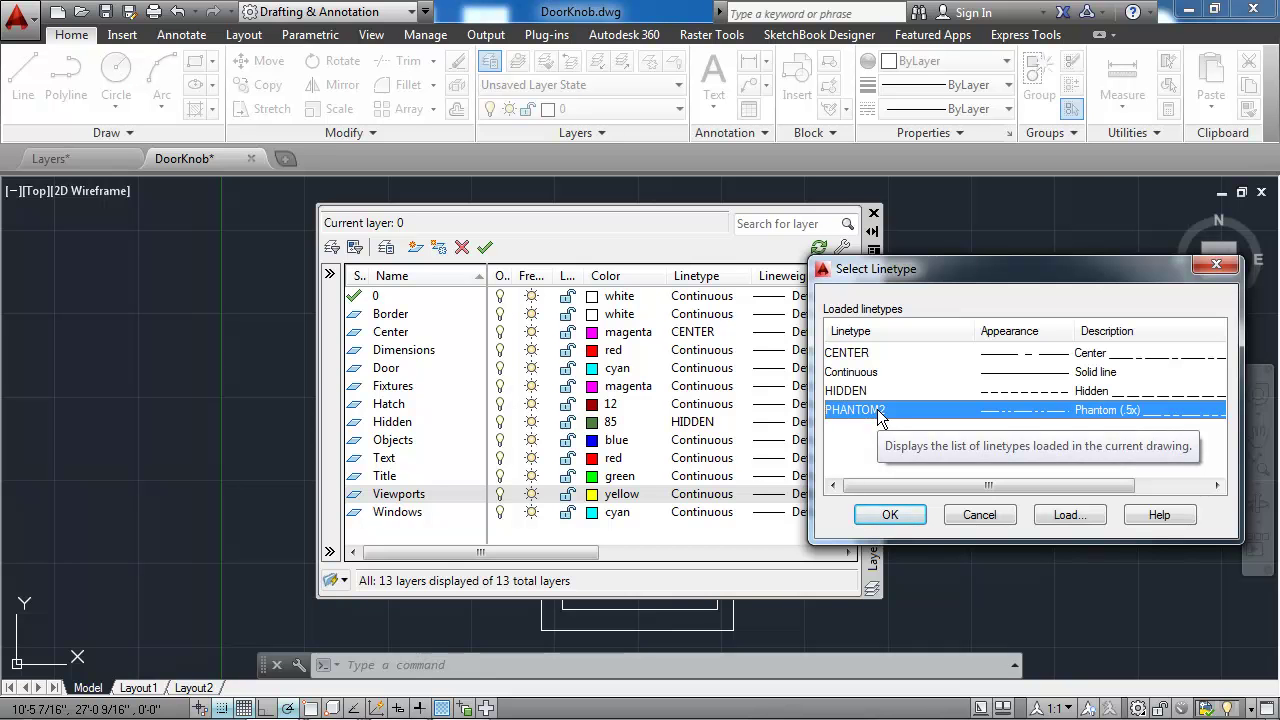
left_click(895, 512)
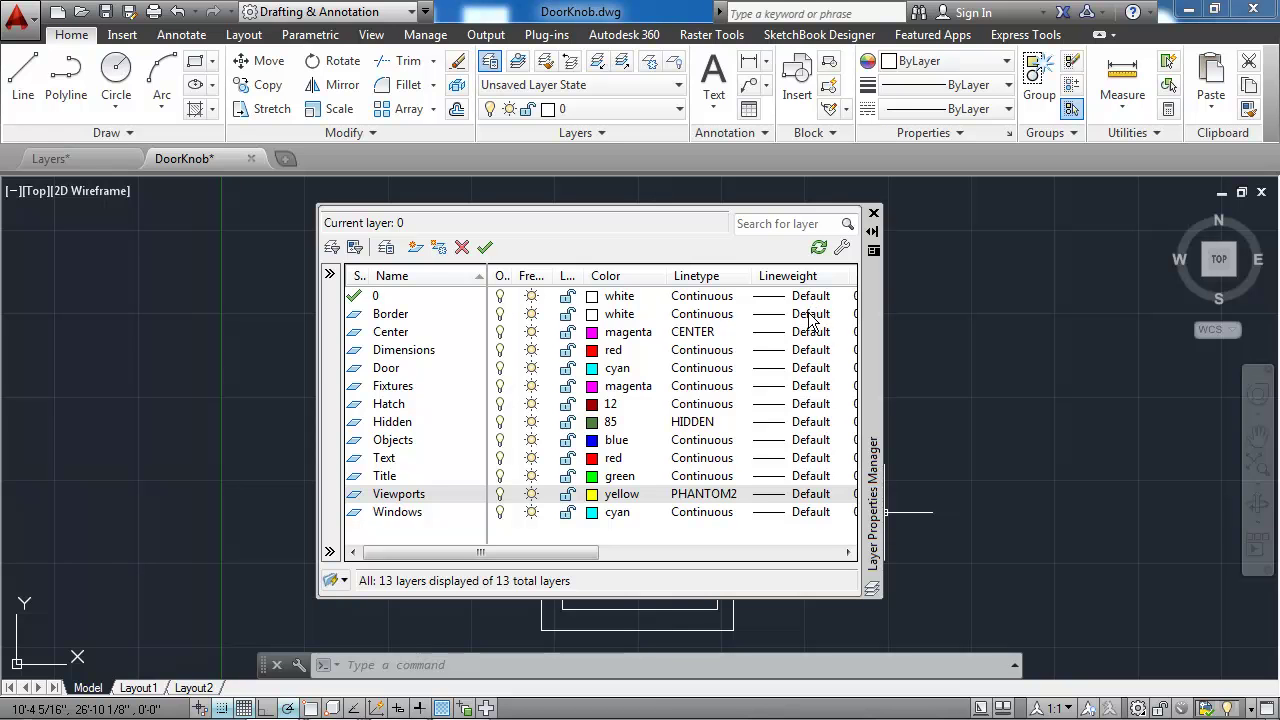
- Set the Border layer's lineweight to 0.70 mm
left_click(806, 313)
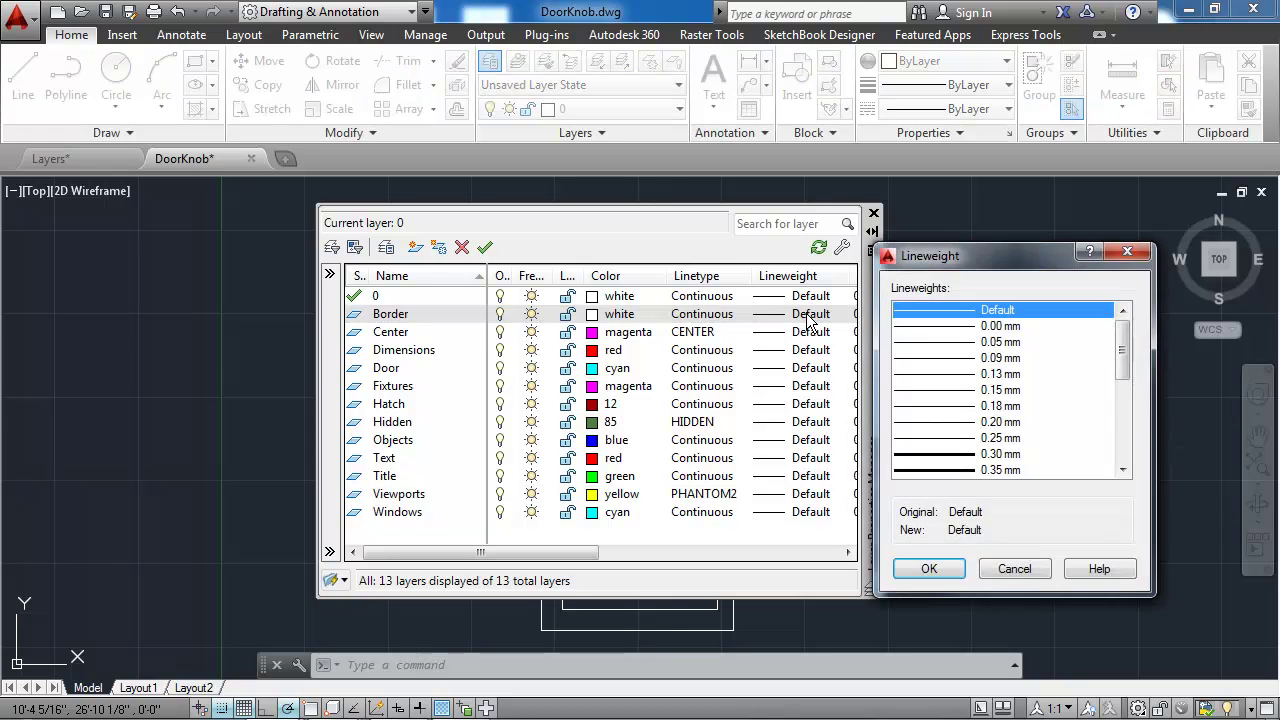
left_click_drag(1123, 355, 1125, 391)
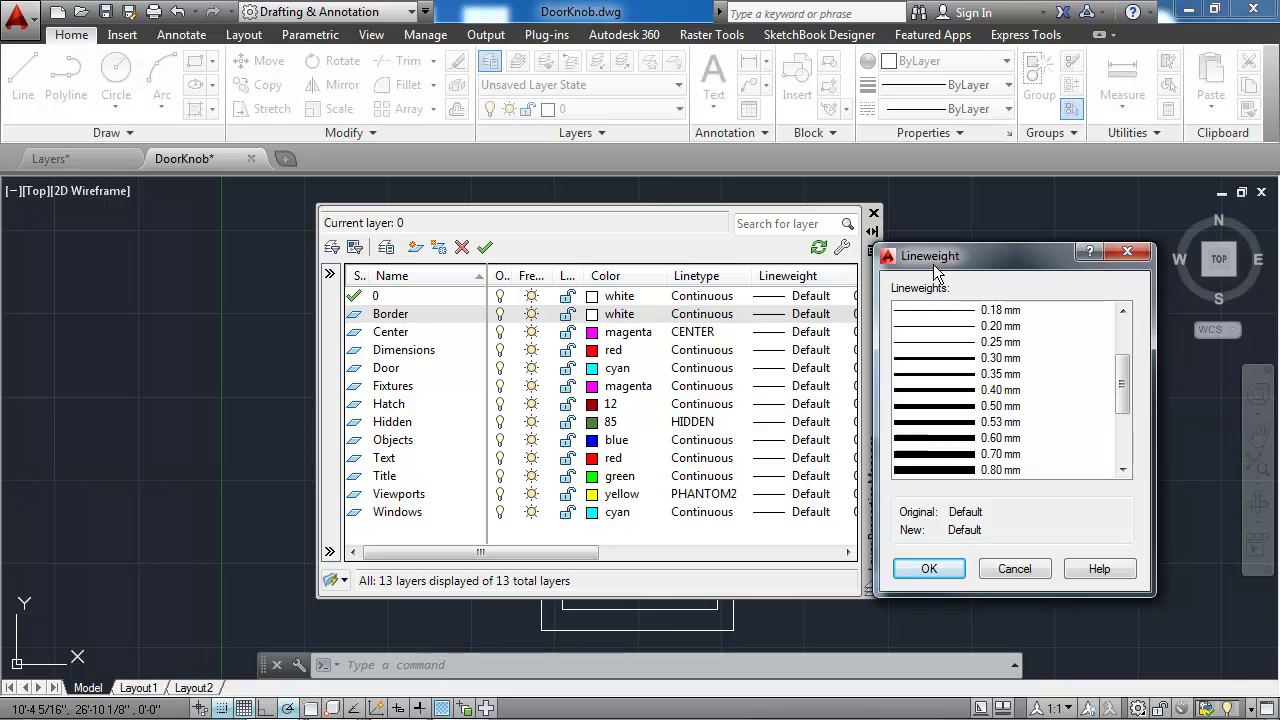
left_click(939, 455)
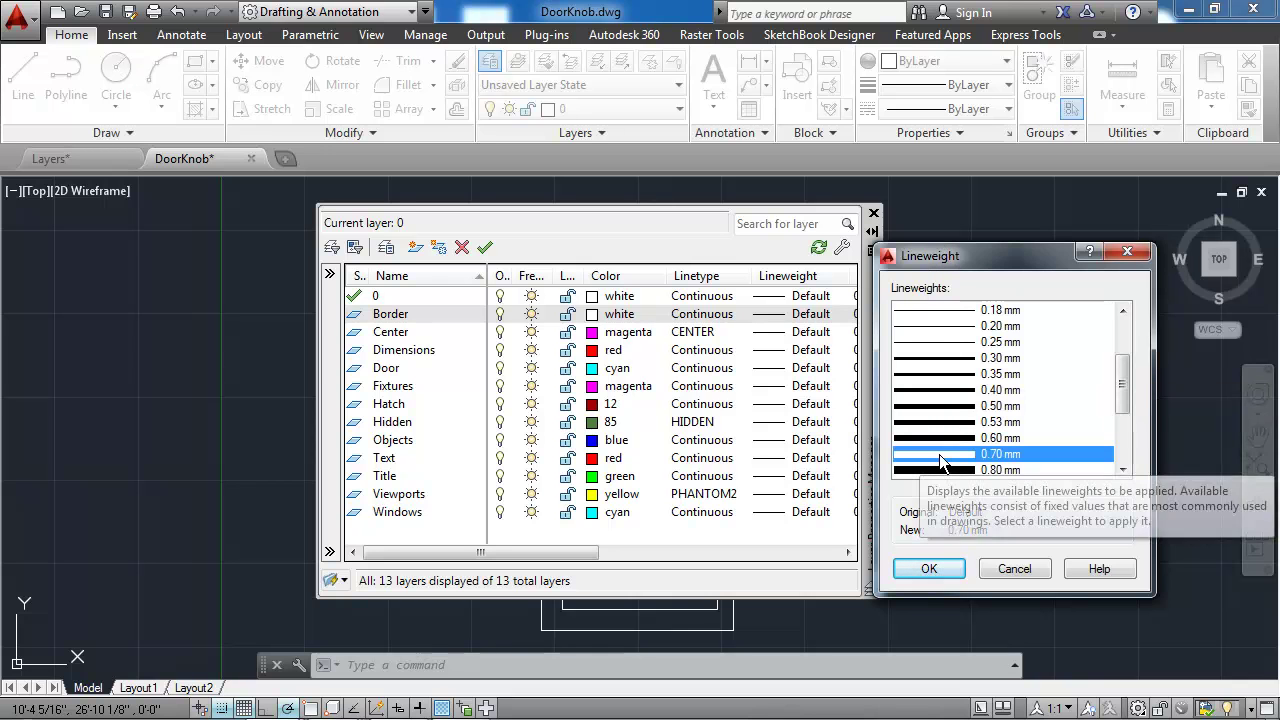
left_click(942, 570)
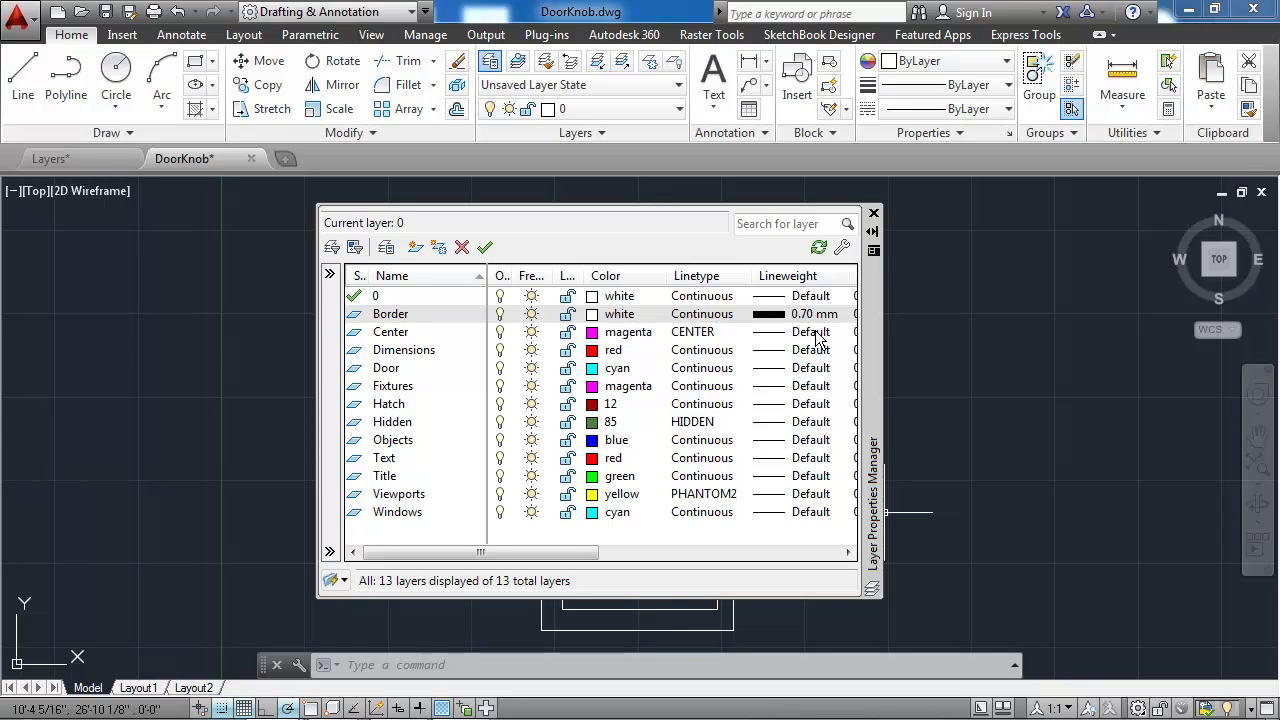
- Set the lineweight of the Fixtures layer to 0.20 mm
left_click(812, 386)
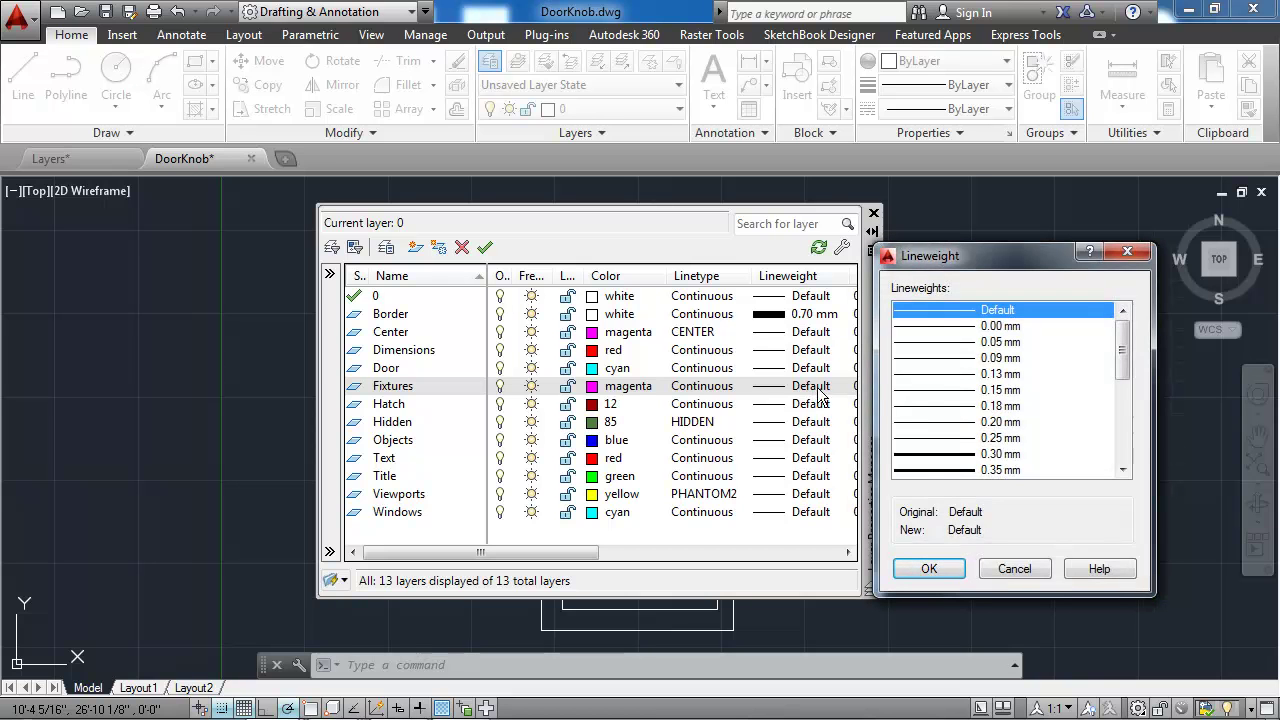
left_click(912, 422)
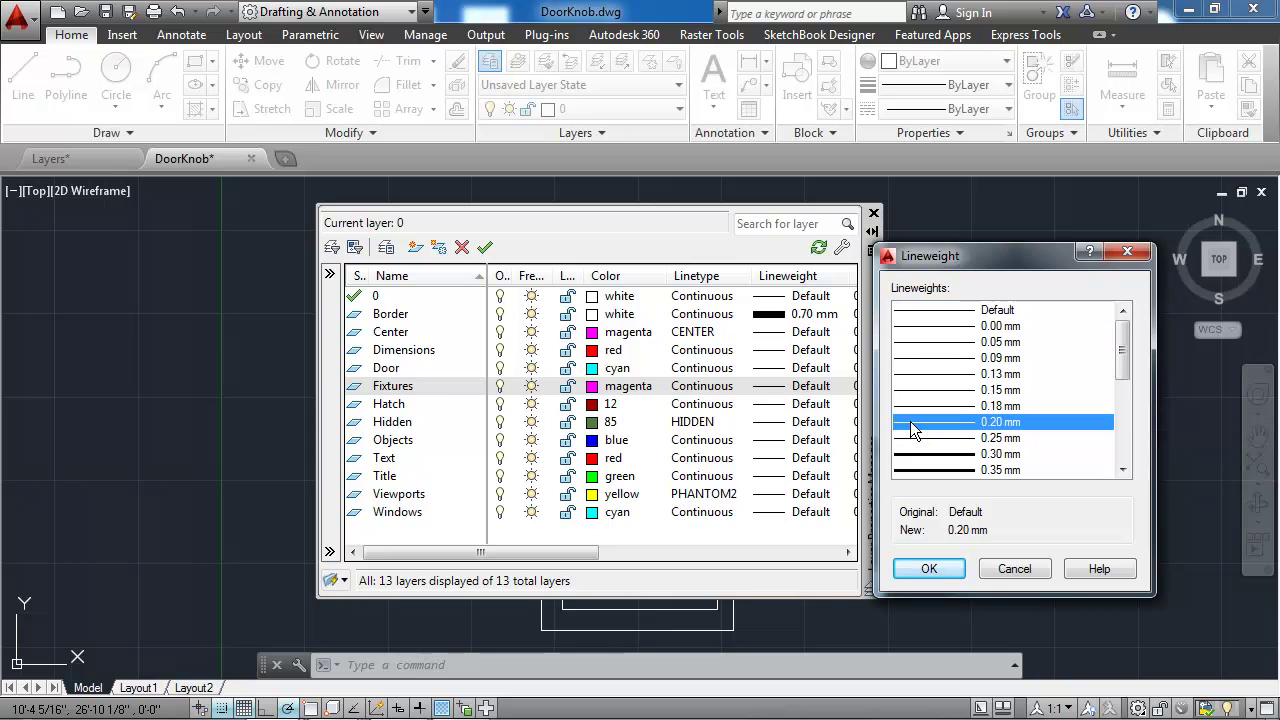
left_click(930, 568)
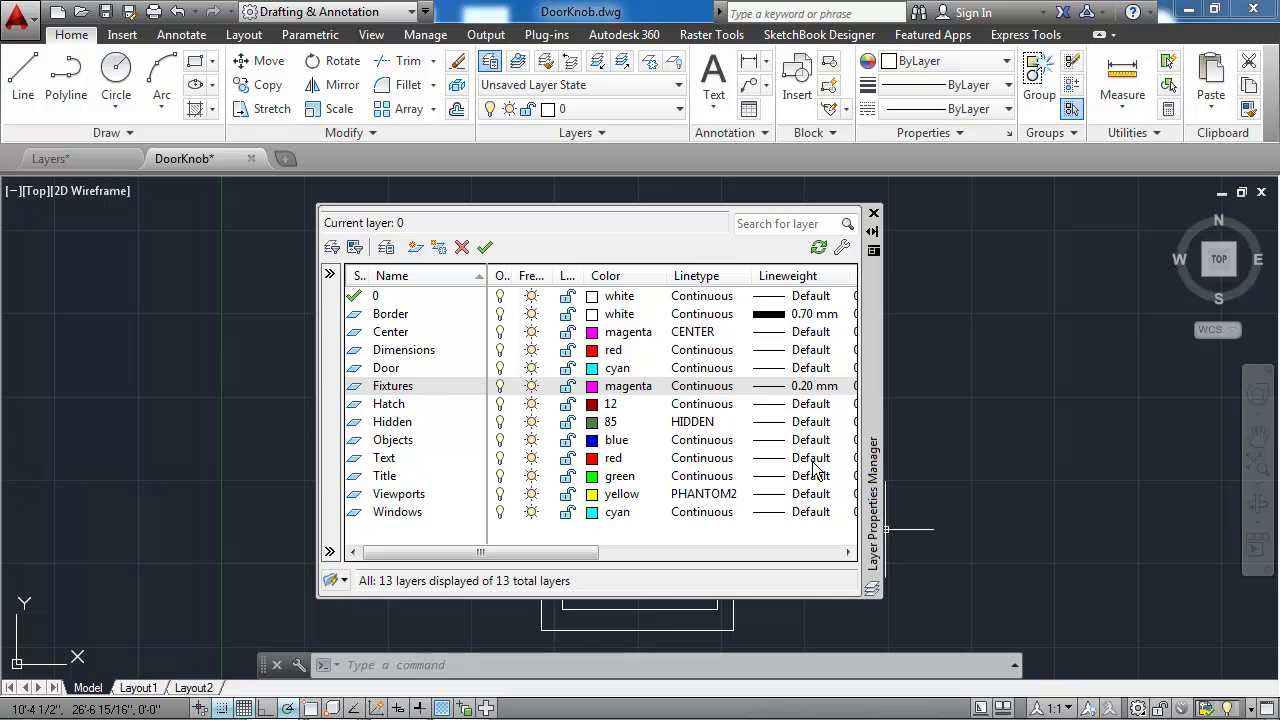
- Set the lineweight of the Hatch layer to 0.09 mm and of the Hidden layer to 0.15 mm
left_click(812, 405)
left_click(812, 410)
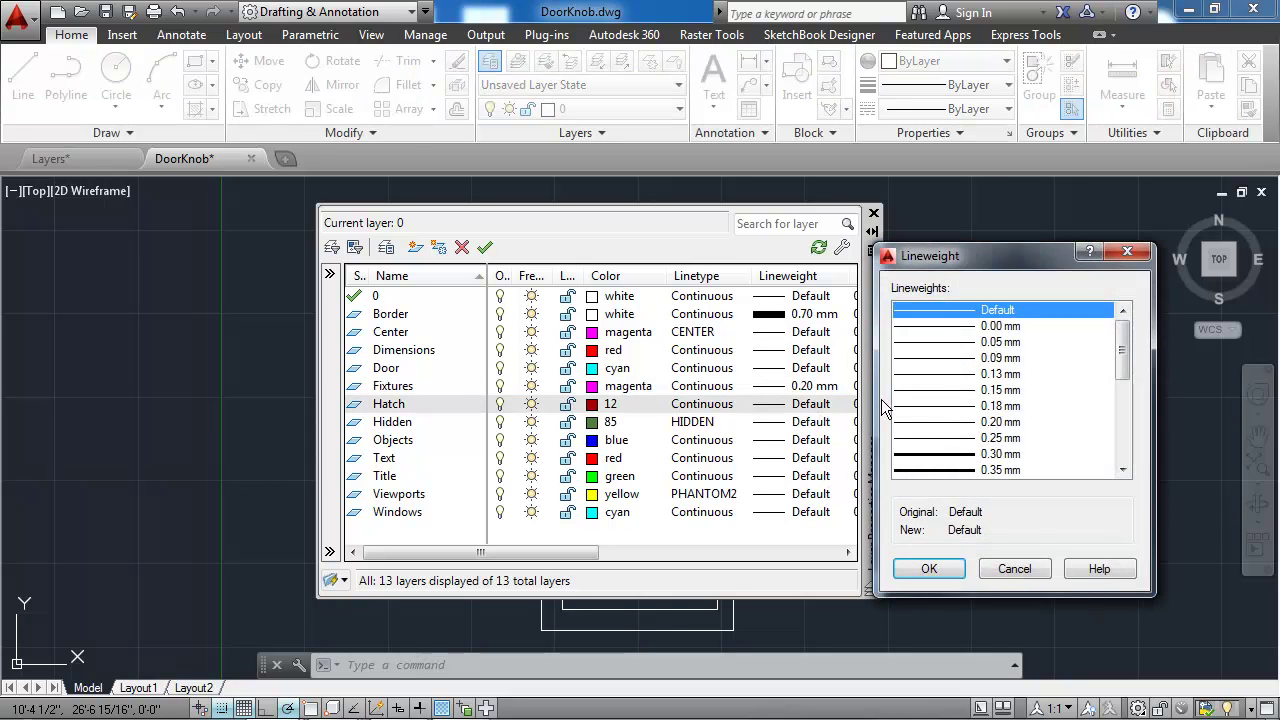
left_click(929, 359)
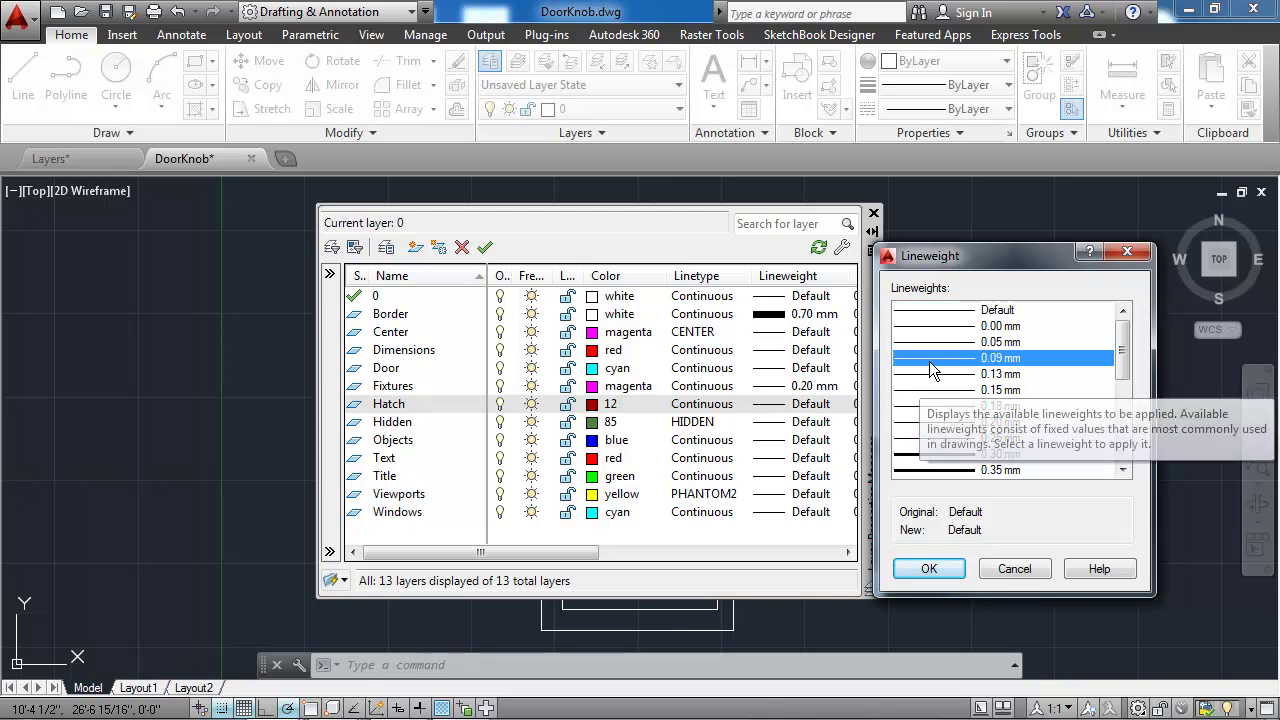
left_click(929, 569)
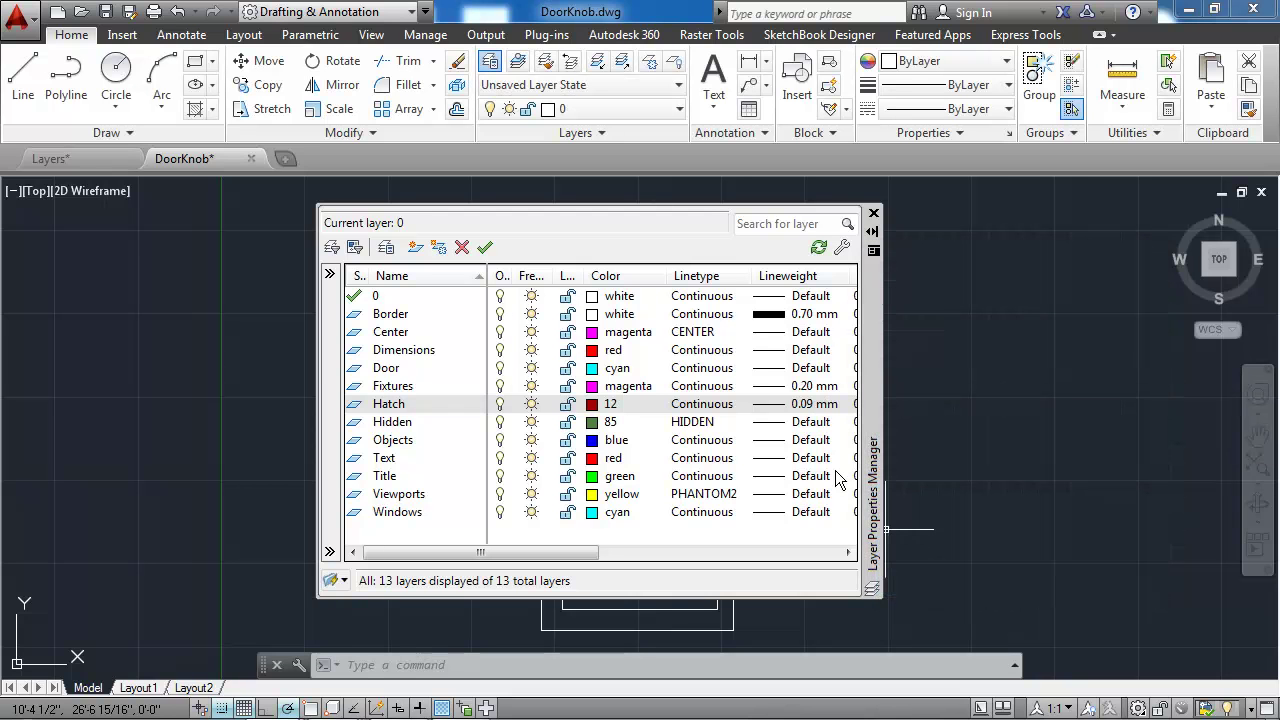
left_click(808, 423)
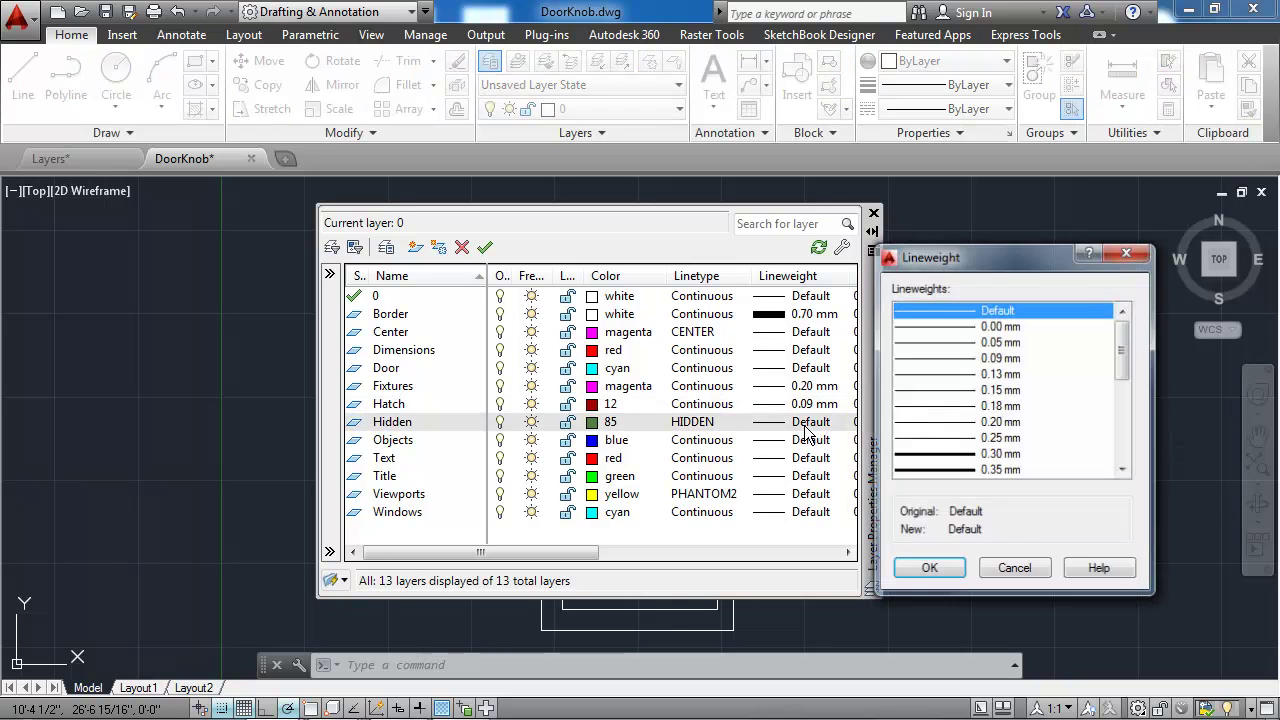
left_click(938, 390)
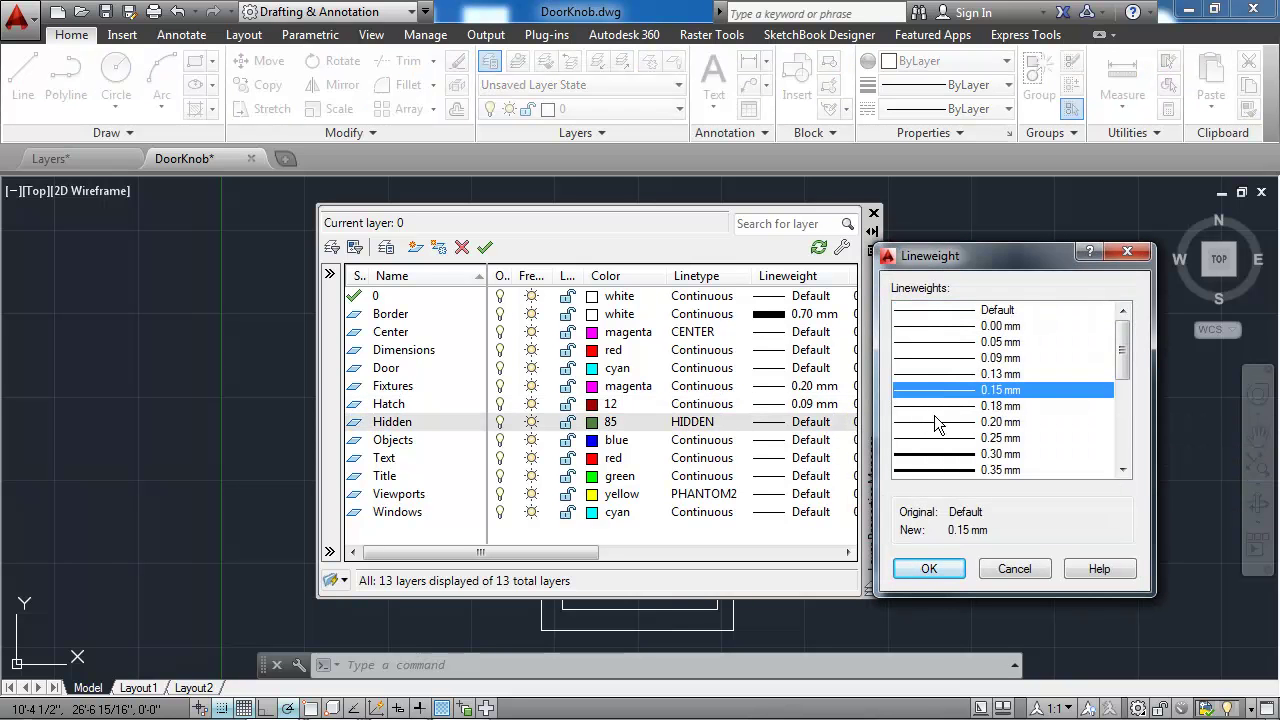
left_click(933, 566)
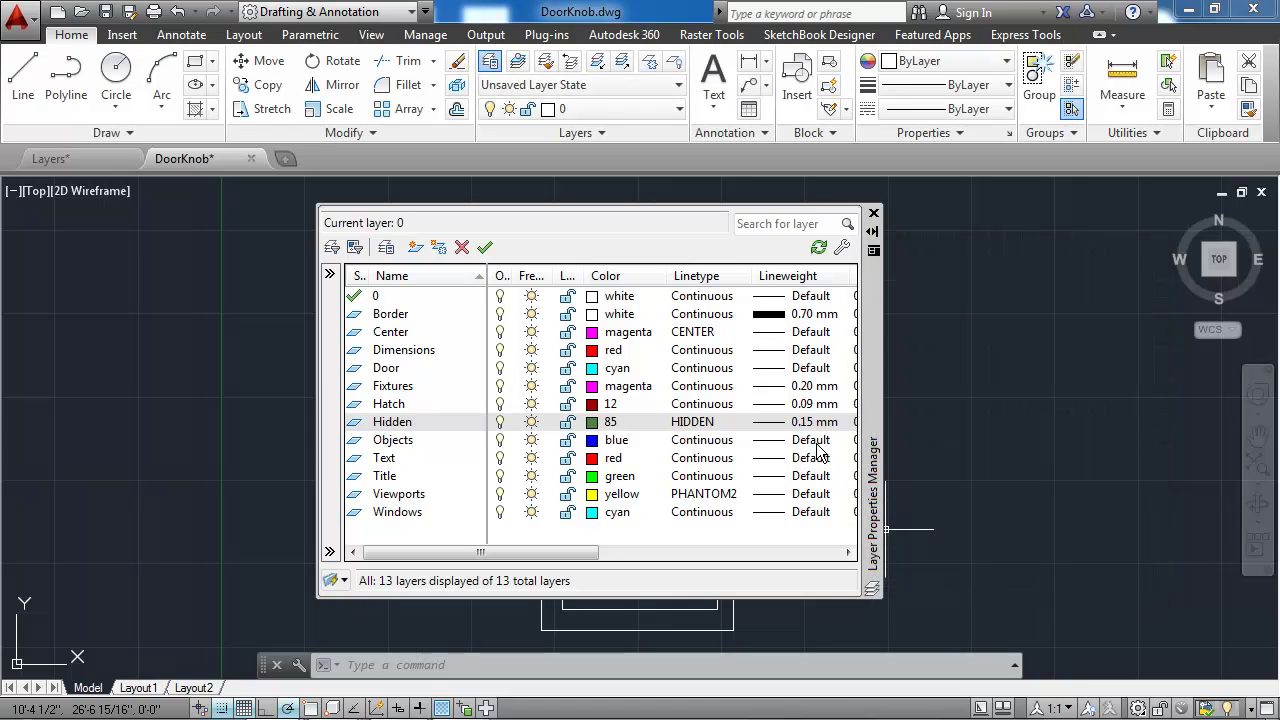
- Set the lineweight of the Objects layer to 0.50 mm
left_click(815, 445)
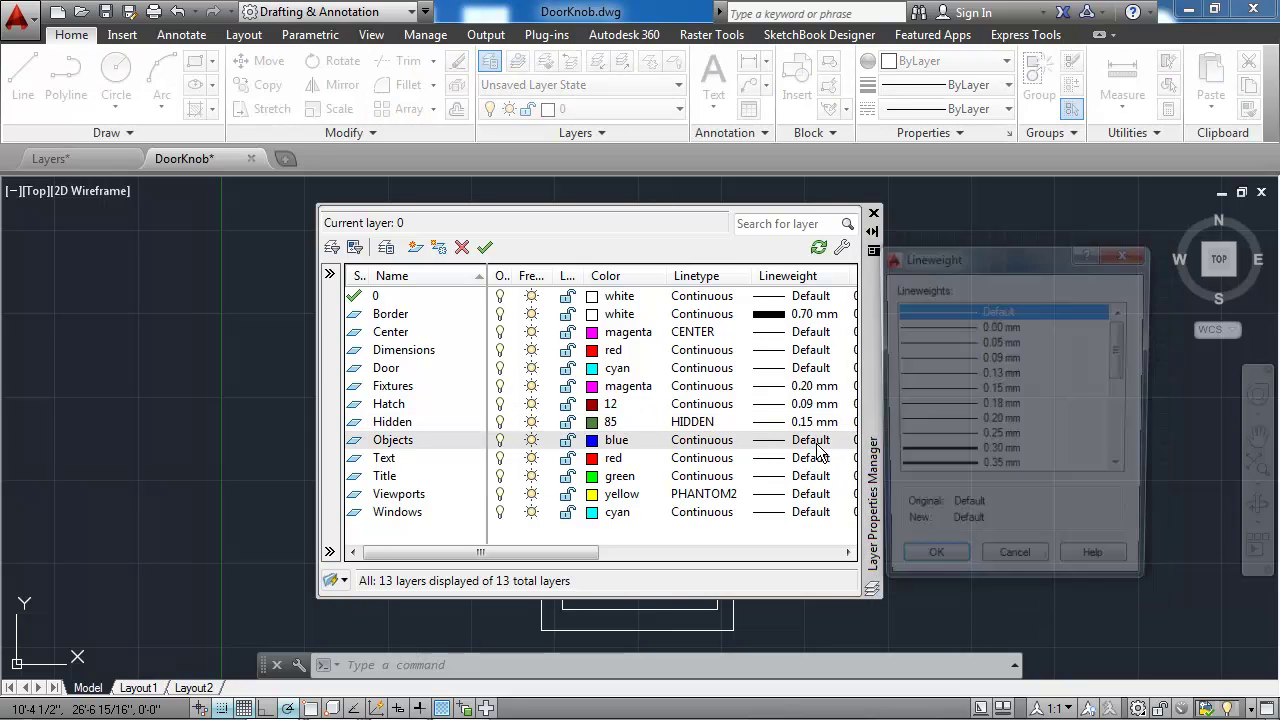
left_click(1123, 469)
left_click(1123, 469)
left_click(1123, 469)
left_click(945, 456)
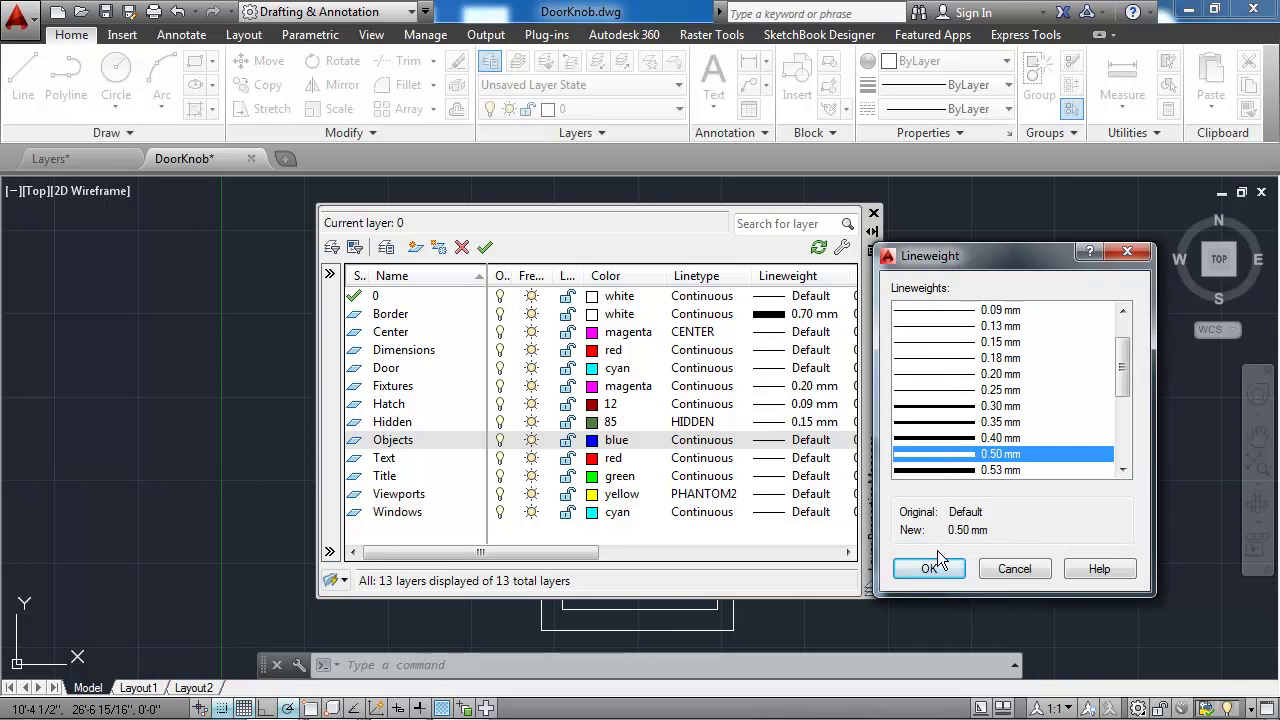
left_click(929, 568)
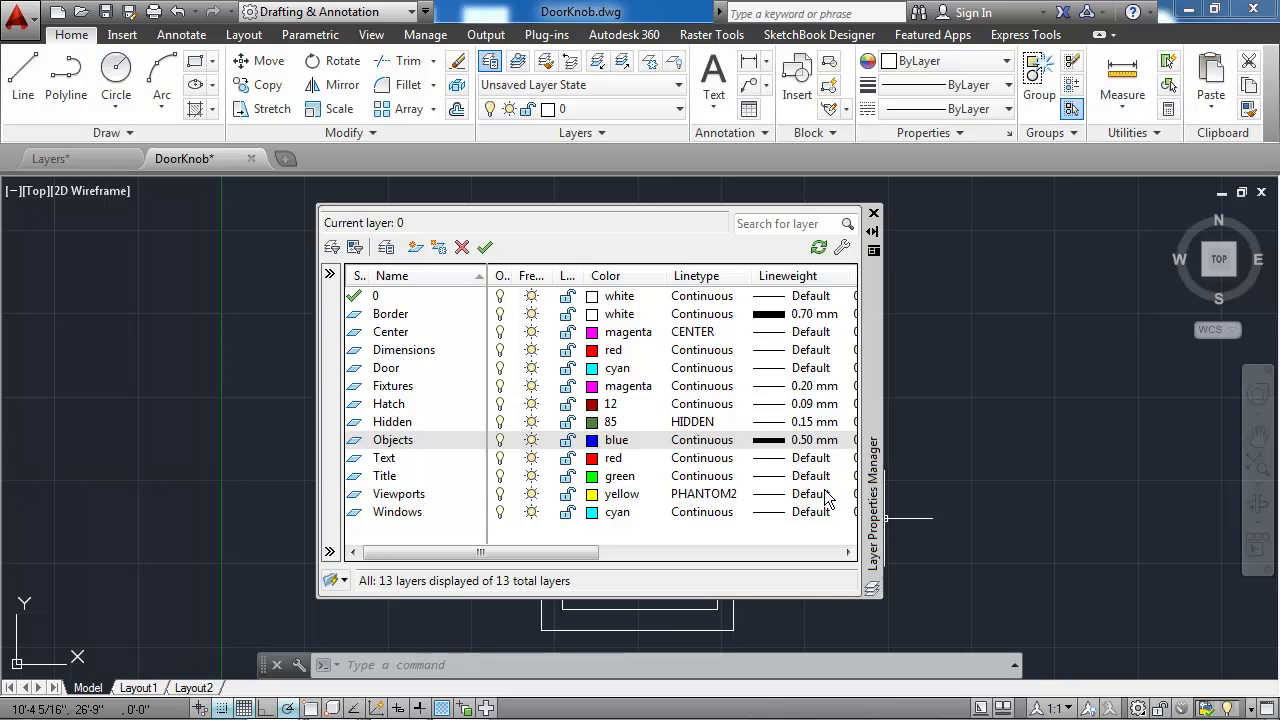
- Set the lineweight of the Title layer to 0.50 mm and close the layer manager
left_click(816, 480)
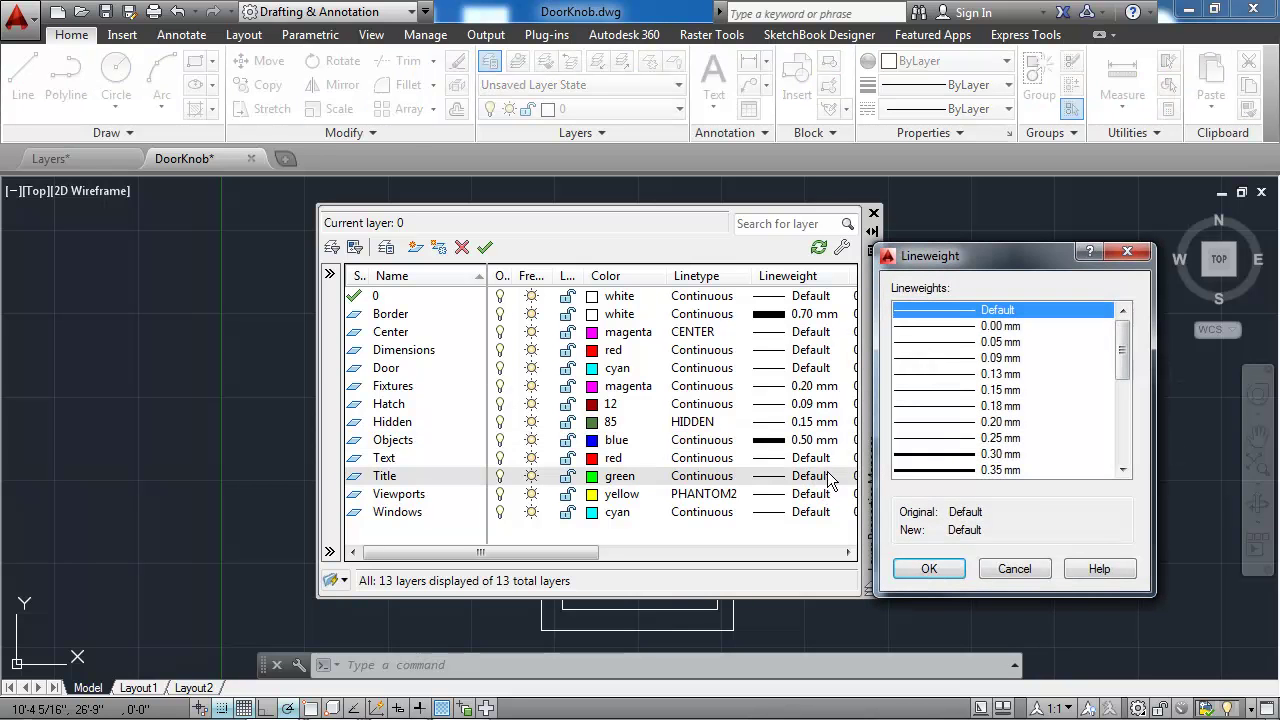
left_click(1122, 469)
left_click(1122, 469)
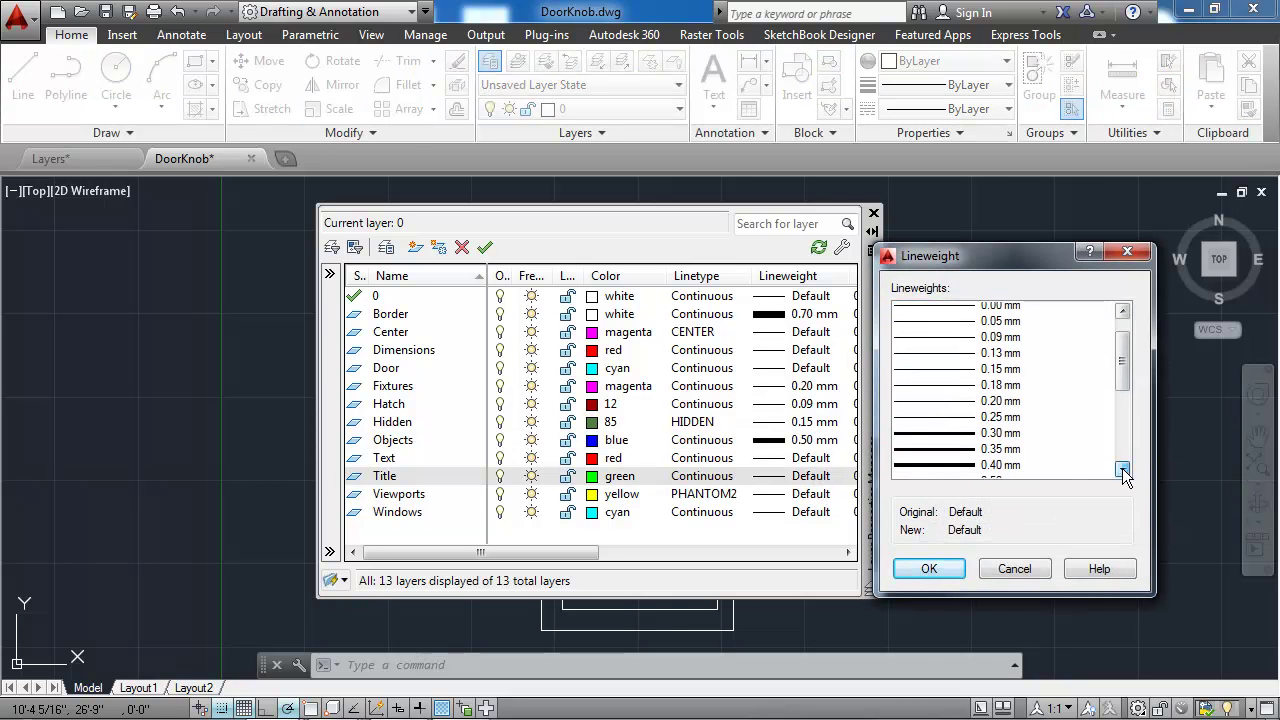
left_click(1122, 469)
left_click(1000, 454)
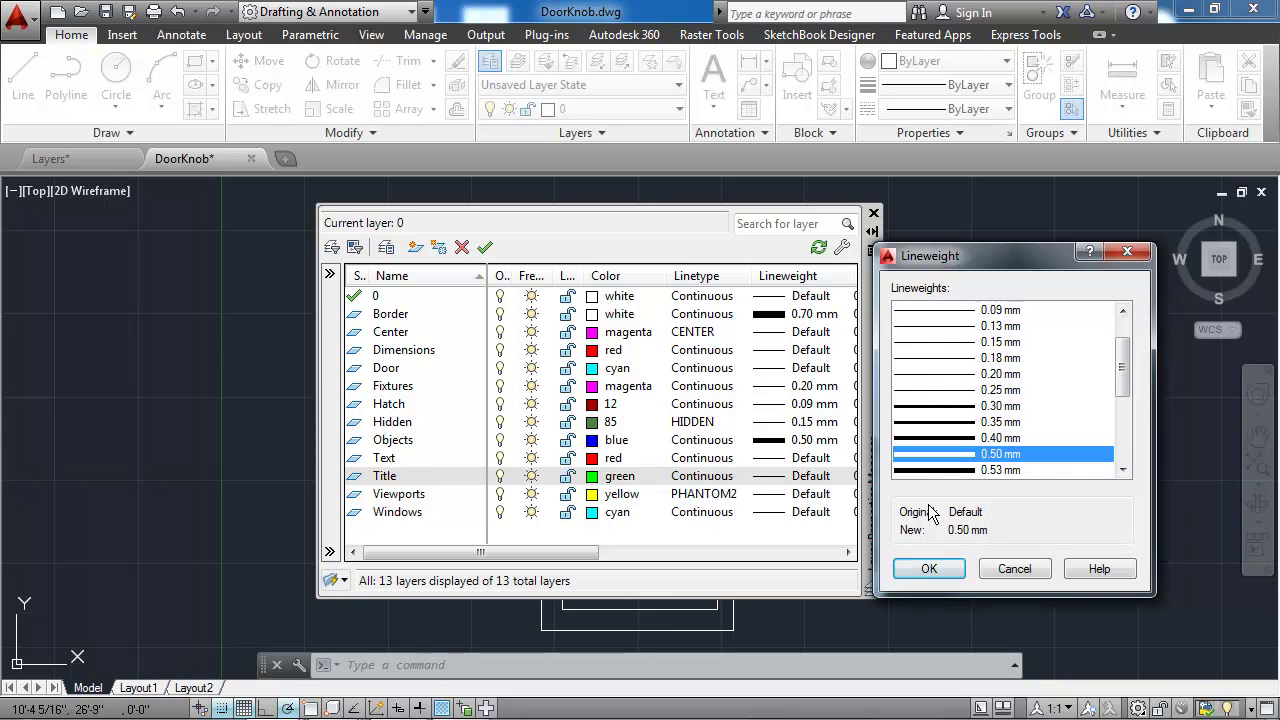
left_click(929, 569)
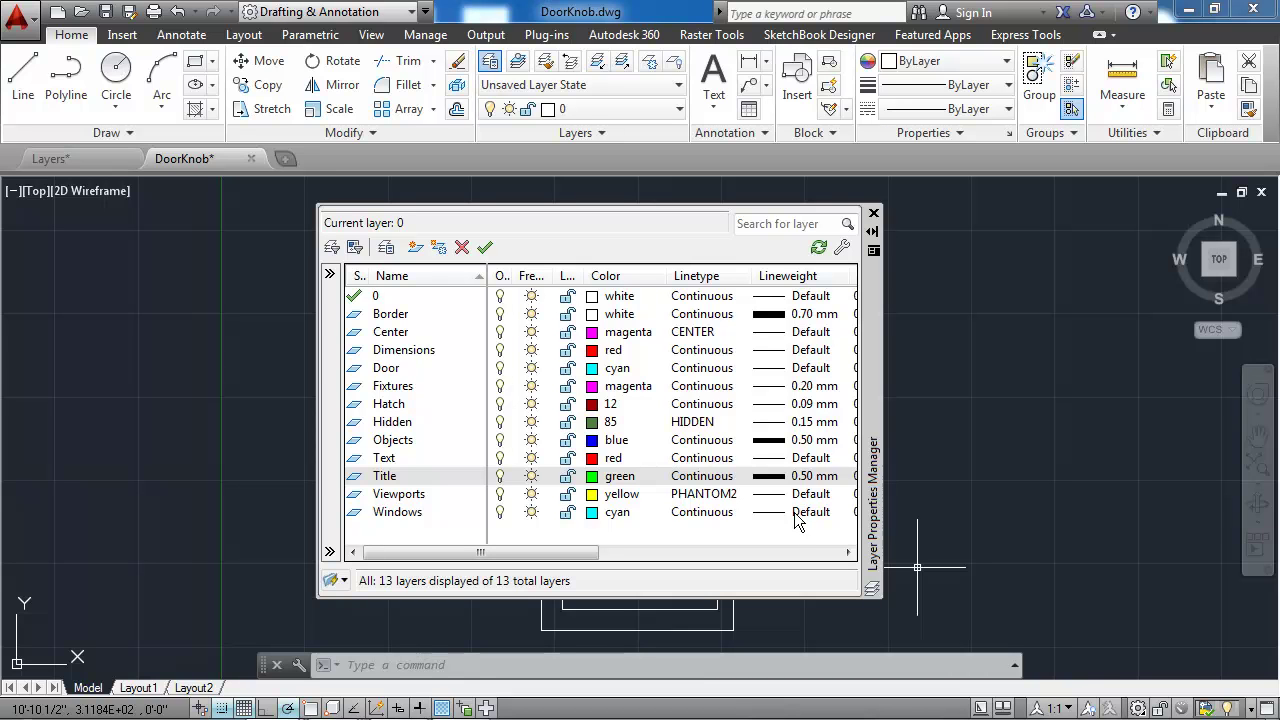
left_click(873, 213)
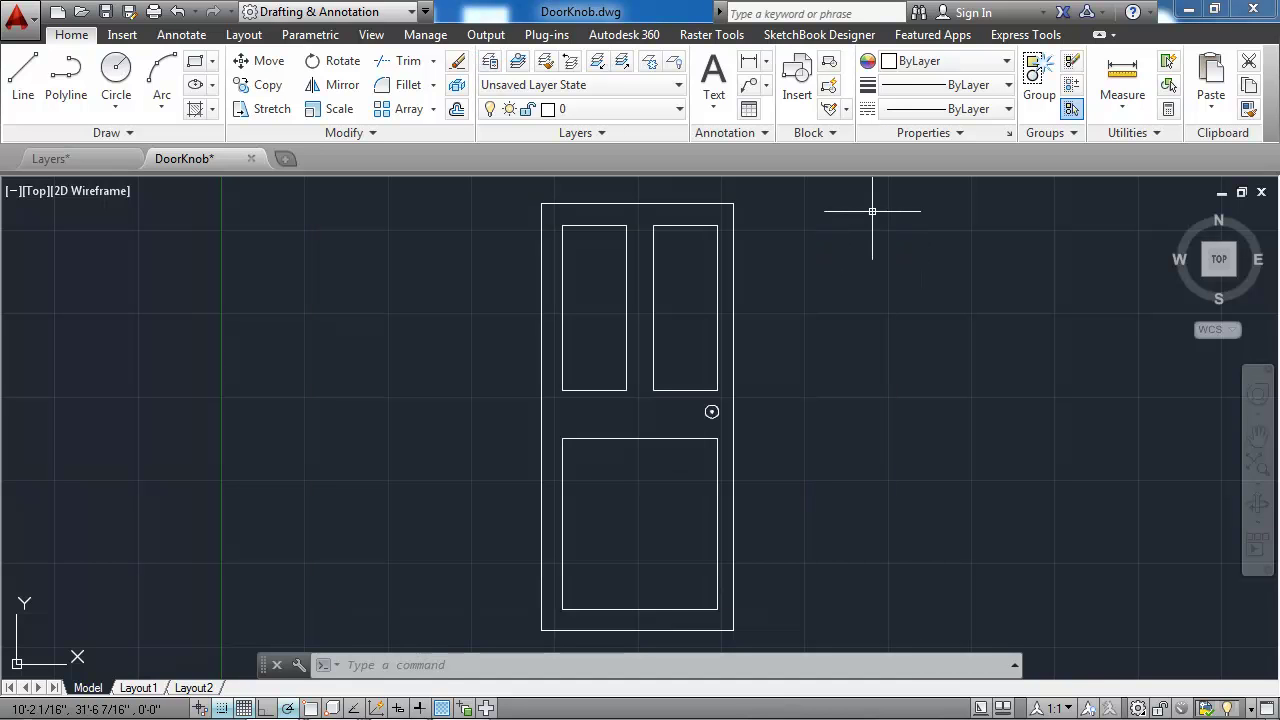
- Make Door the current layer and move the door's outer frame lines and all three panel rectangles onto the Door layer
left_click(639, 111)
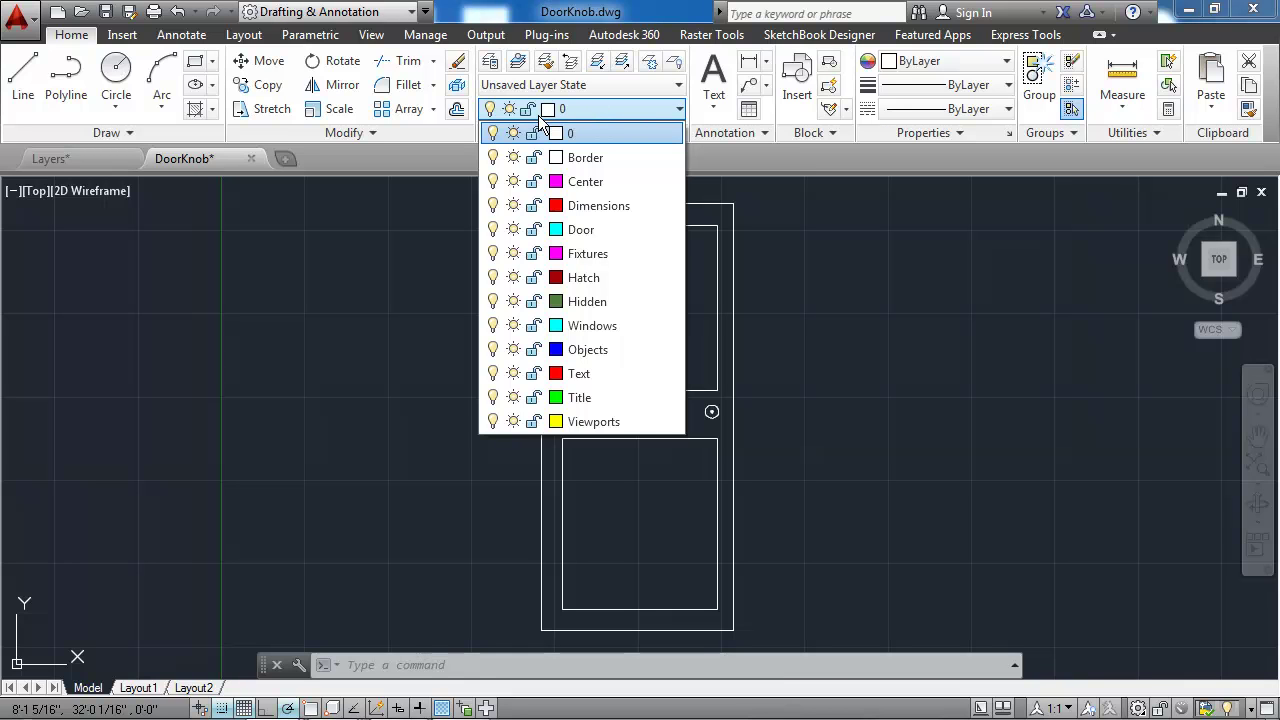
left_click(596, 229)
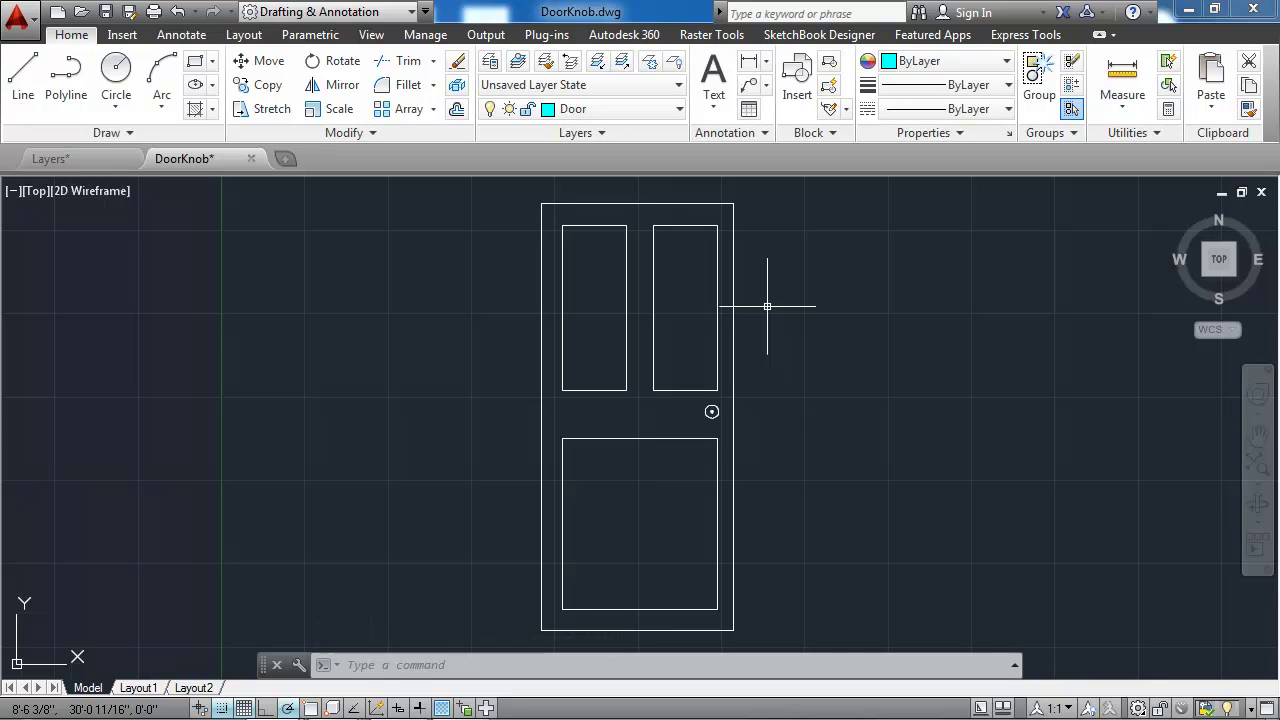
left_click(733, 217)
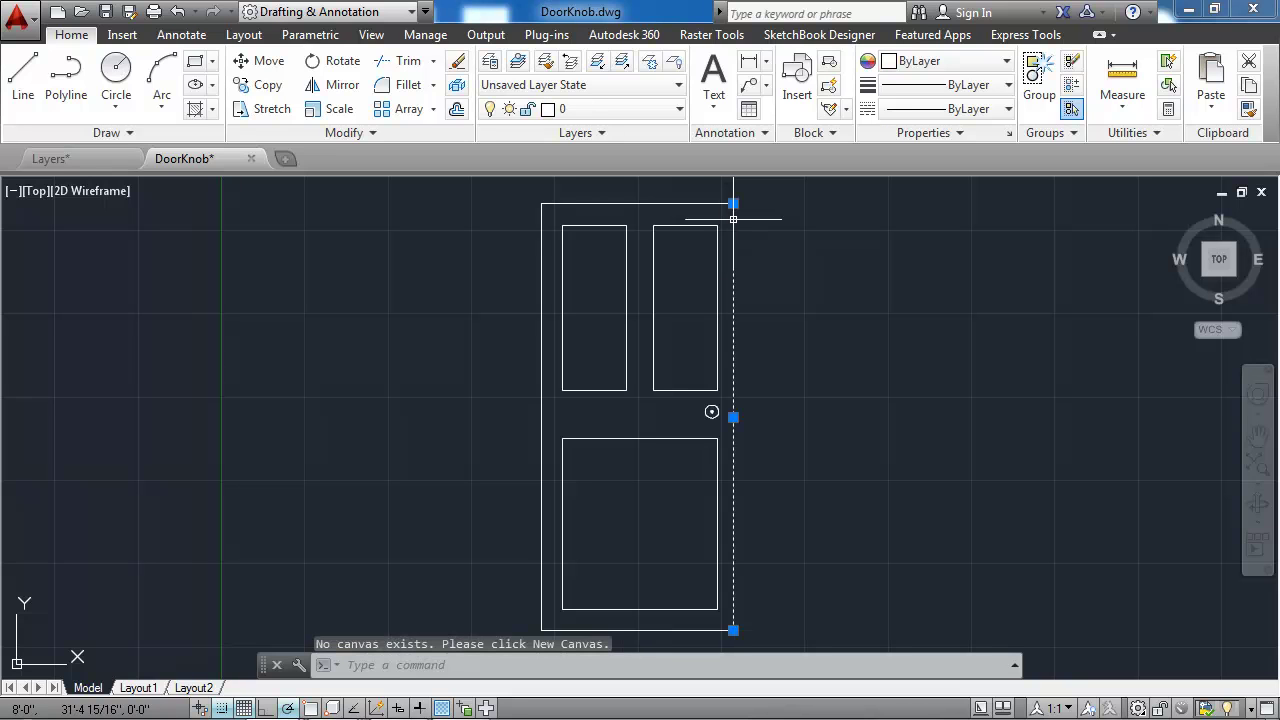
left_click(715, 203)
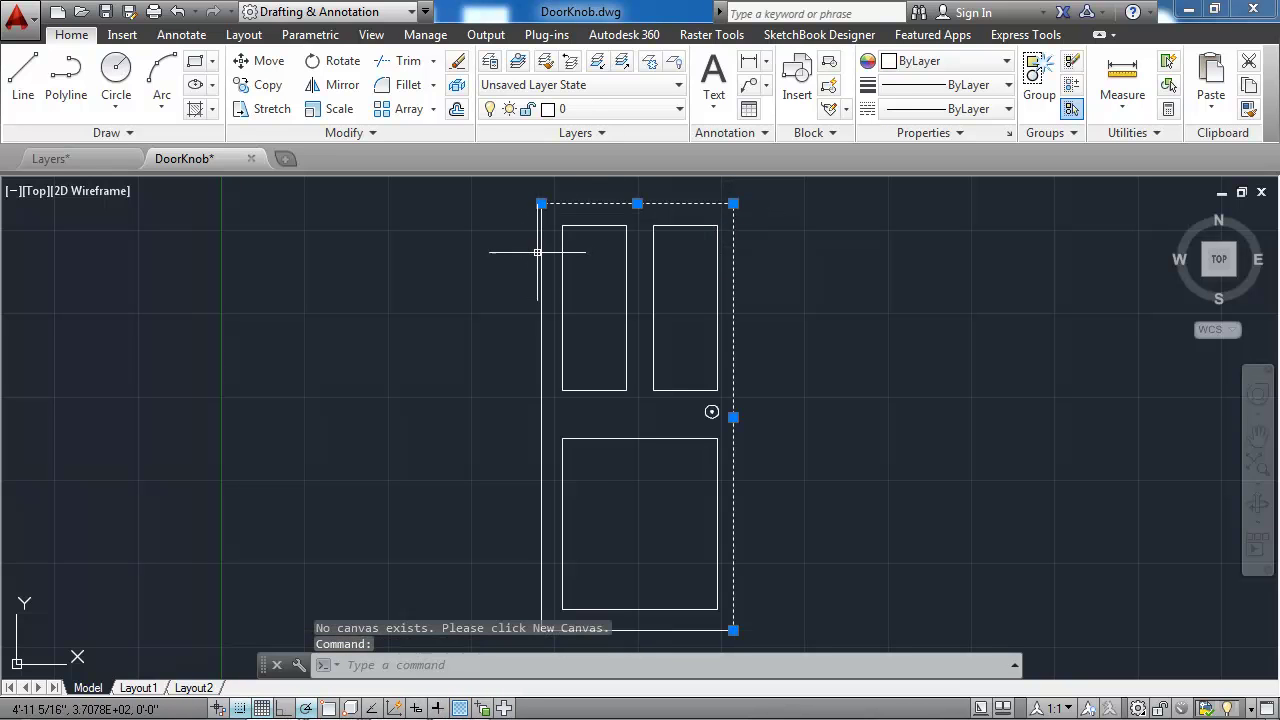
left_click(674, 195)
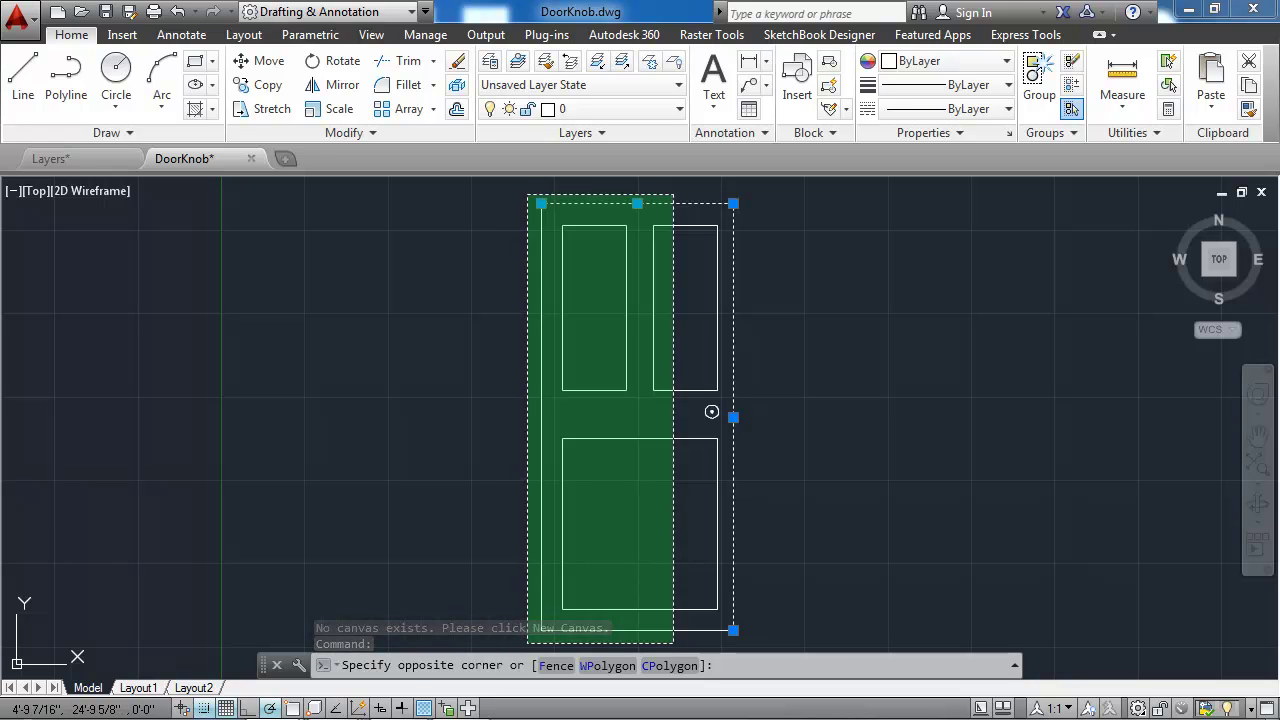
left_click(528, 643)
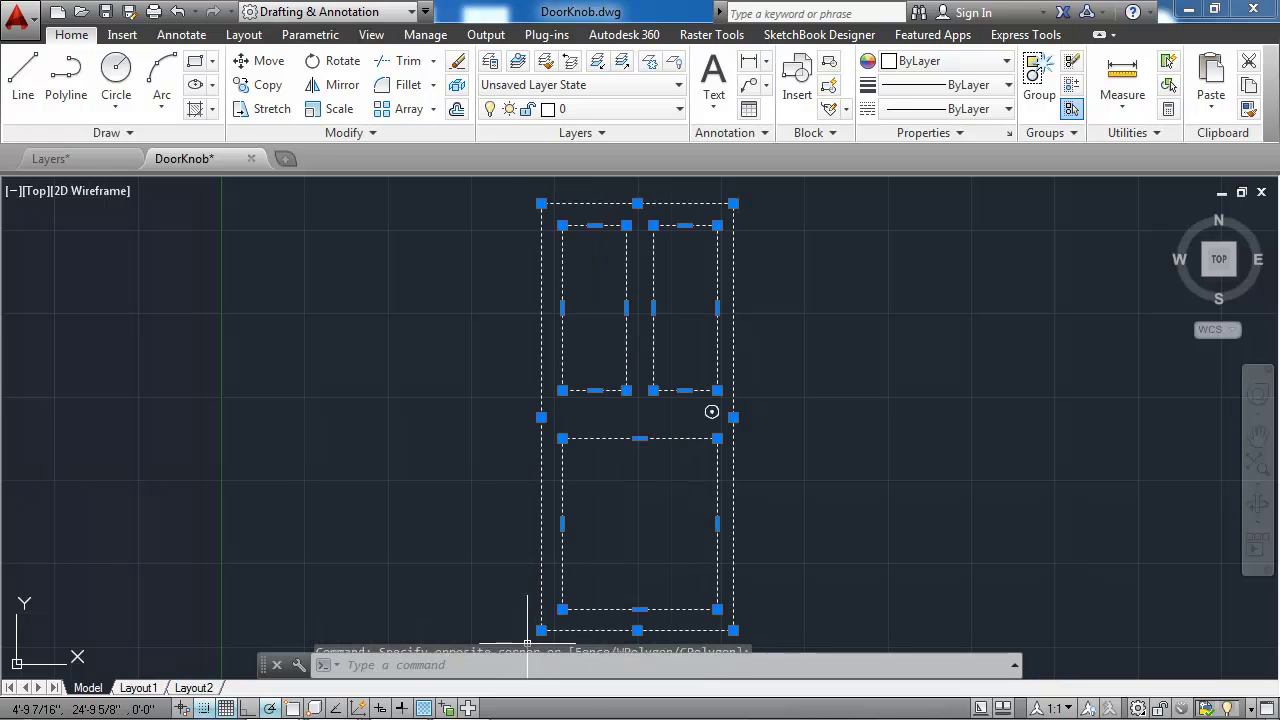
left_click(597, 110)
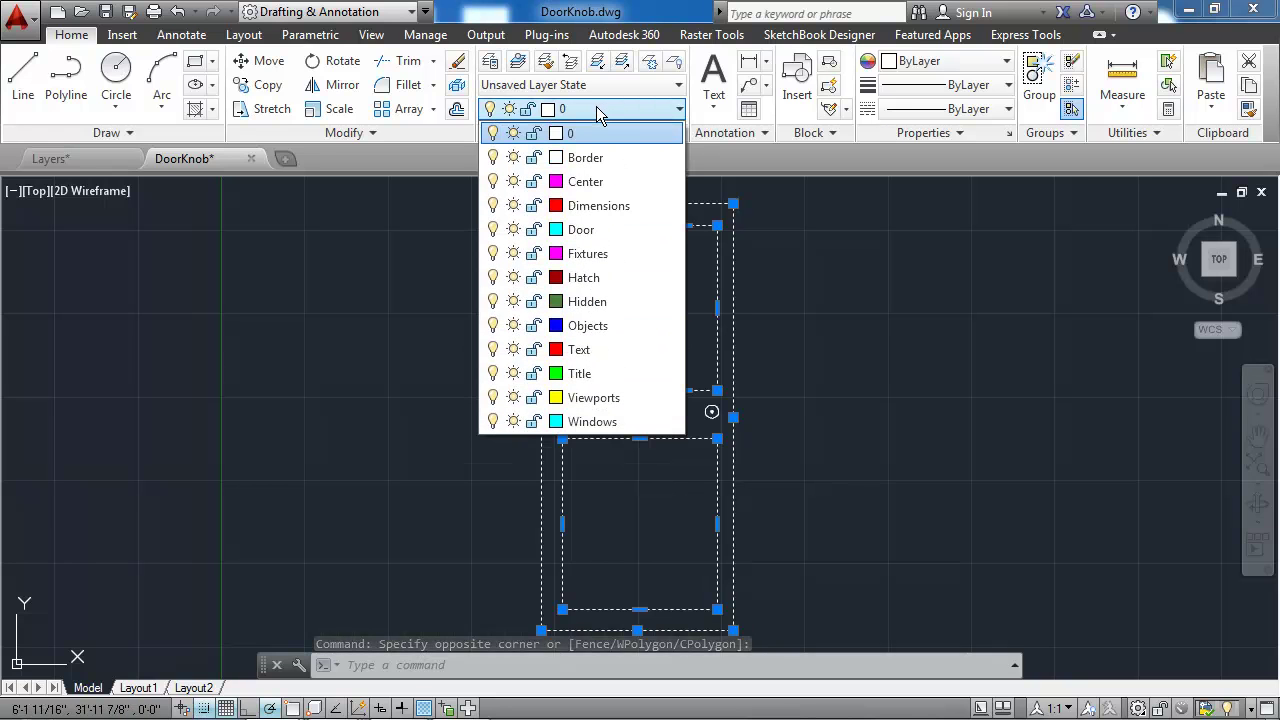
left_click(596, 230)
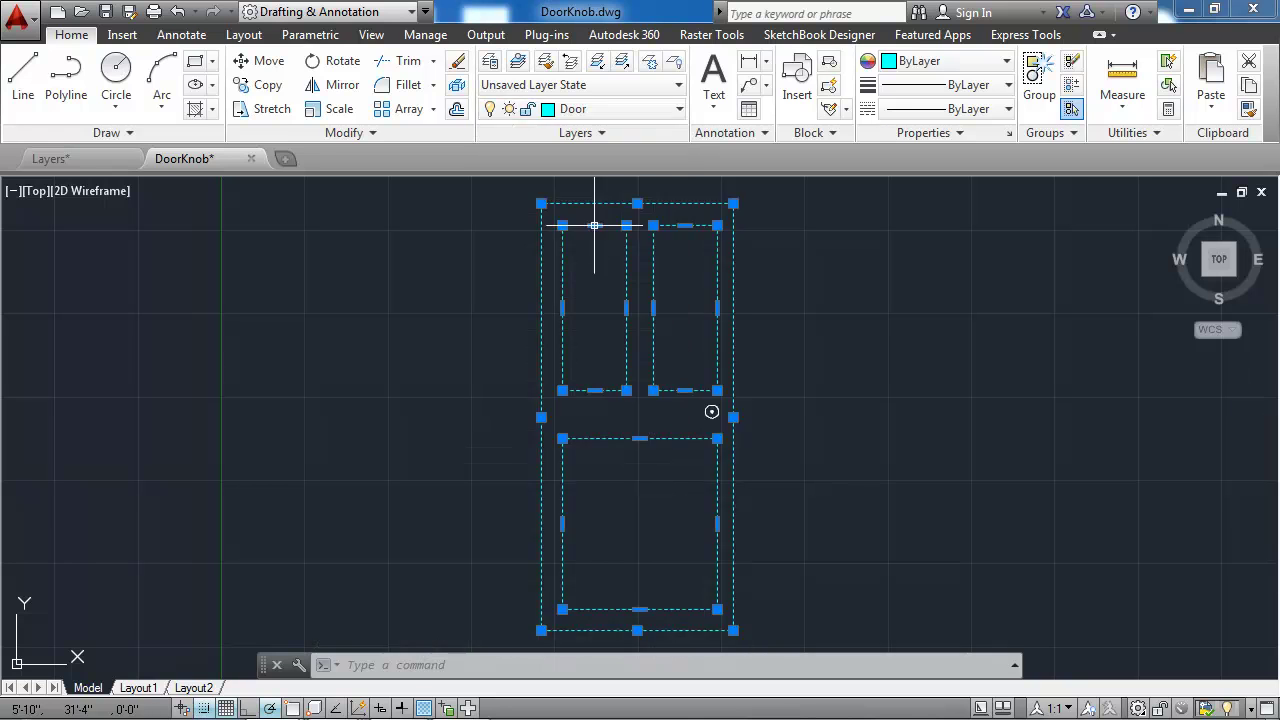
mouse_move(594, 225)
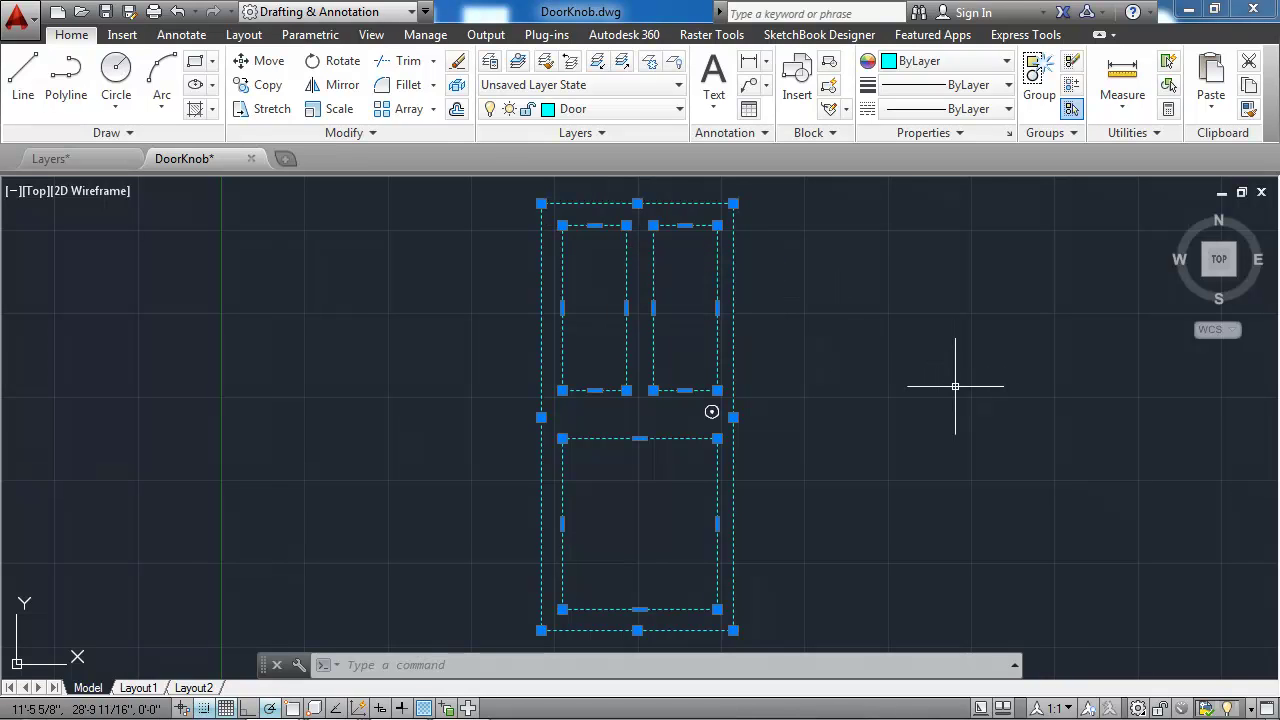
key("Escape")
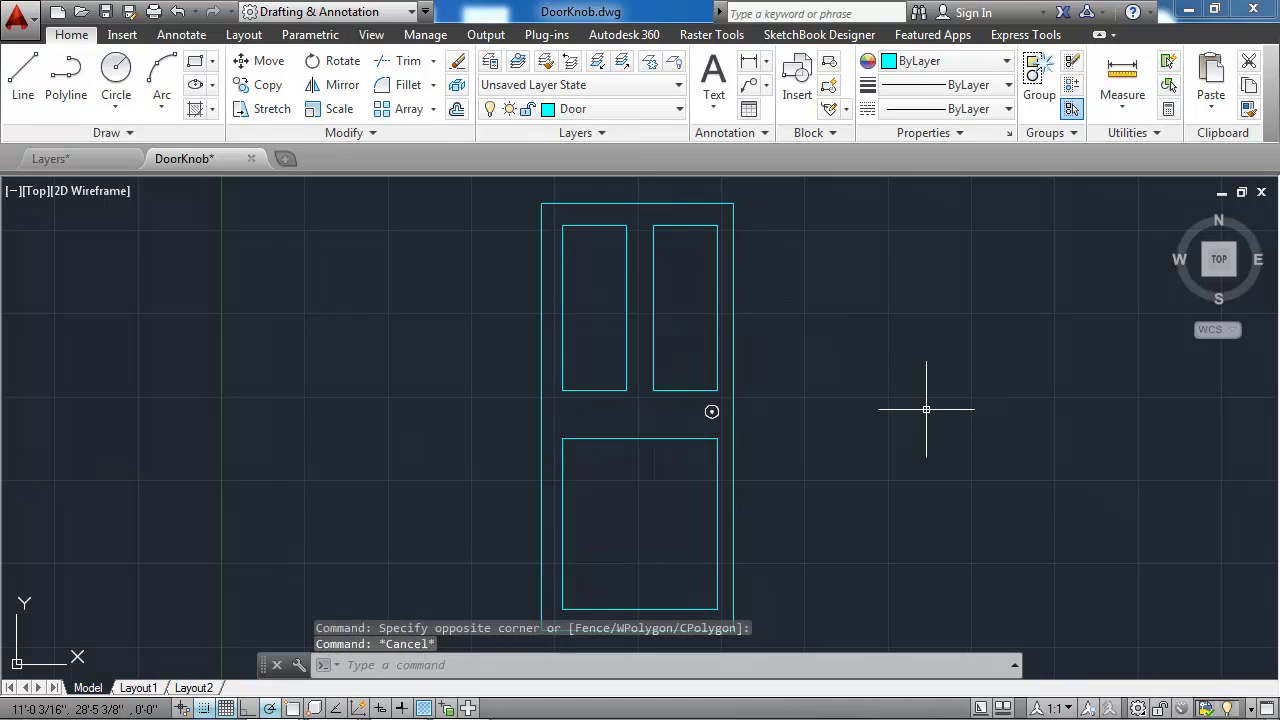
- Move the doorknob circles onto the Fixtures layer and clear the selection
left_click(724, 419)
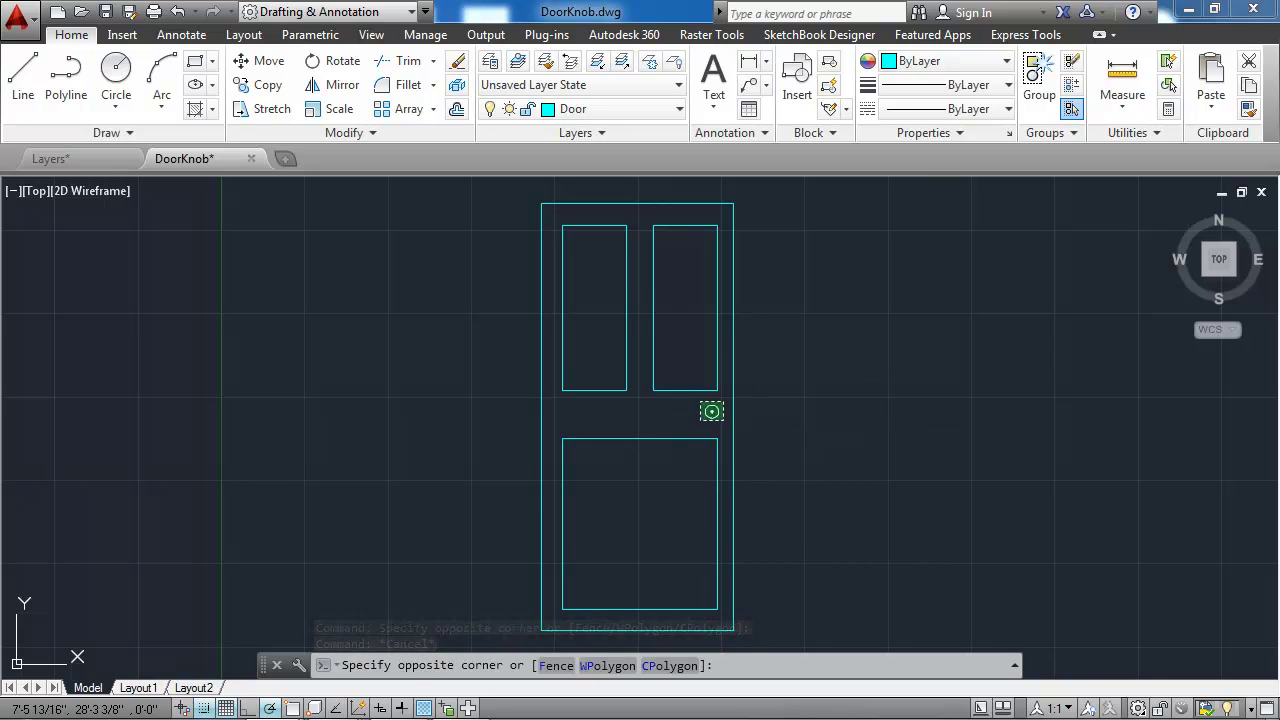
left_click(692, 425)
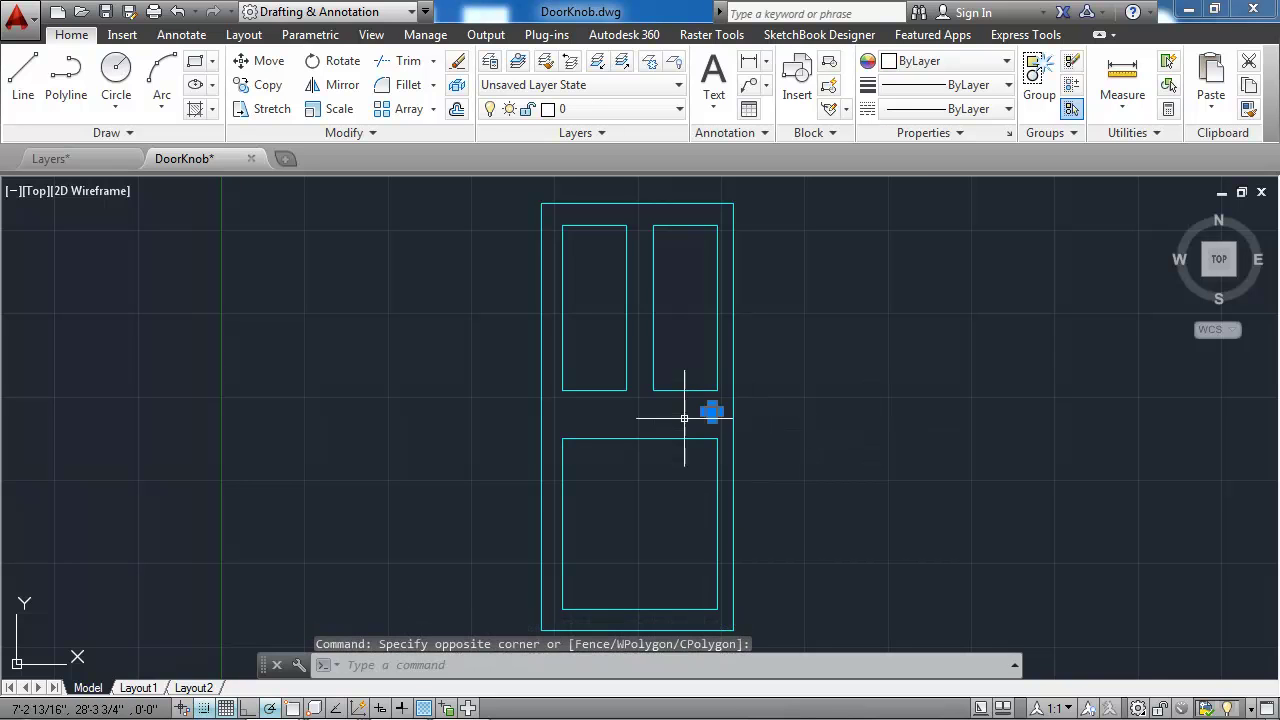
left_click(596, 108)
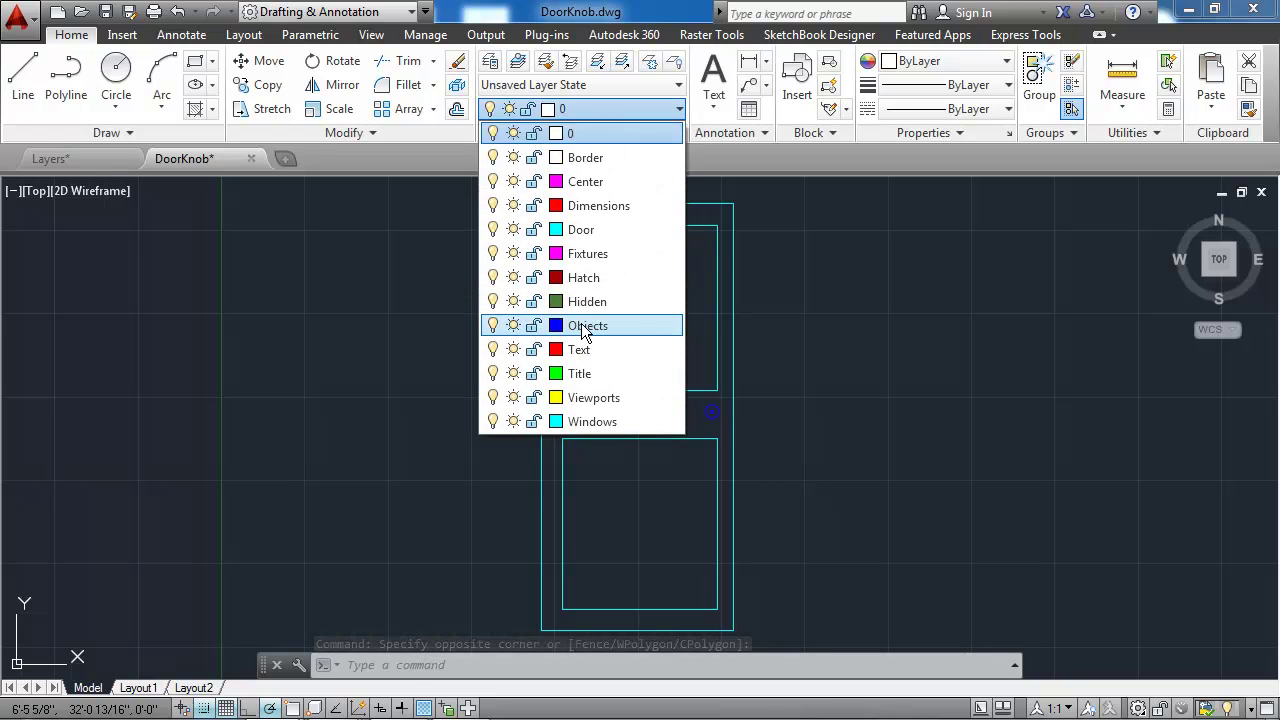
left_click(578, 255)
left_click(578, 257)
key("Escape")
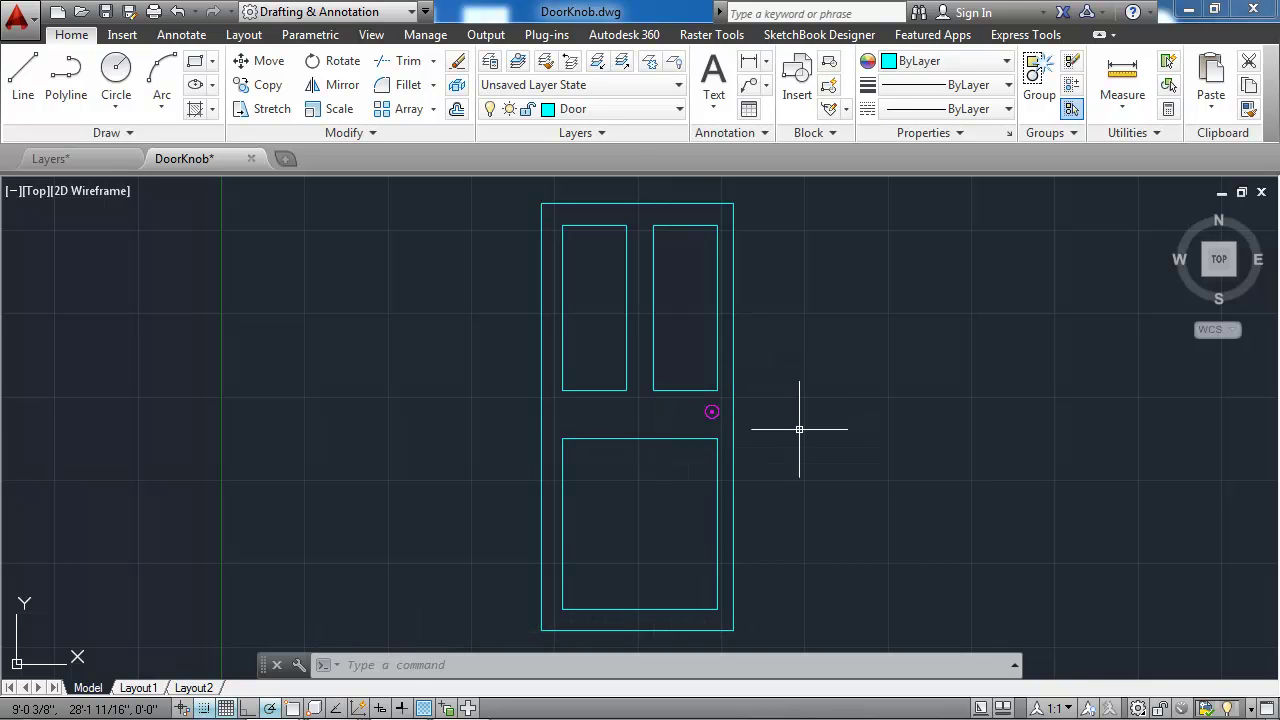
- Make Center the current layer and draw a vertical line to the left of the door, nearly as long as the door's height
left_click(523, 111)
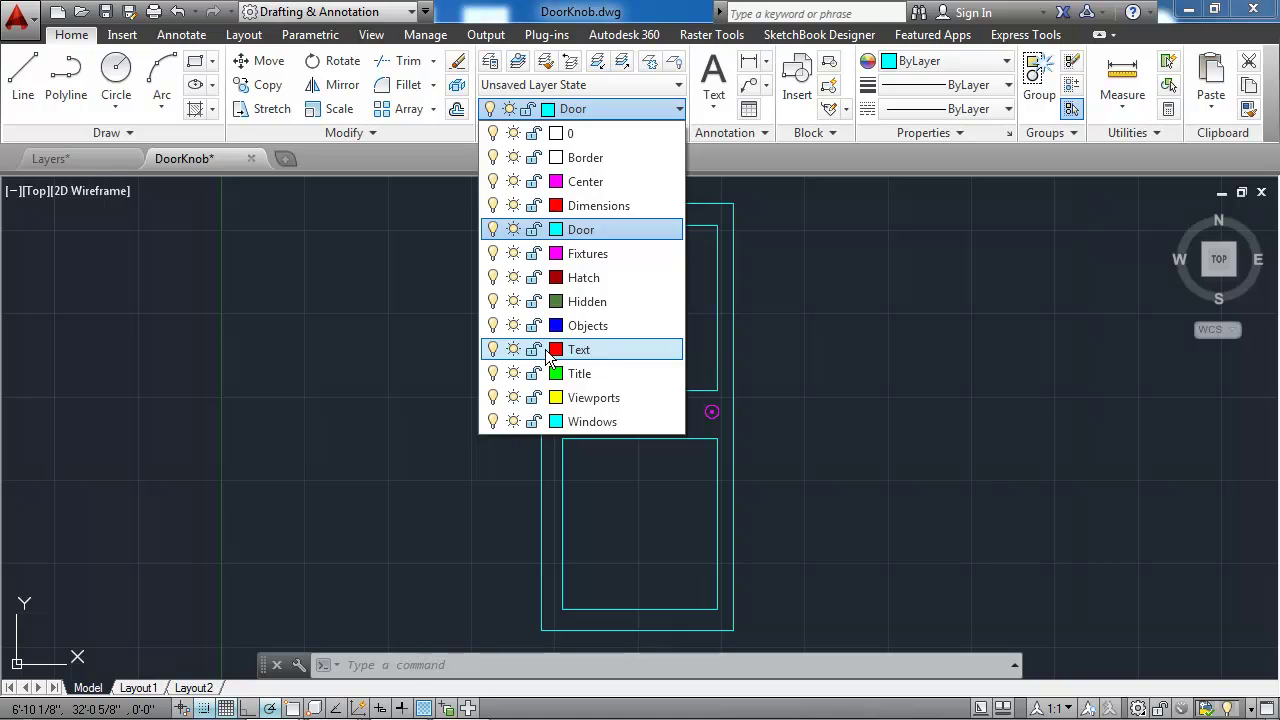
left_click(593, 184)
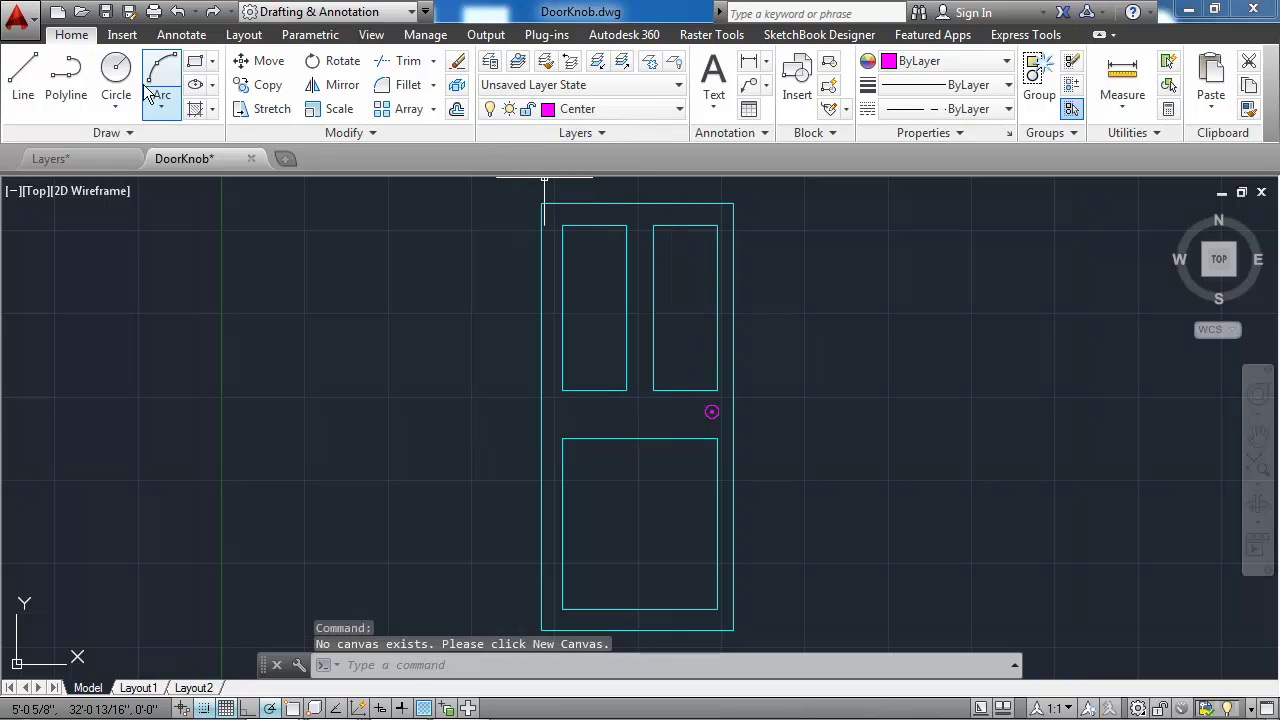
left_click(31, 62)
left_click(281, 218)
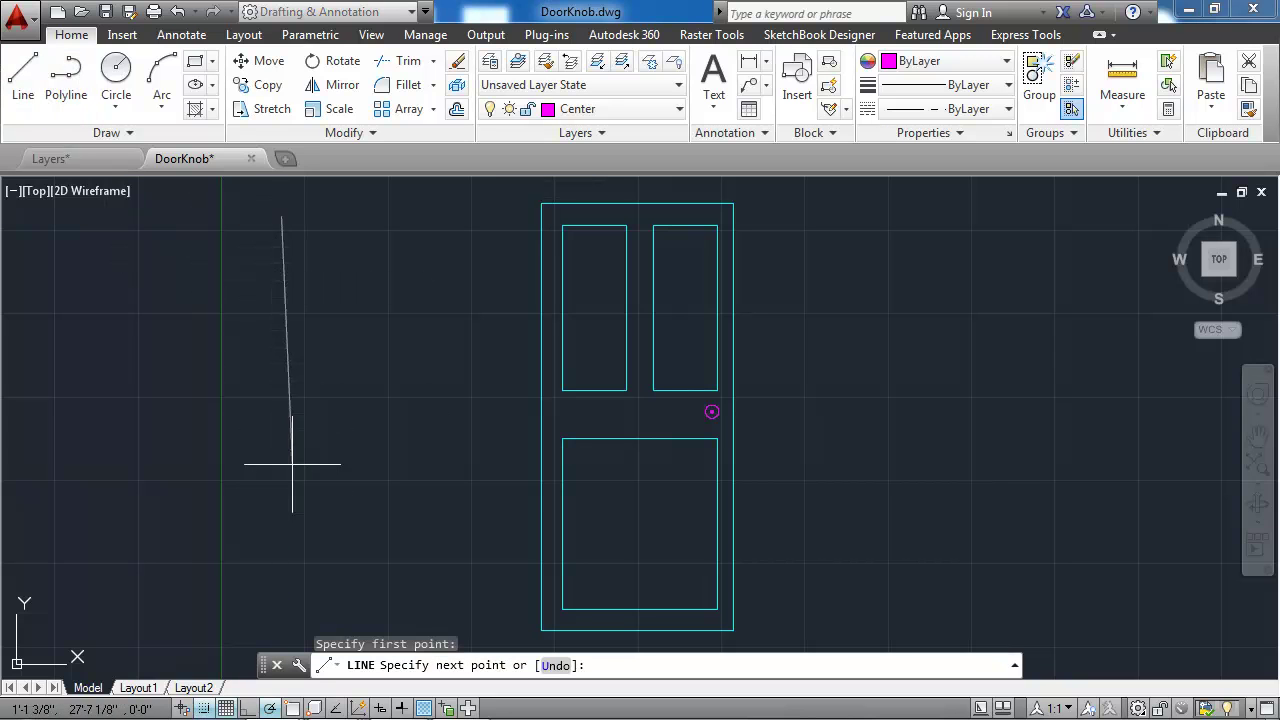
left_click(281, 612)
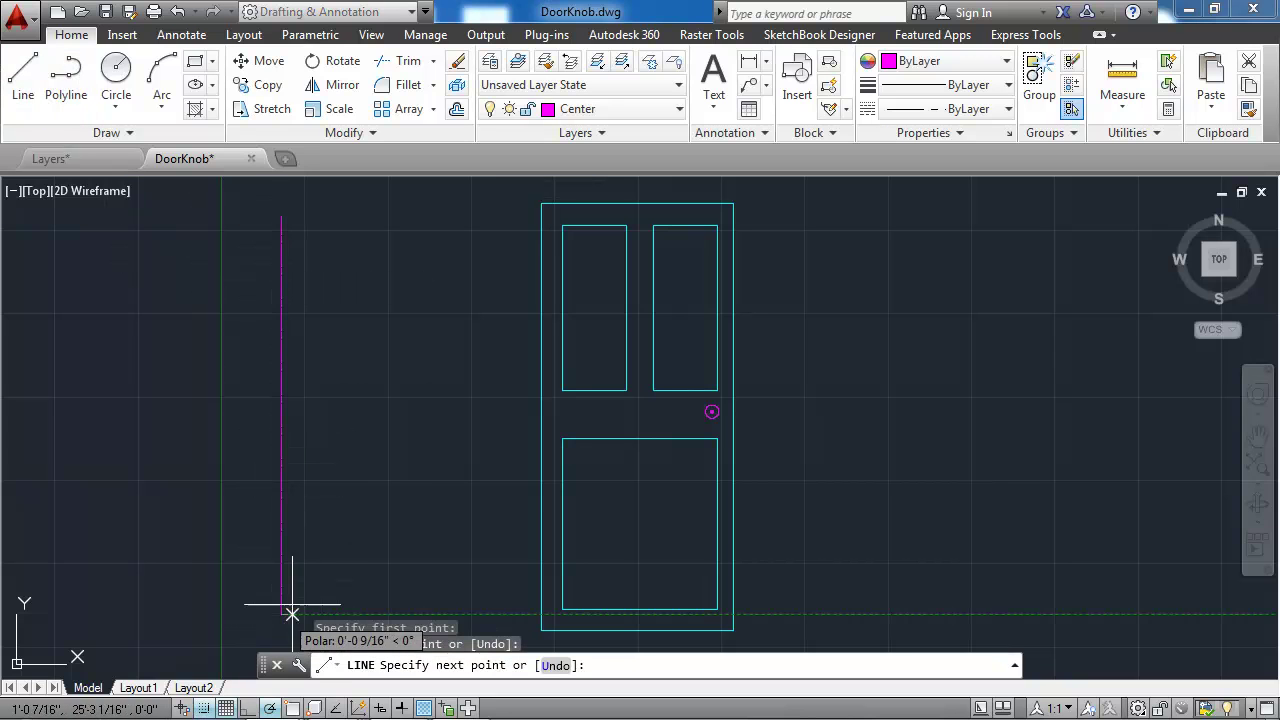
key("Return")
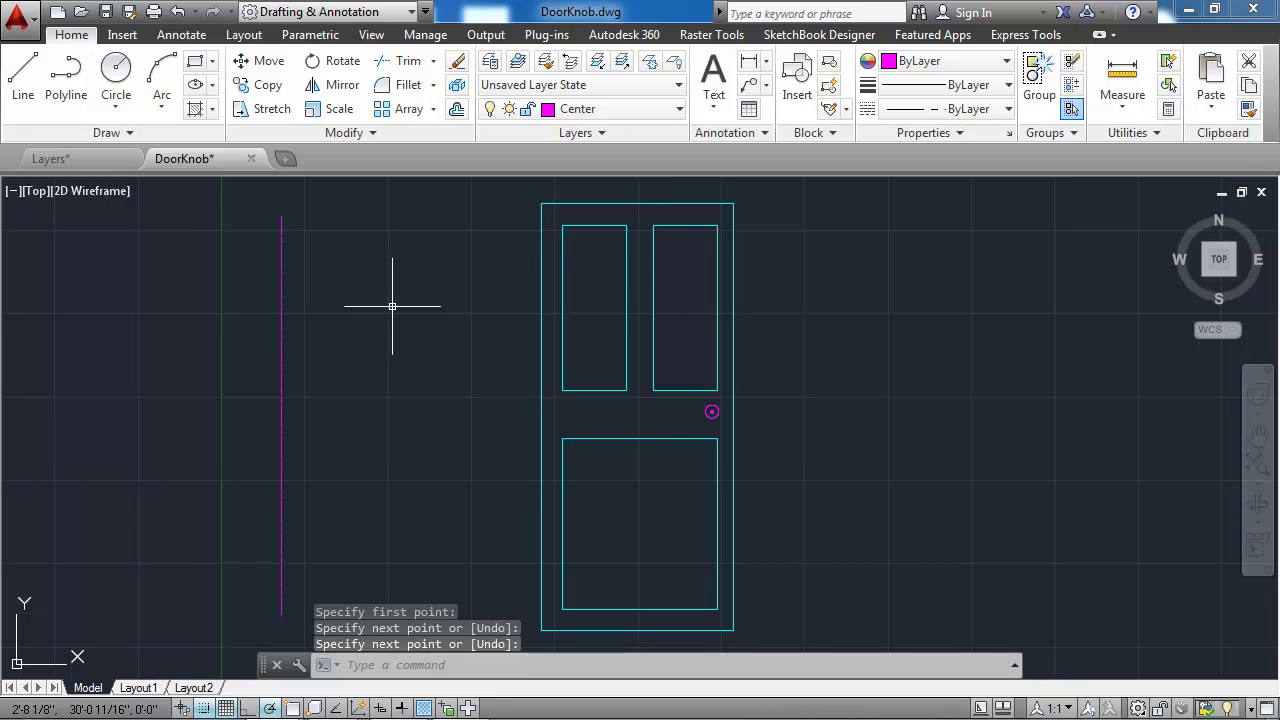
scroll(284, 366, "up", 2)
scroll(284, 366, "up", 4)
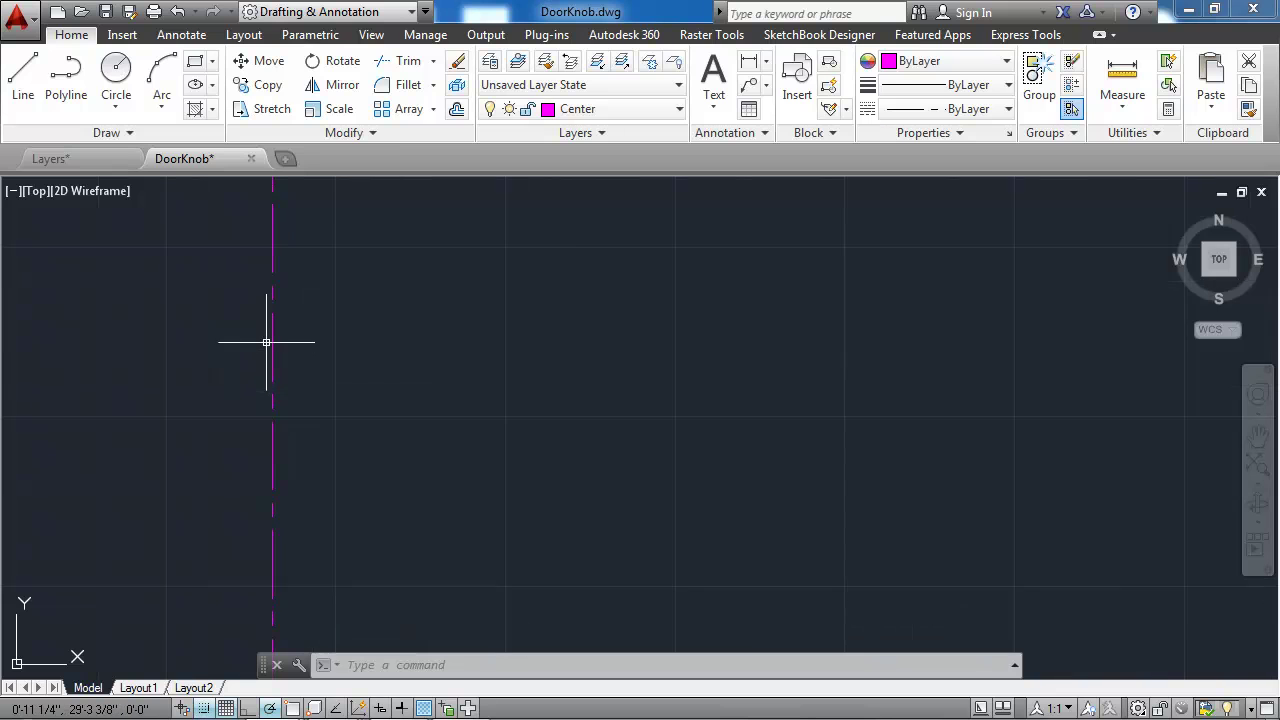
scroll(266, 345, "up", 3)
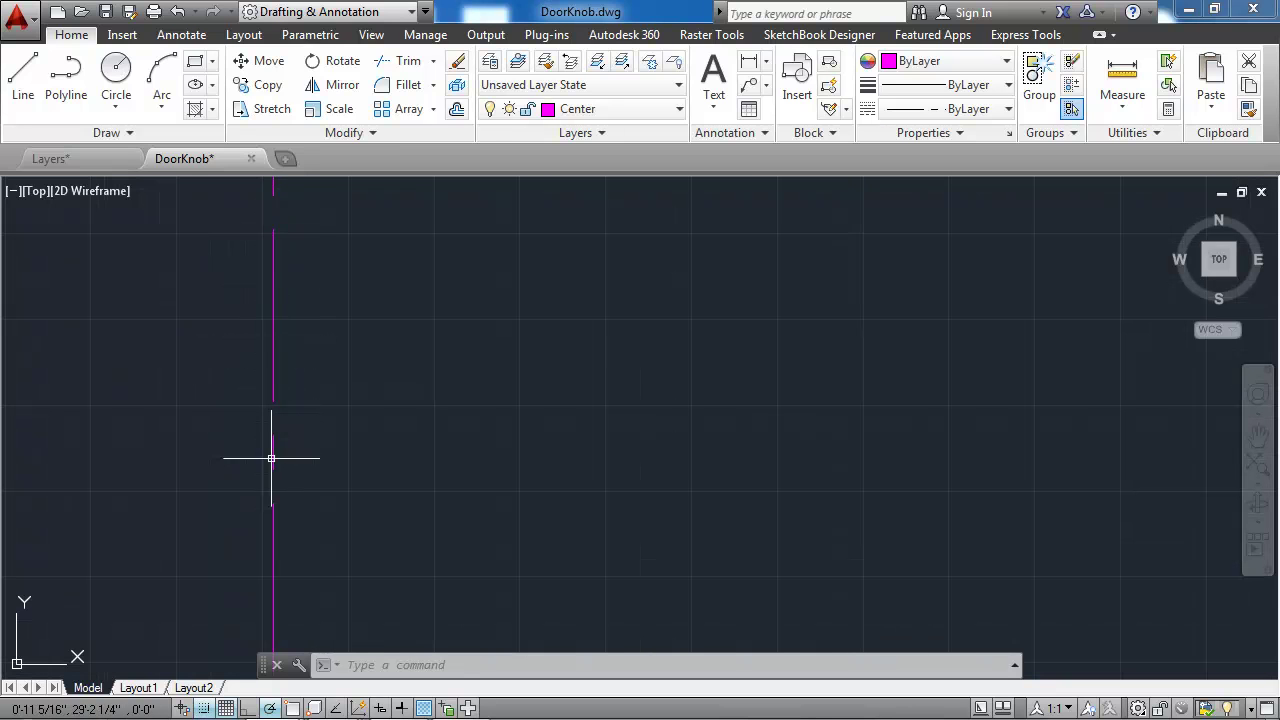
- Make Viewports the current layer and draw a vertical line between the magenta center line and the door, about as long as the center line
scroll(325, 405, "down", 2)
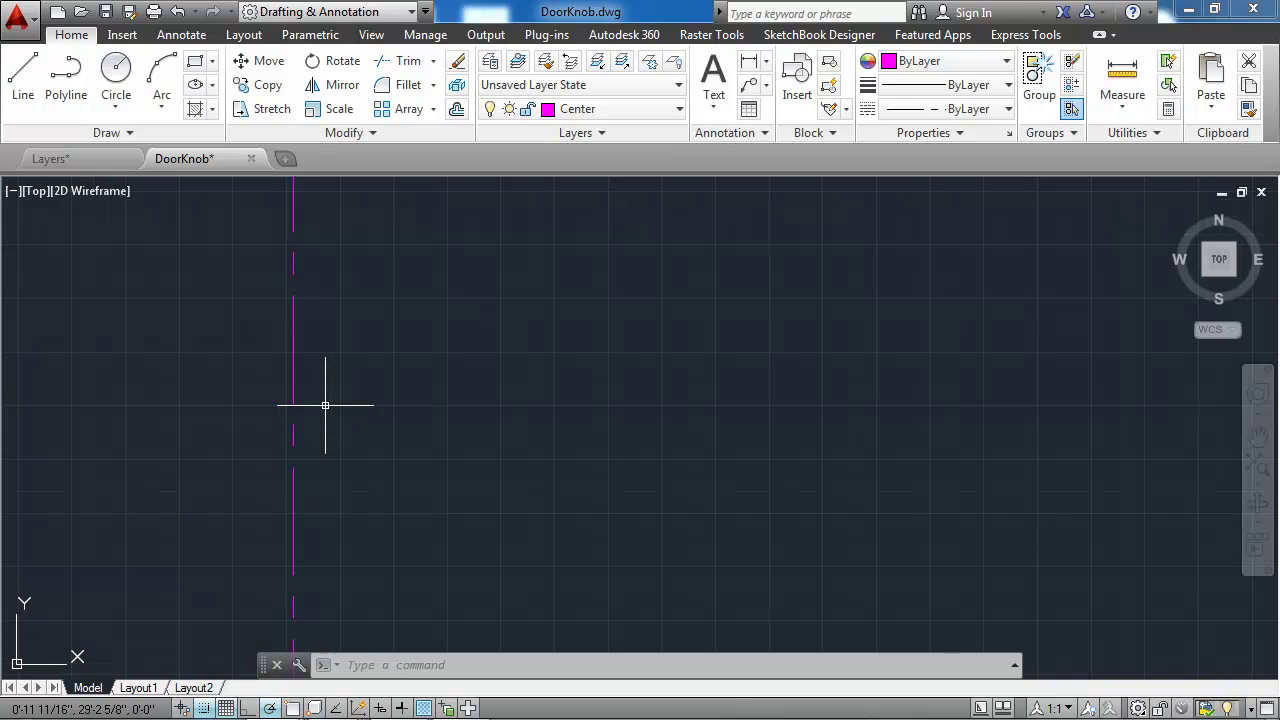
scroll(591, 403, "down", 5)
scroll(702, 430, "down", 3)
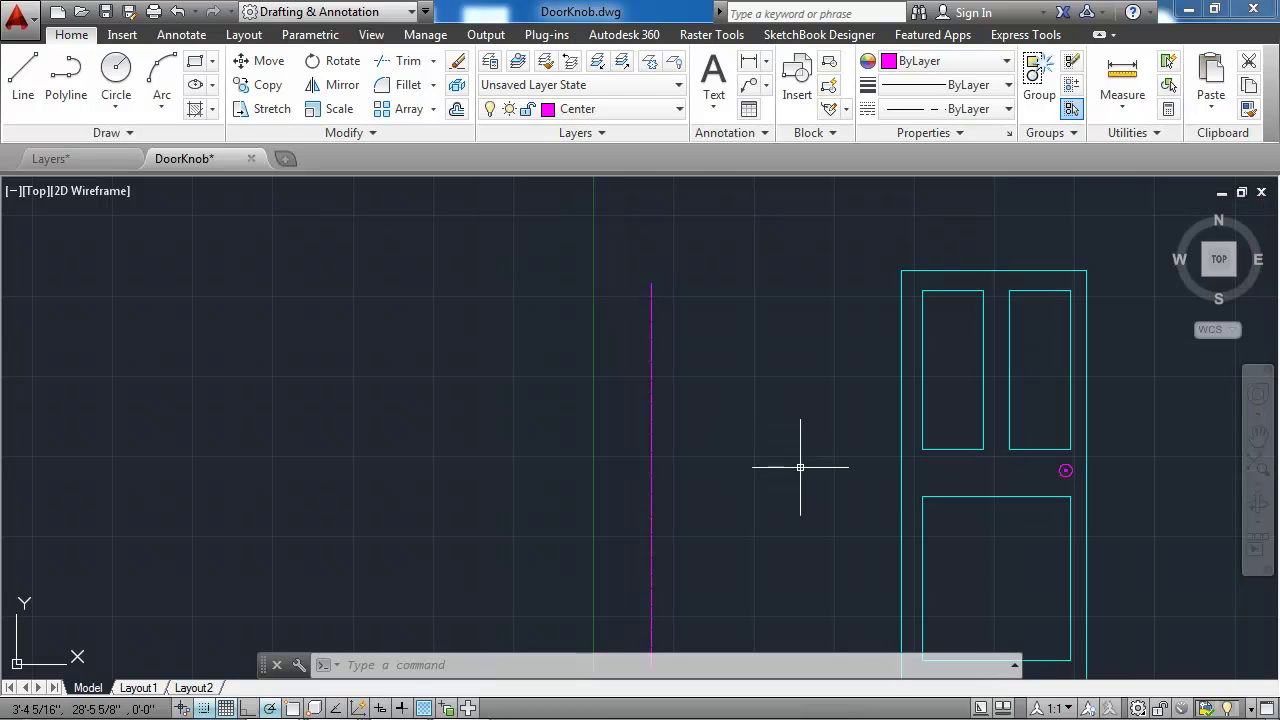
mouse_move(806, 466)
middle_mouse_down()
mouse_move(677, 449)
mouse_move(630, 410)
mouse_move(654, 383)
middle_mouse_up()
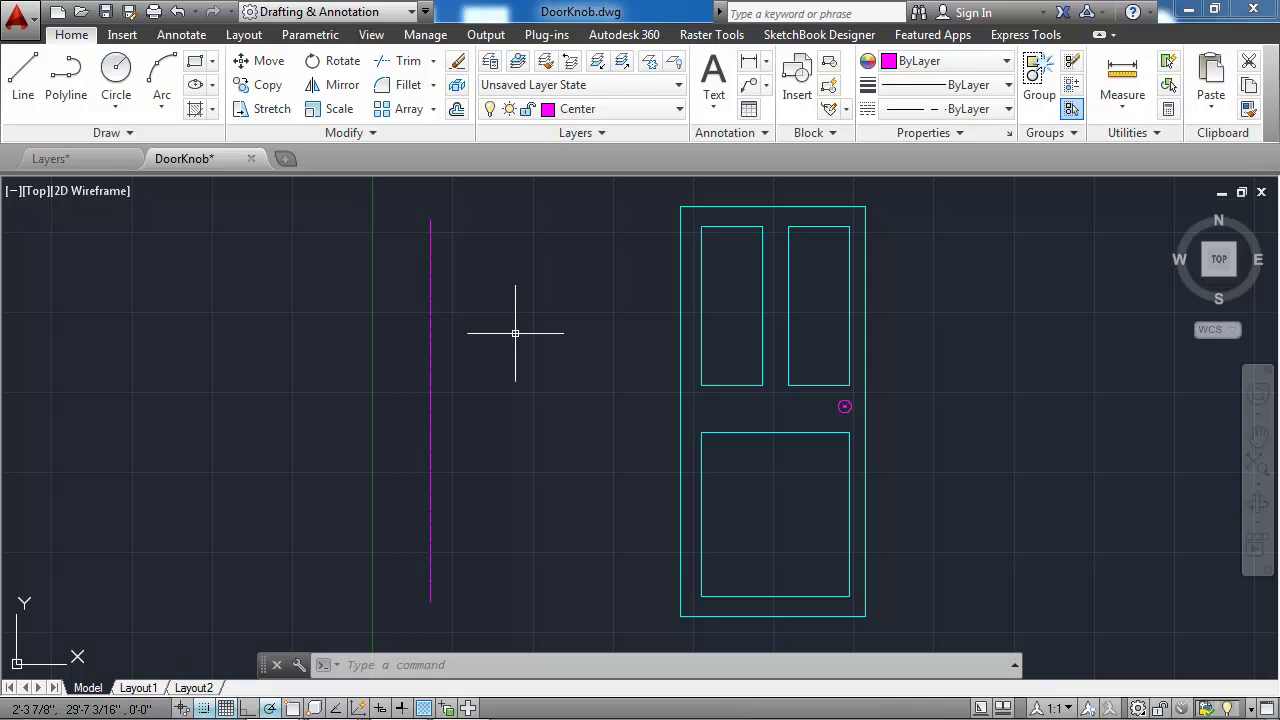
left_click(577, 112)
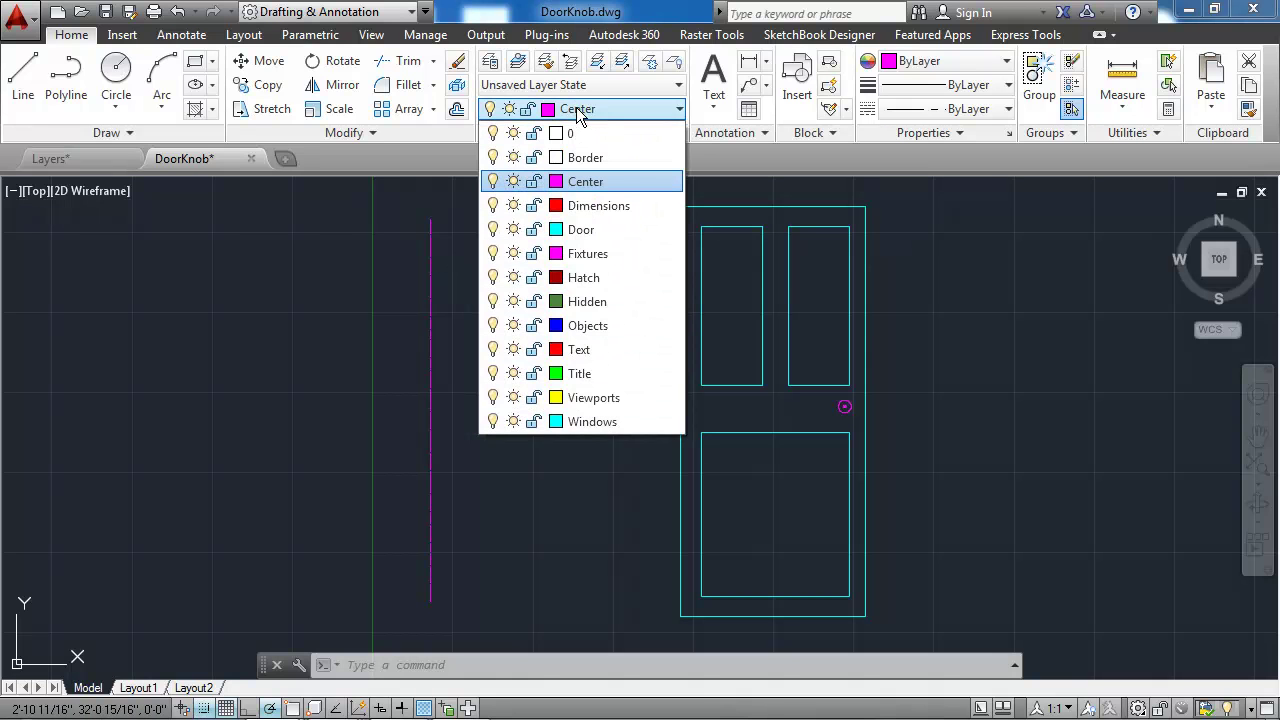
left_click(608, 401)
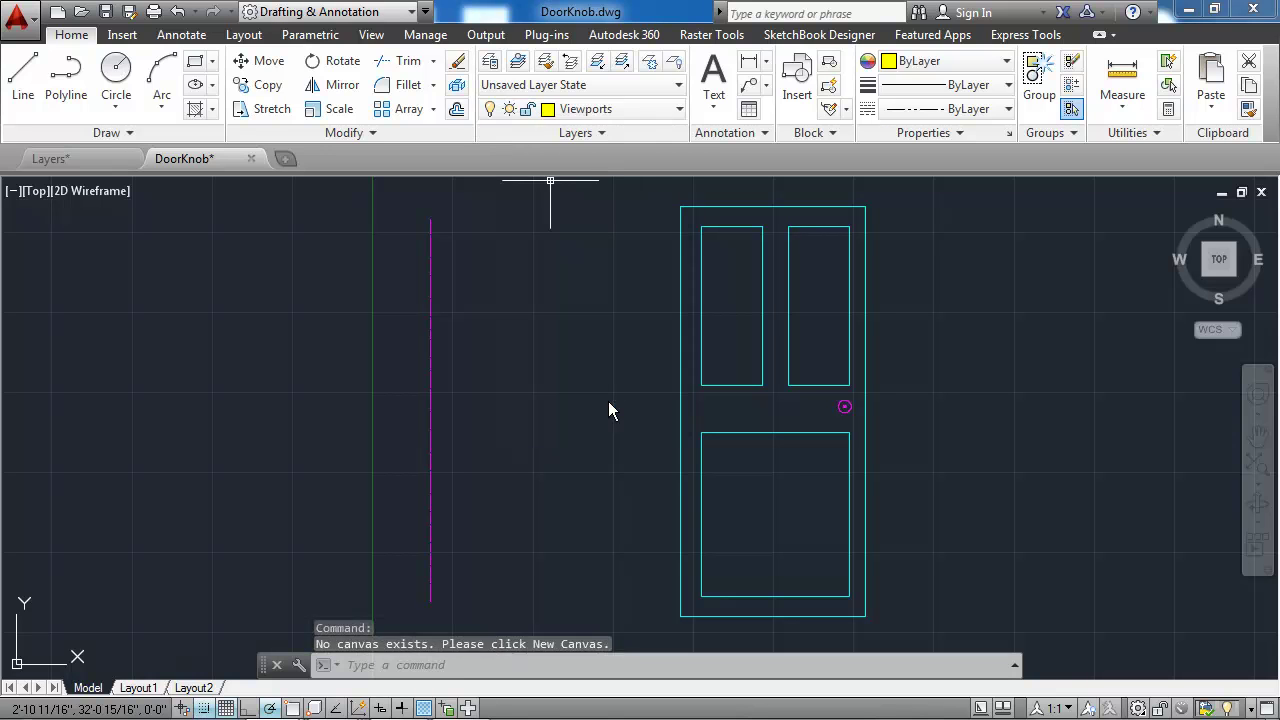
left_click(36, 78)
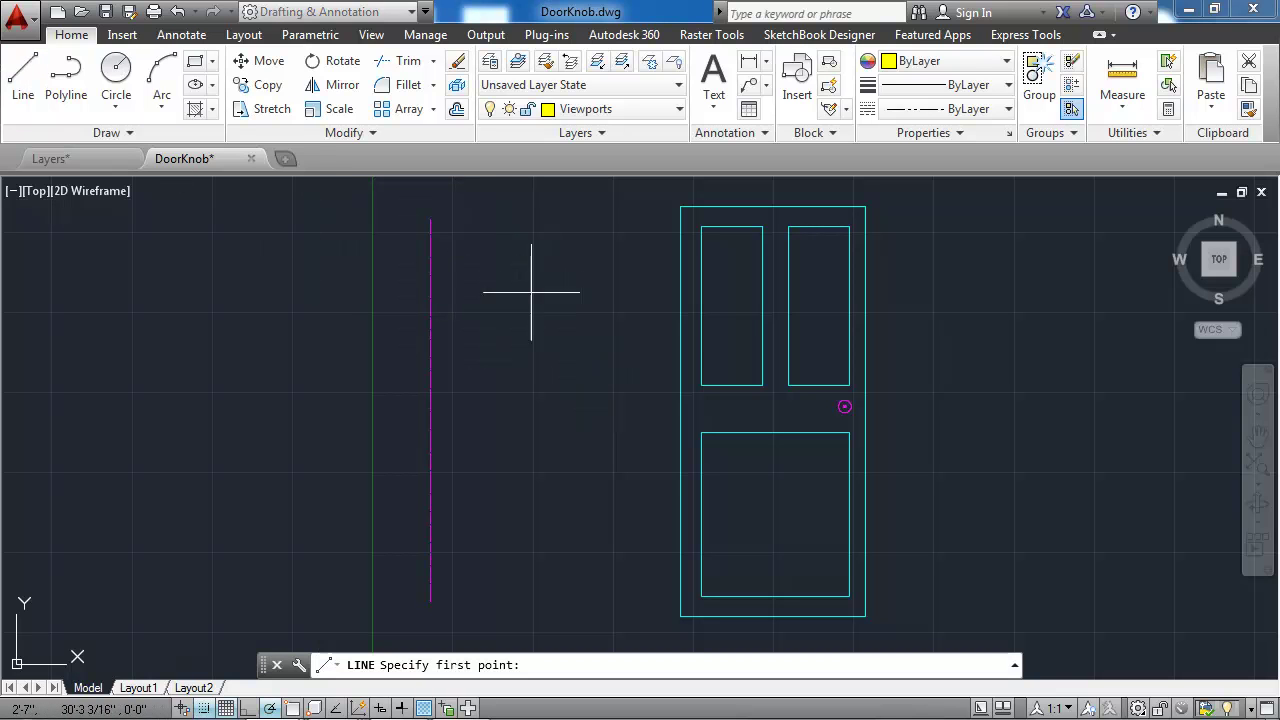
left_click(511, 234)
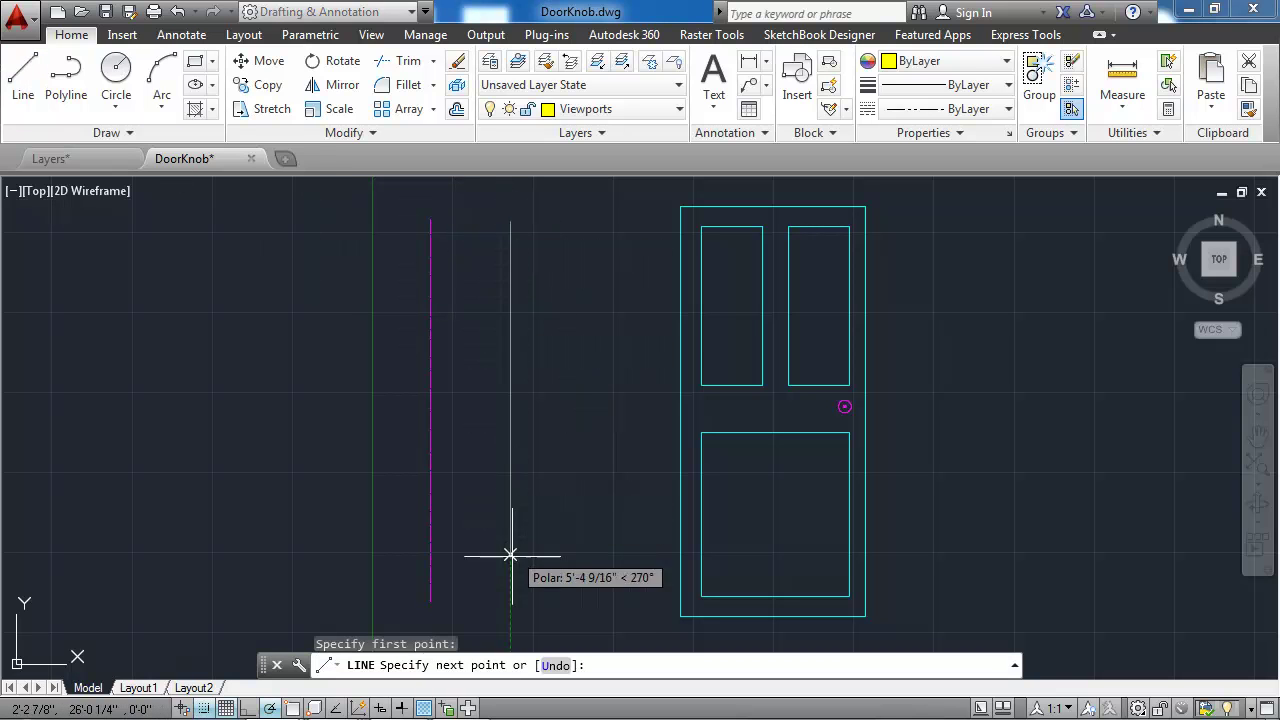
left_click(511, 603)
key("Return")
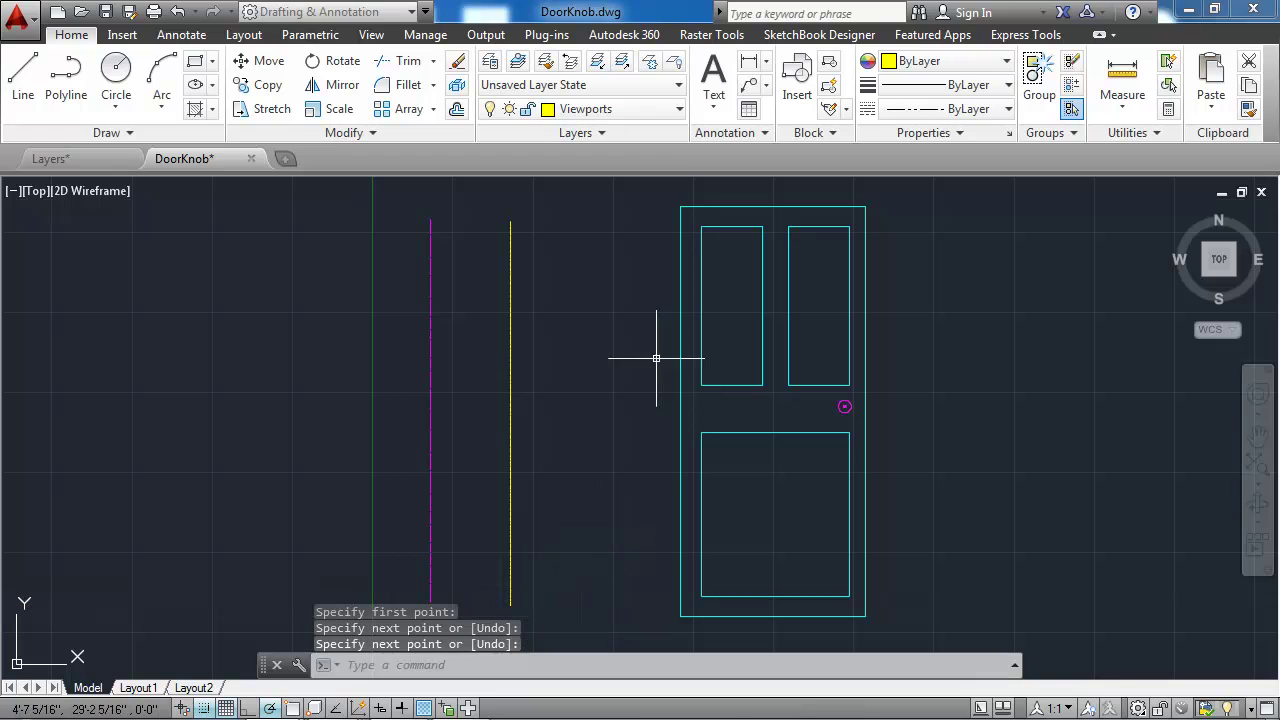
- Make Hidden the current layer and draw a vertical line of similar length between the yellow line and the door
left_click(617, 108)
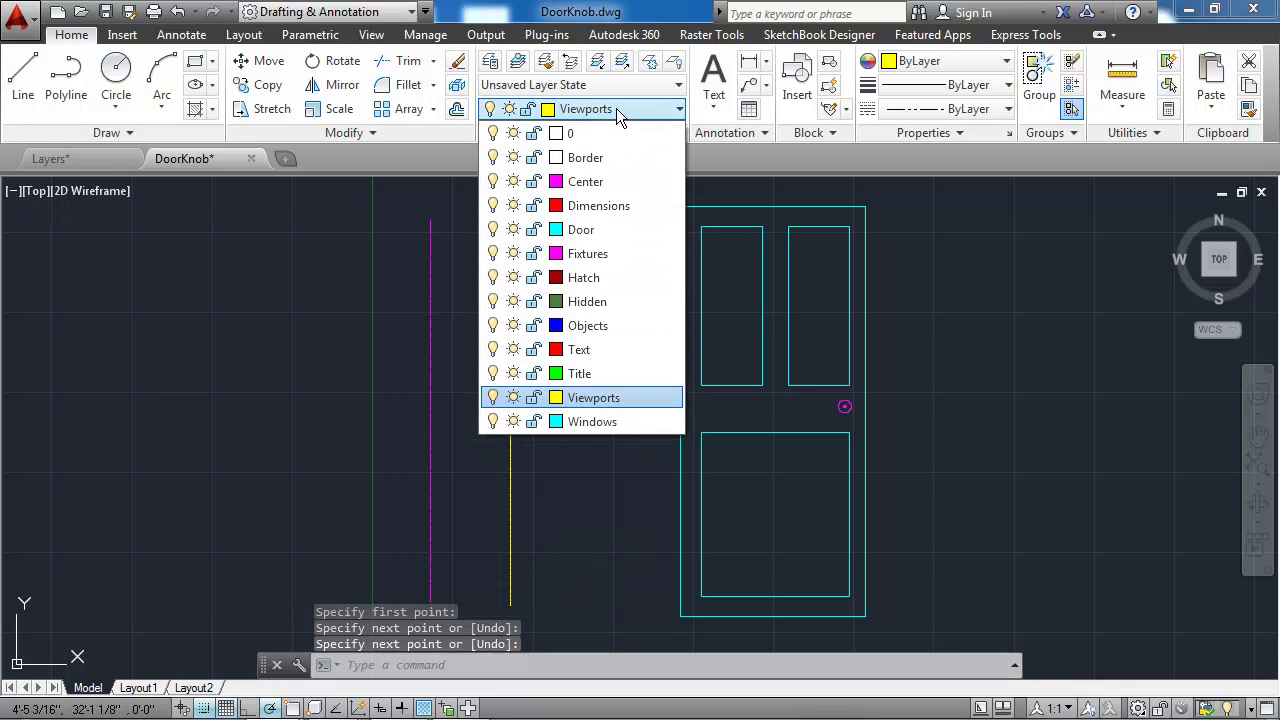
left_click(602, 301)
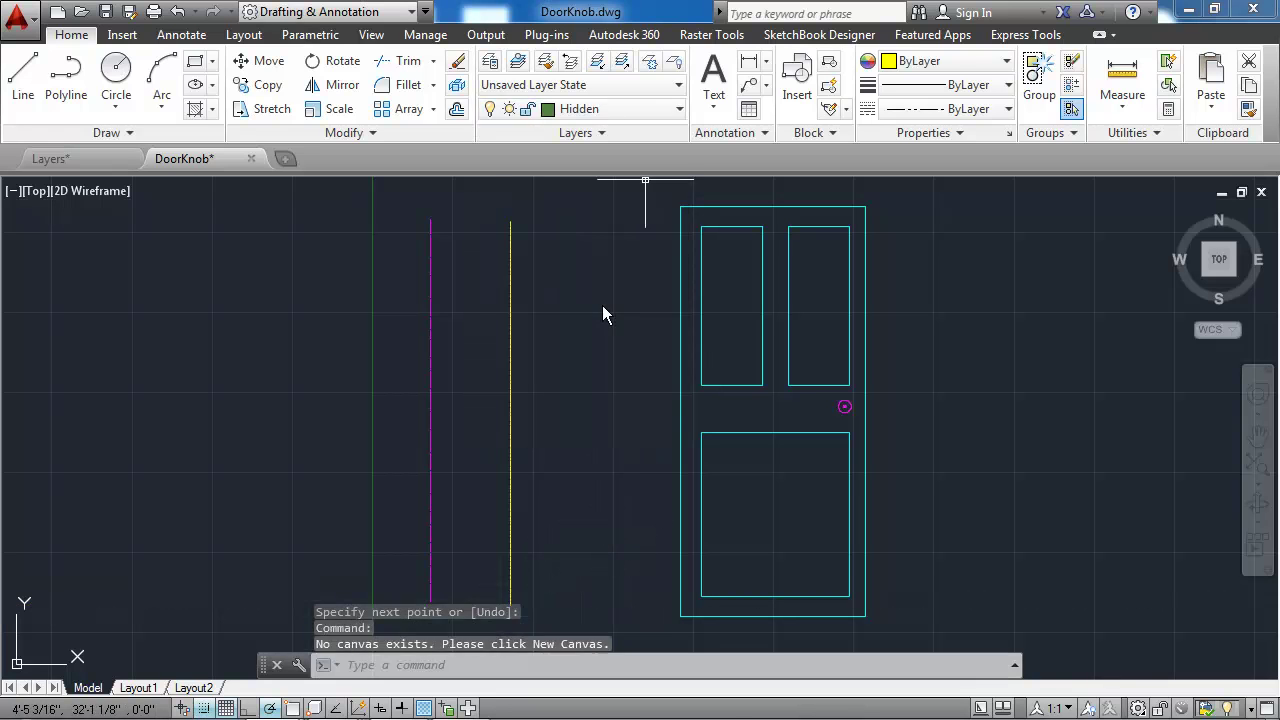
left_click(22, 72)
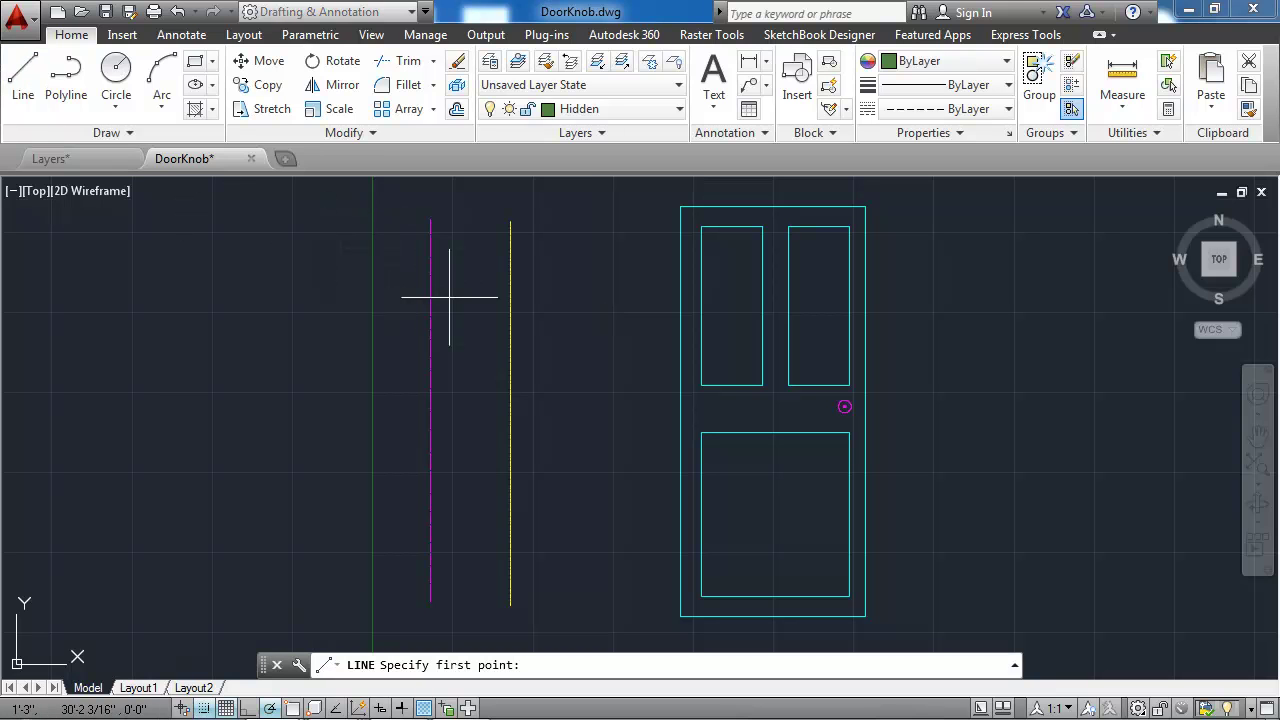
left_click(564, 228)
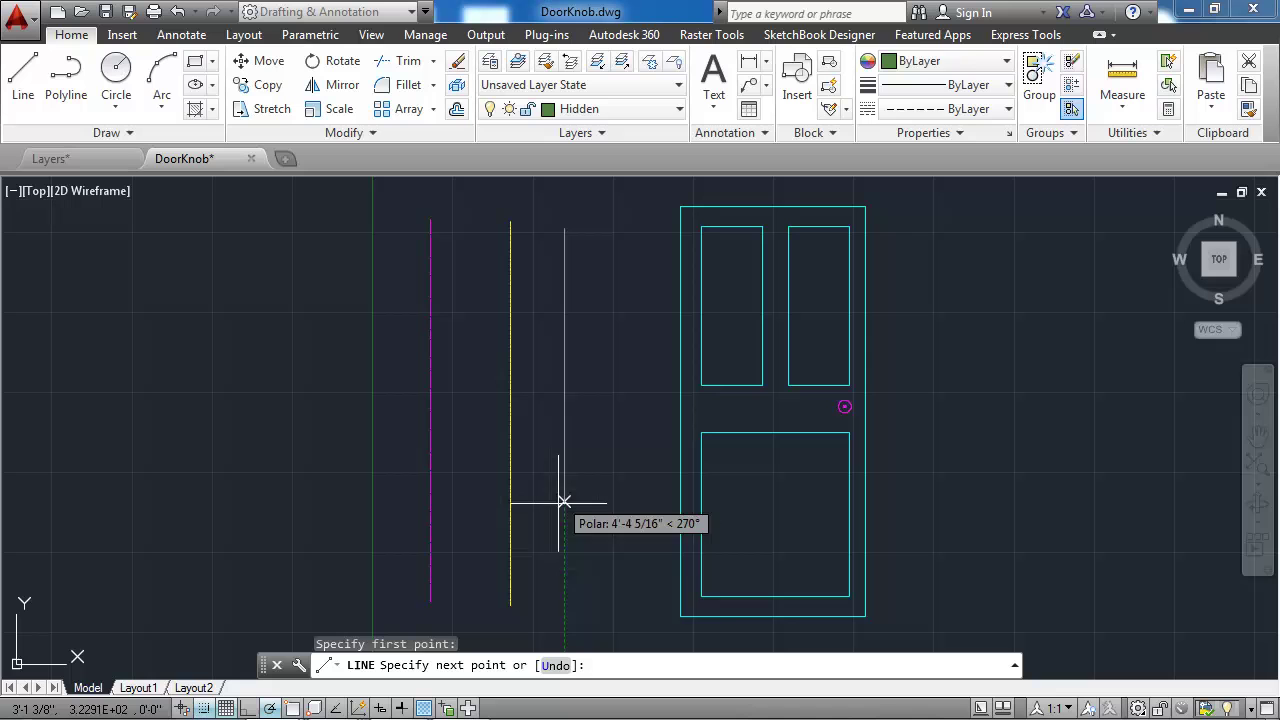
left_click(574, 607)
key("Return")
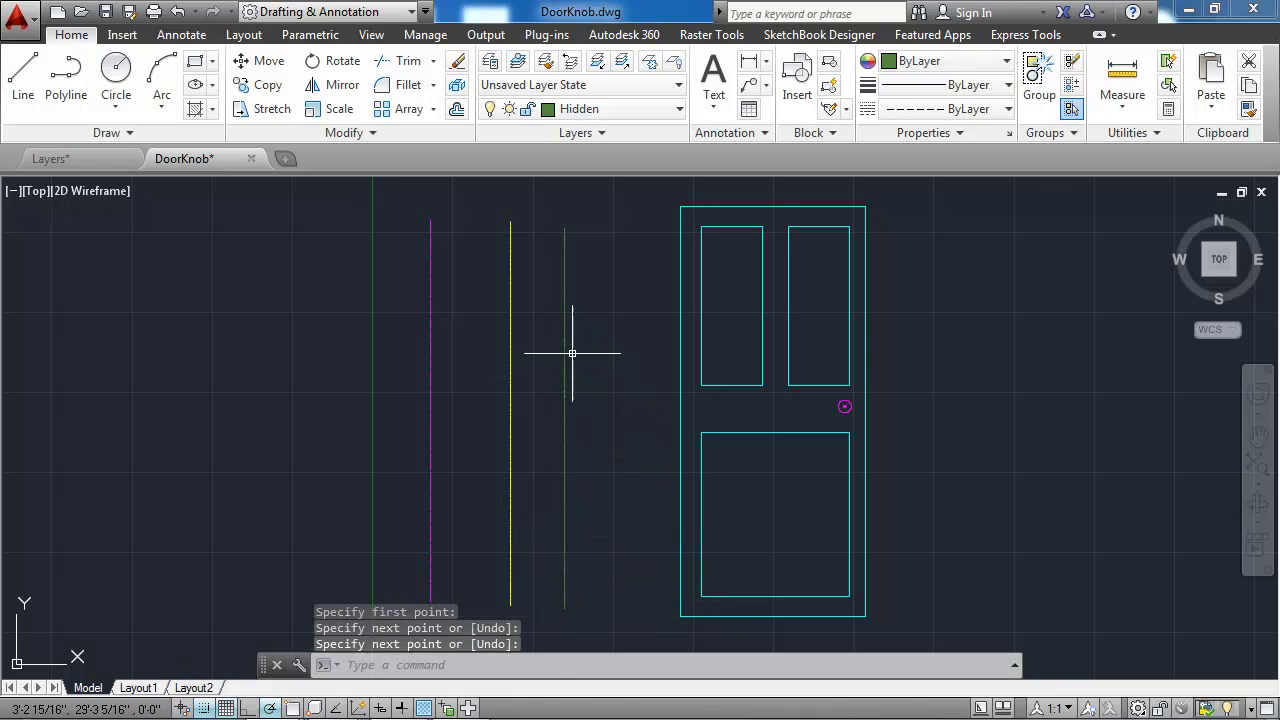
- Examine the linetype patterns of the Hidden and Viewports lines up close, then return to the view of the whole door
scroll(567, 357, "up", 3)
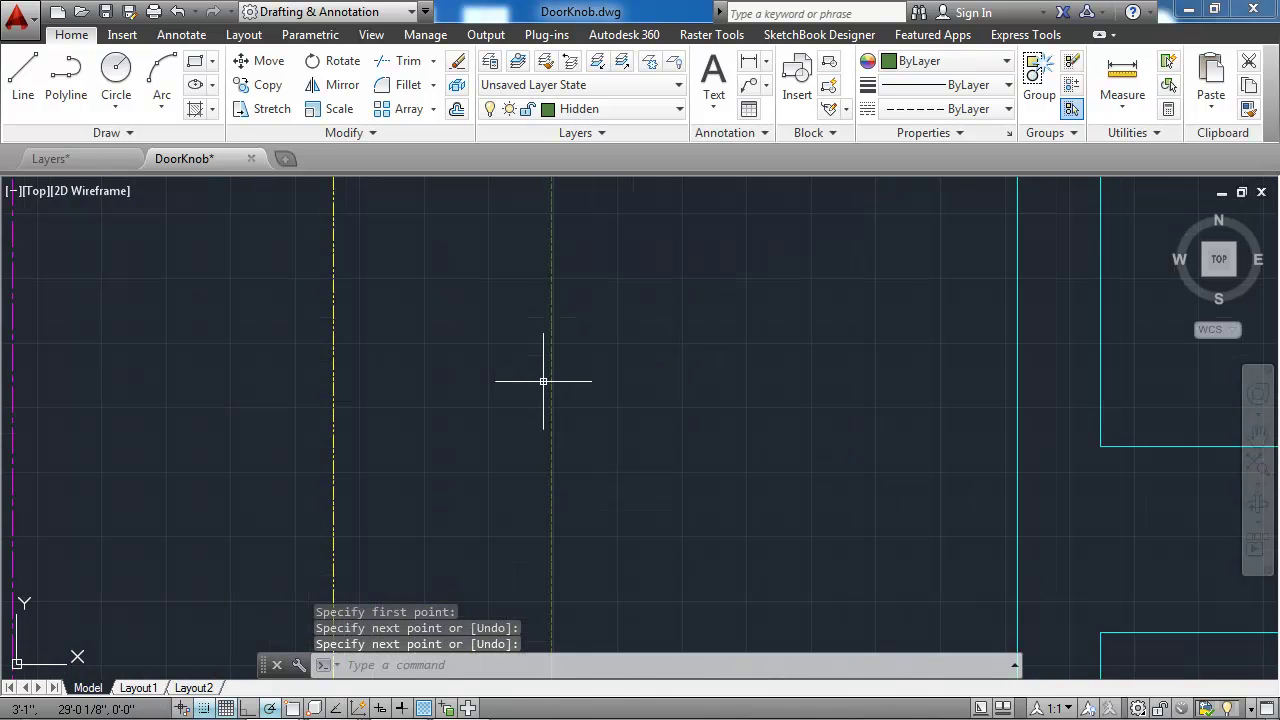
scroll(543, 381, "up", 2)
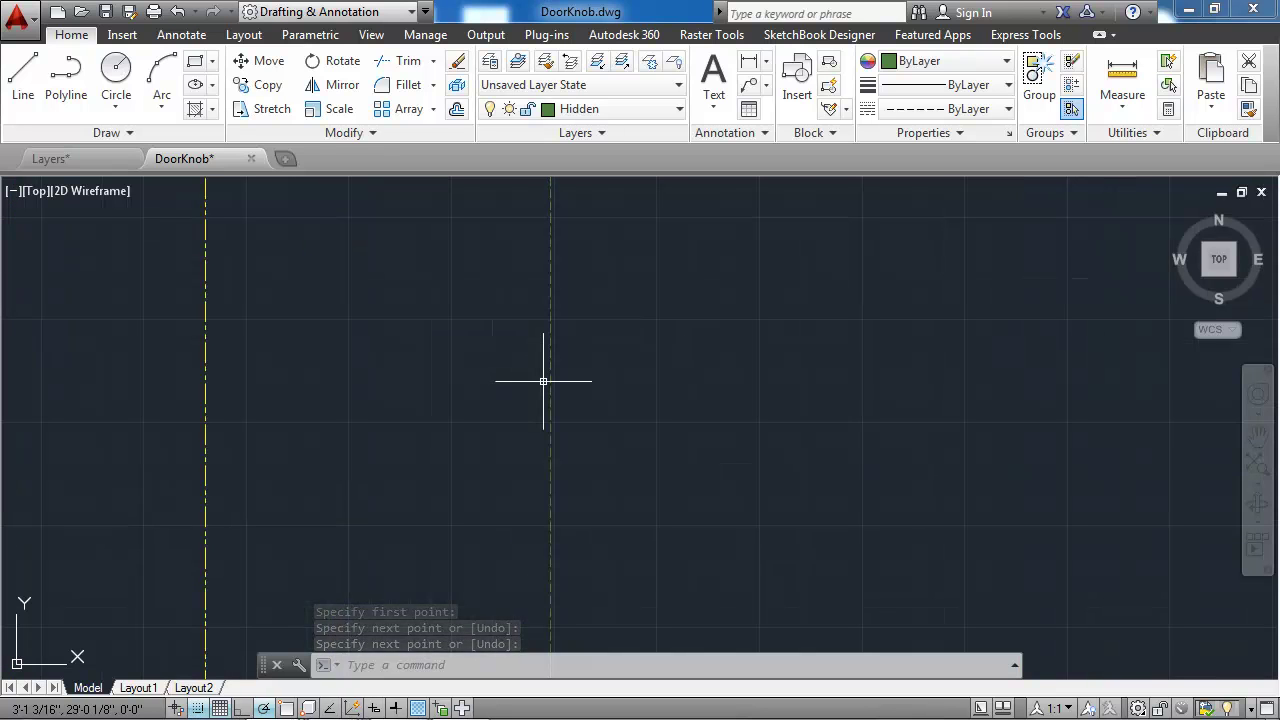
scroll(541, 374, "up", 2)
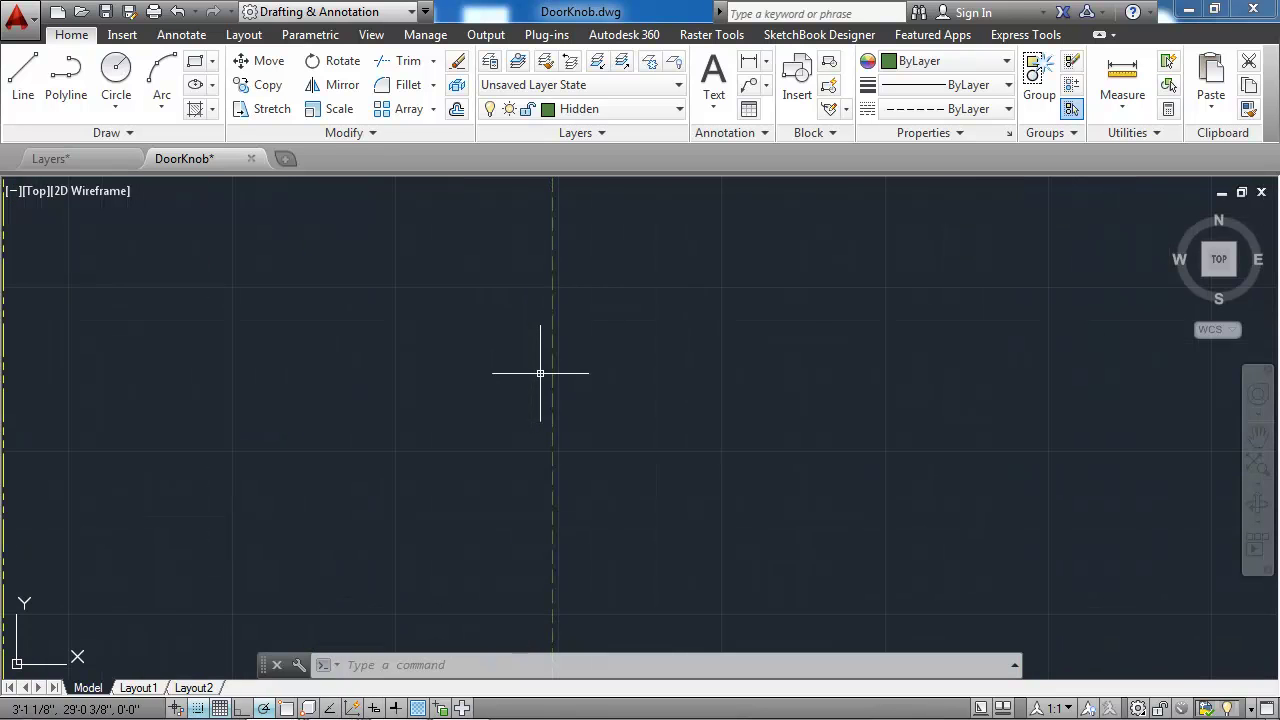
middle_click_drag(540, 373, 831, 360)
scroll(849, 381, "down", 2)
scroll(843, 391, "down", 3)
middle_click_drag(849, 409, 584, 372)
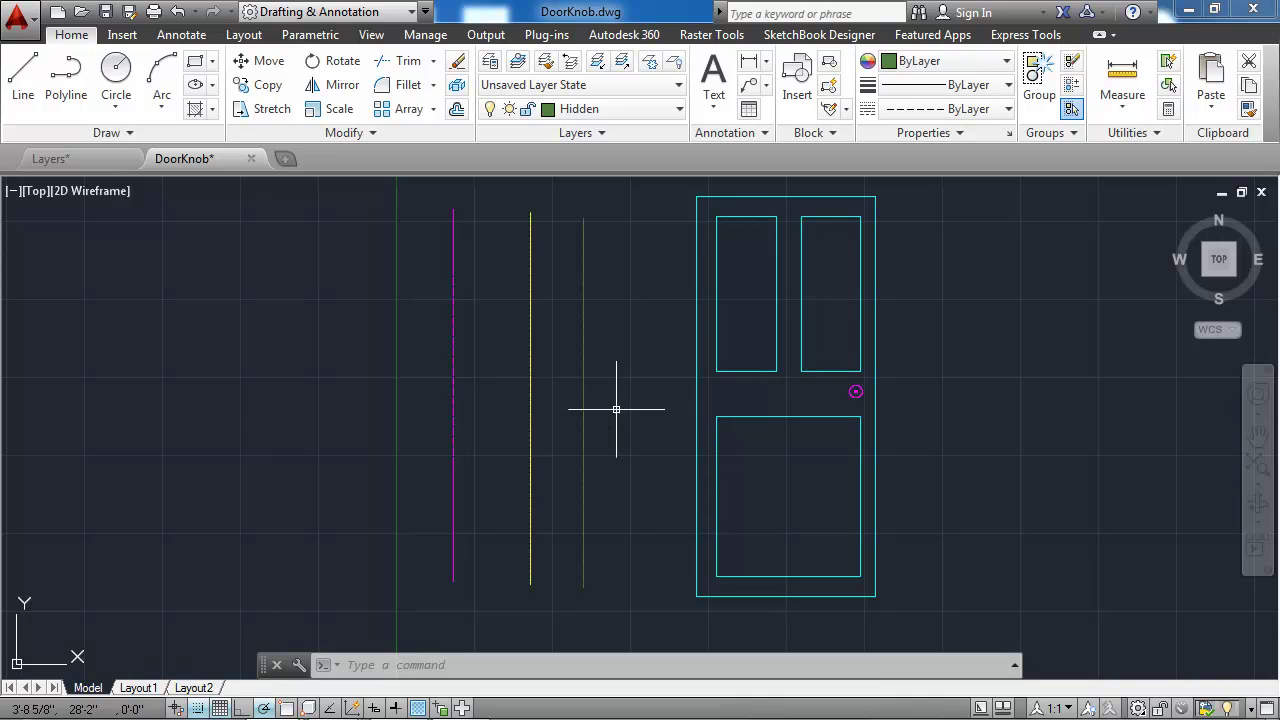
- Set the global linetype scale factor (LTSCALE) to 24
left_click(452, 676)
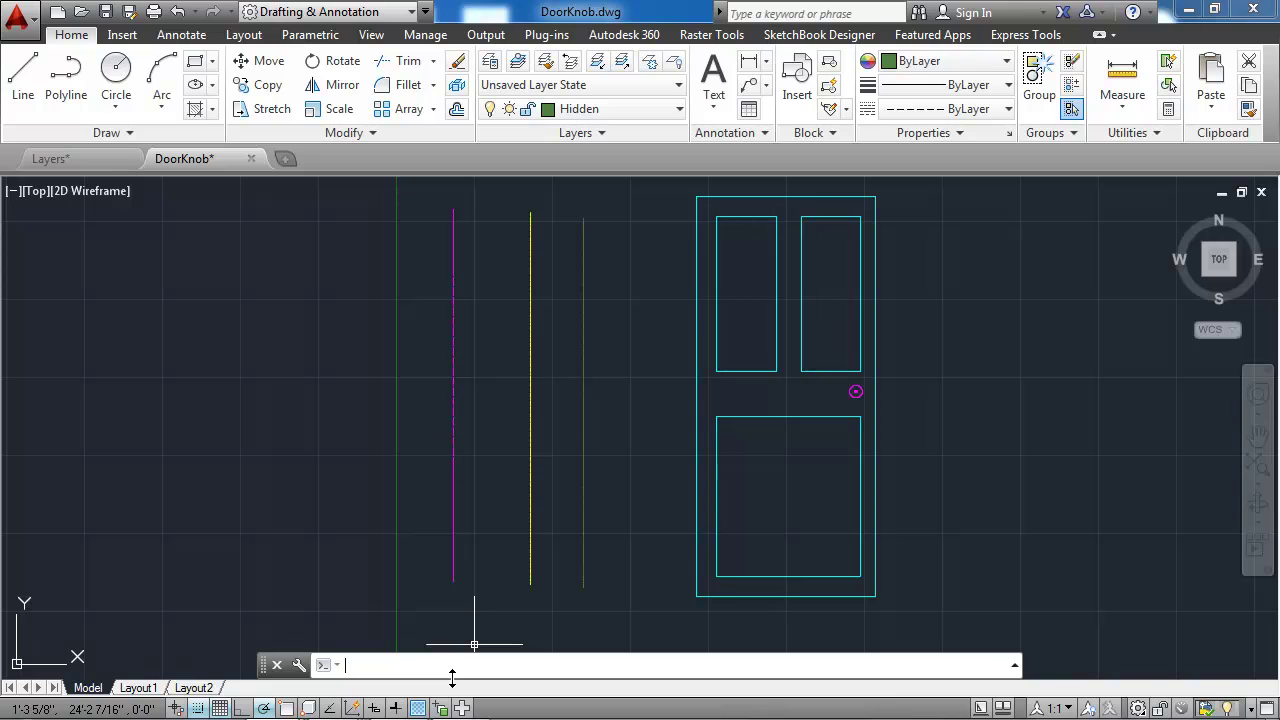
type("LTS")
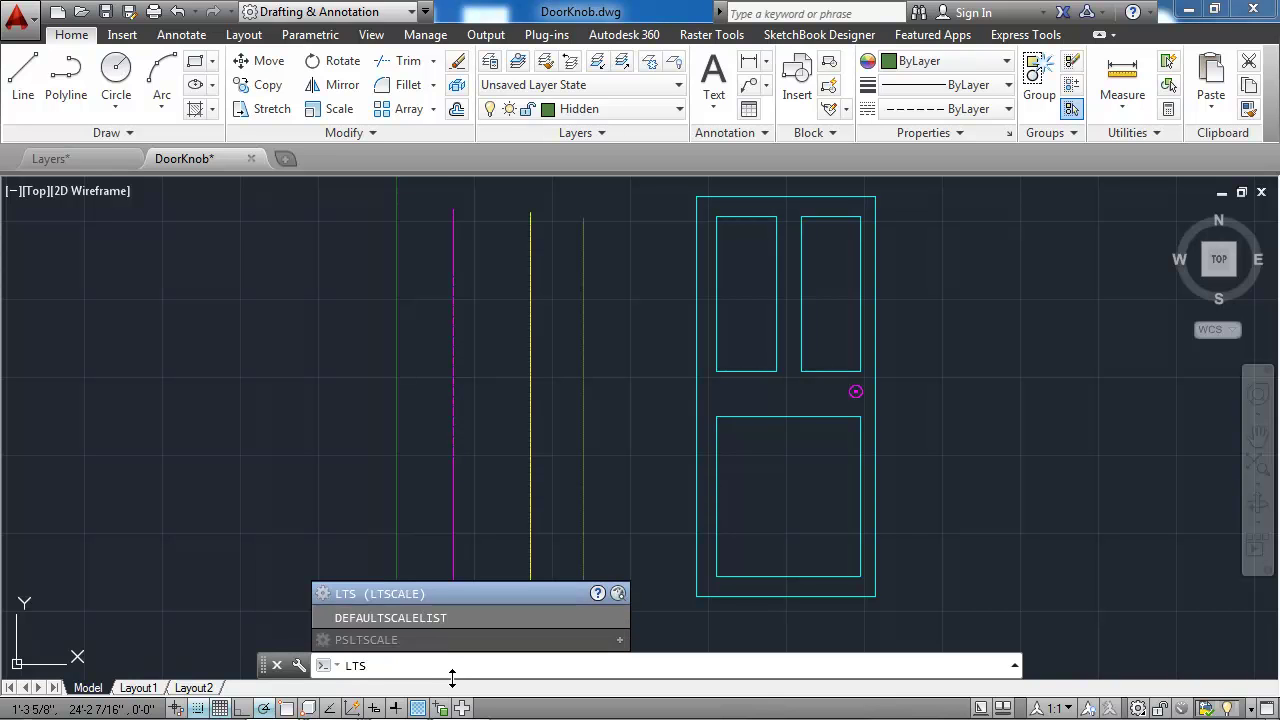
key("Return")
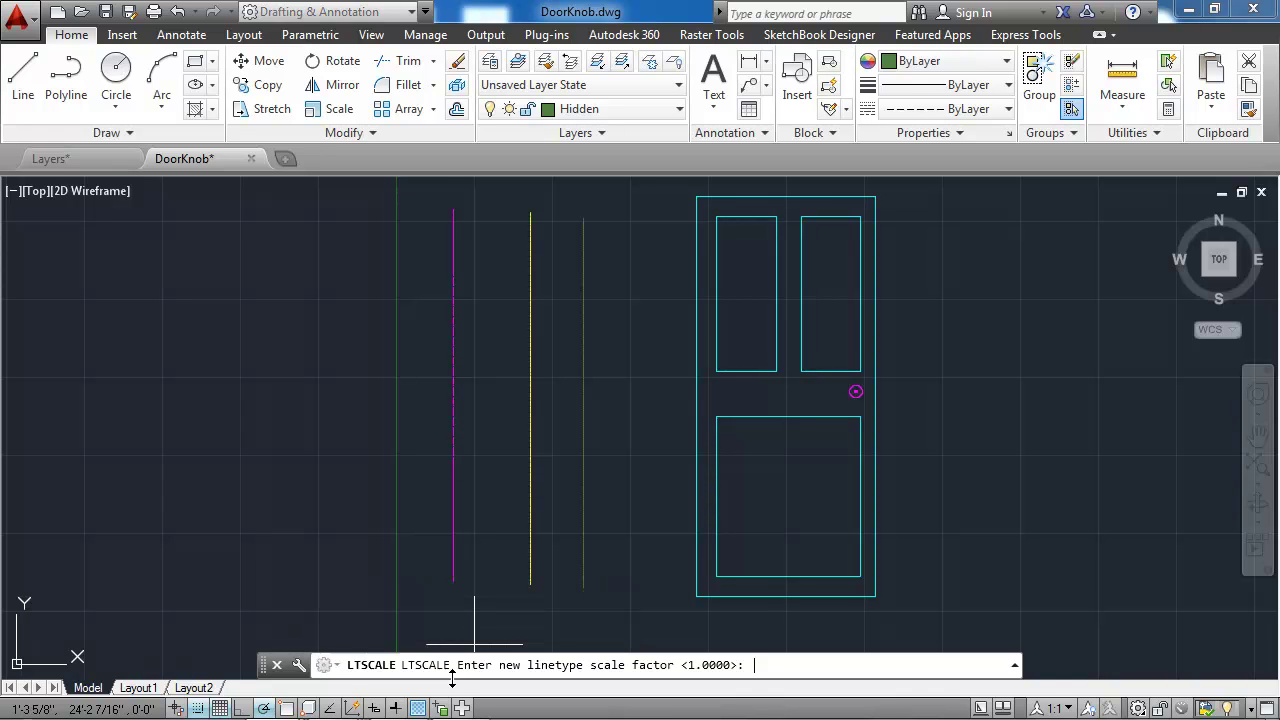
left_click(714, 666)
left_click(715, 665)
left_click(714, 665)
type("24")
key("Return")
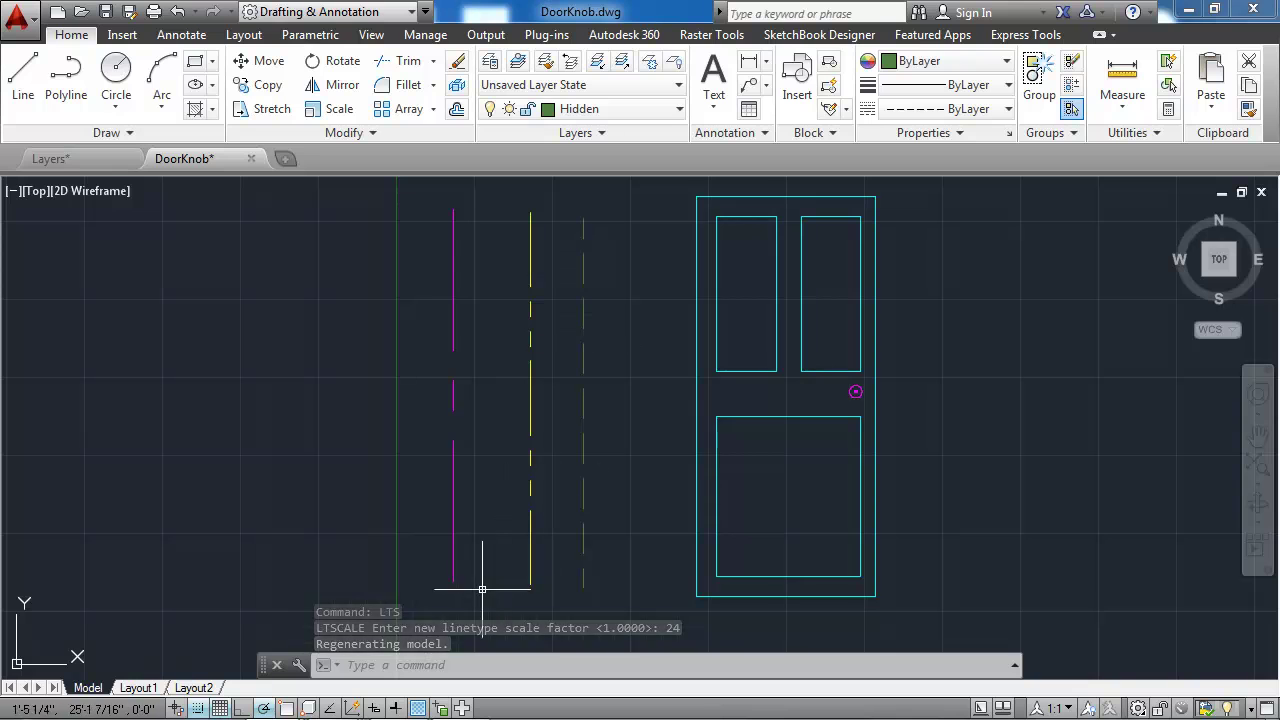
- Raise the drawing's global linetype scale factor (LTSCALE) to 48
left_click(431, 668)
type("LTS")
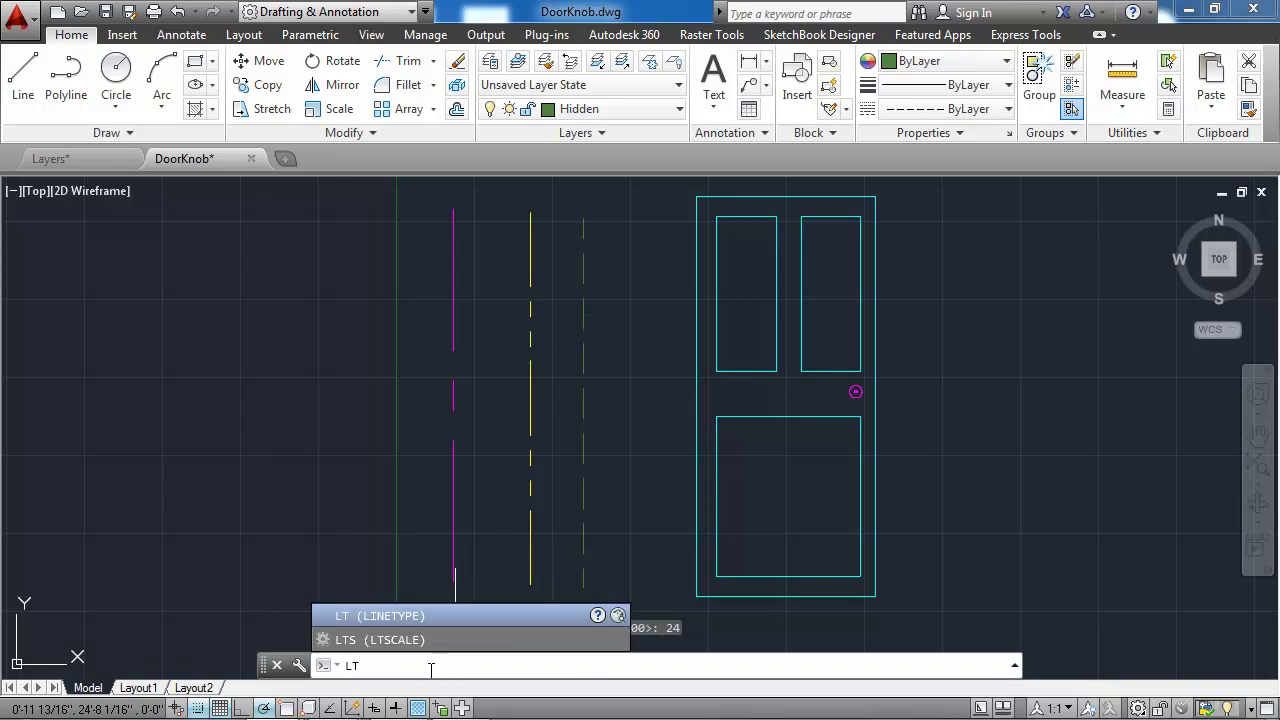
key("Return")
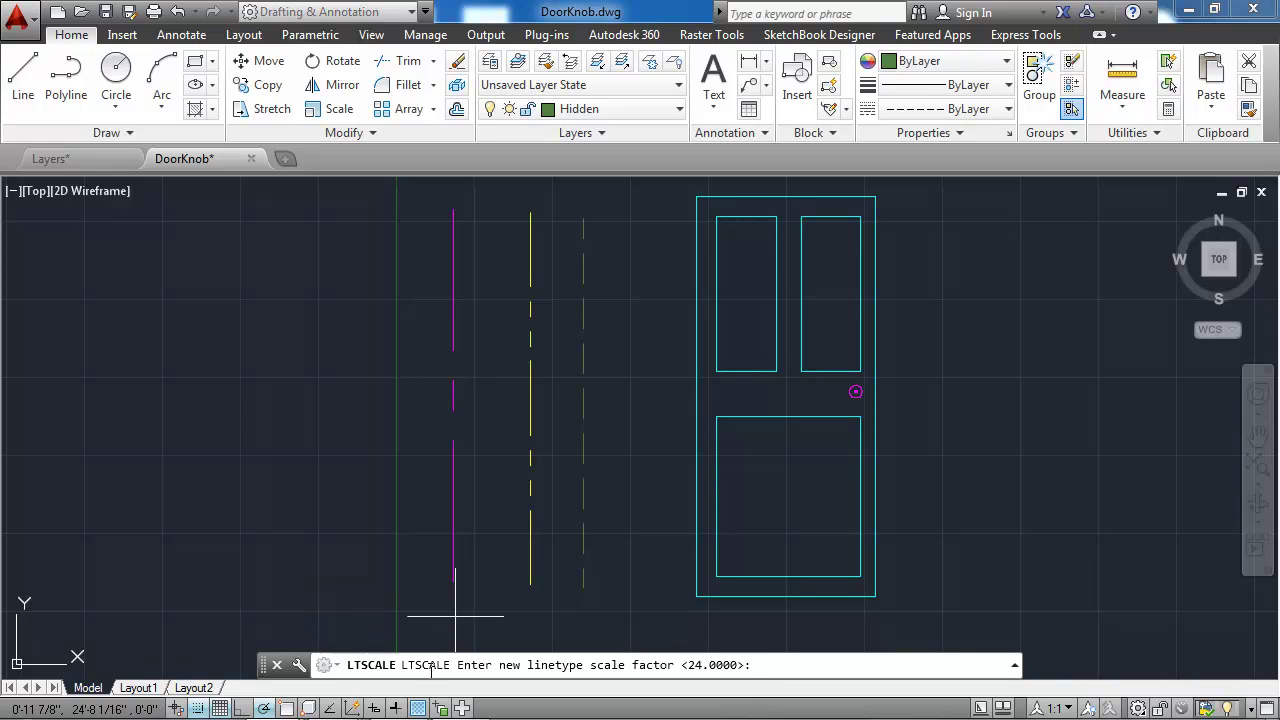
type("48")
key("Return")
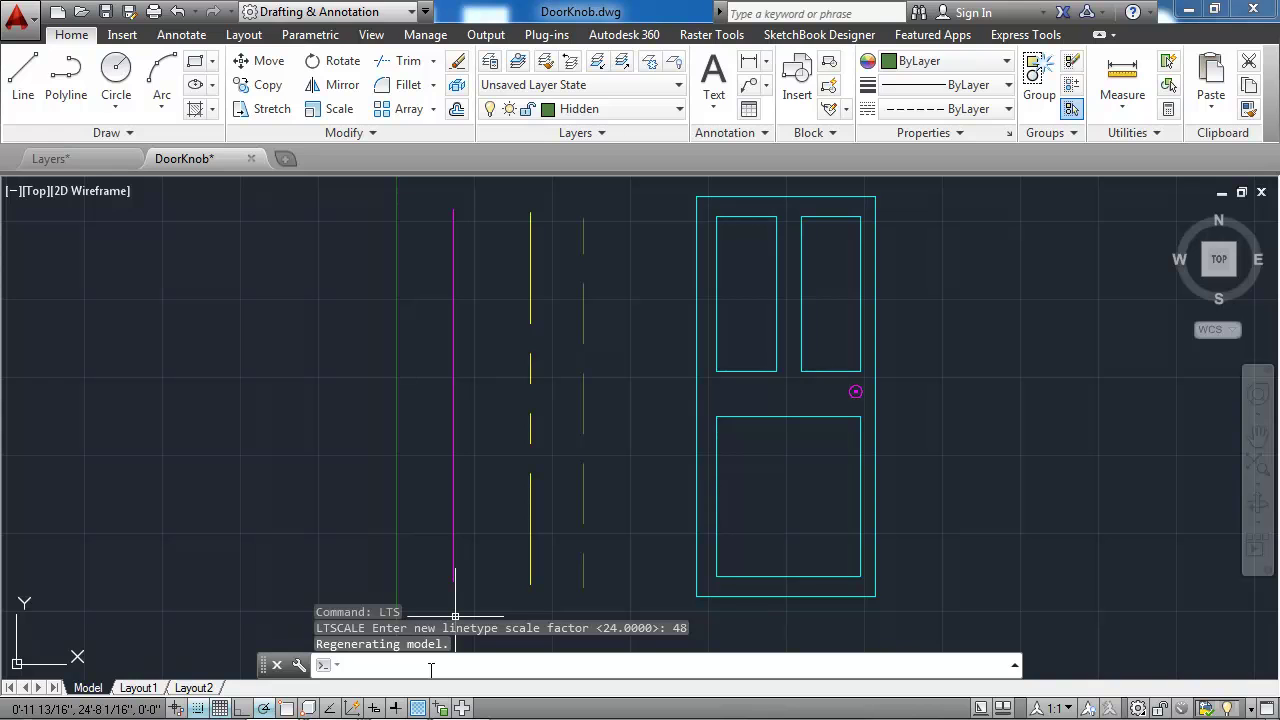
- Raise the drawing's global linetype scale factor (LTSCALE) to 100
type("1TS")
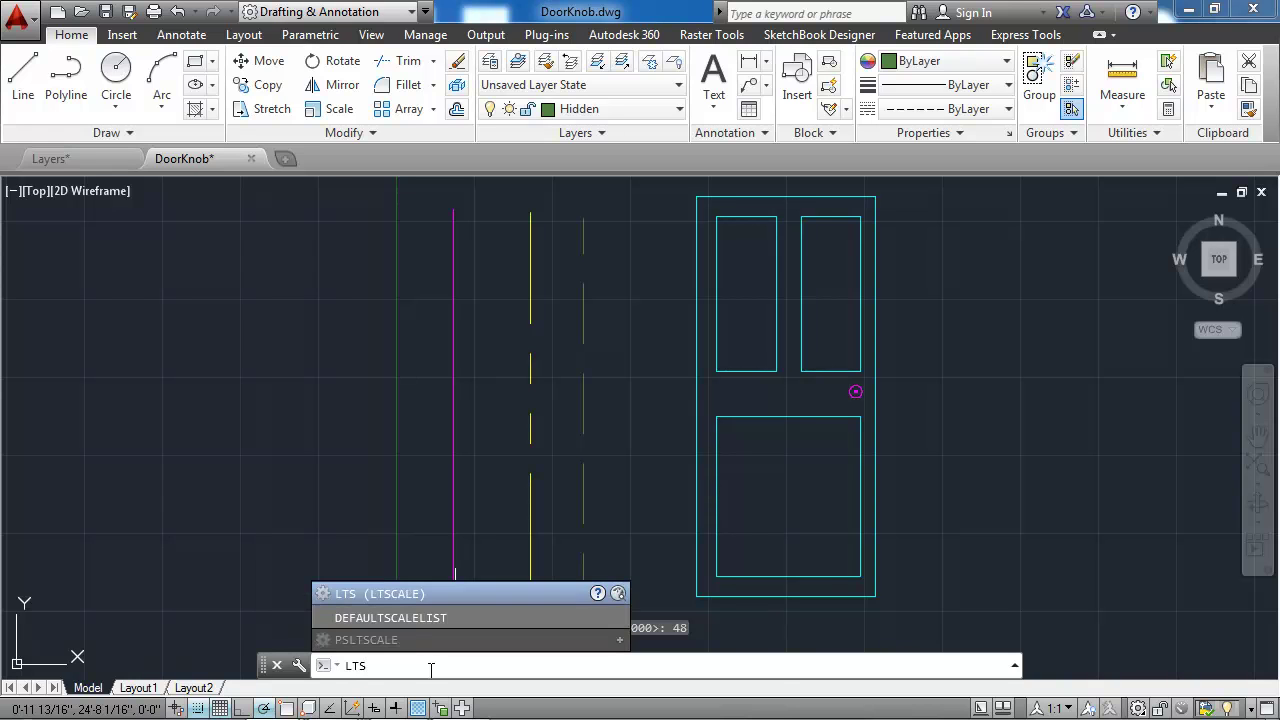
key("Return")
type("100")
key("Return")
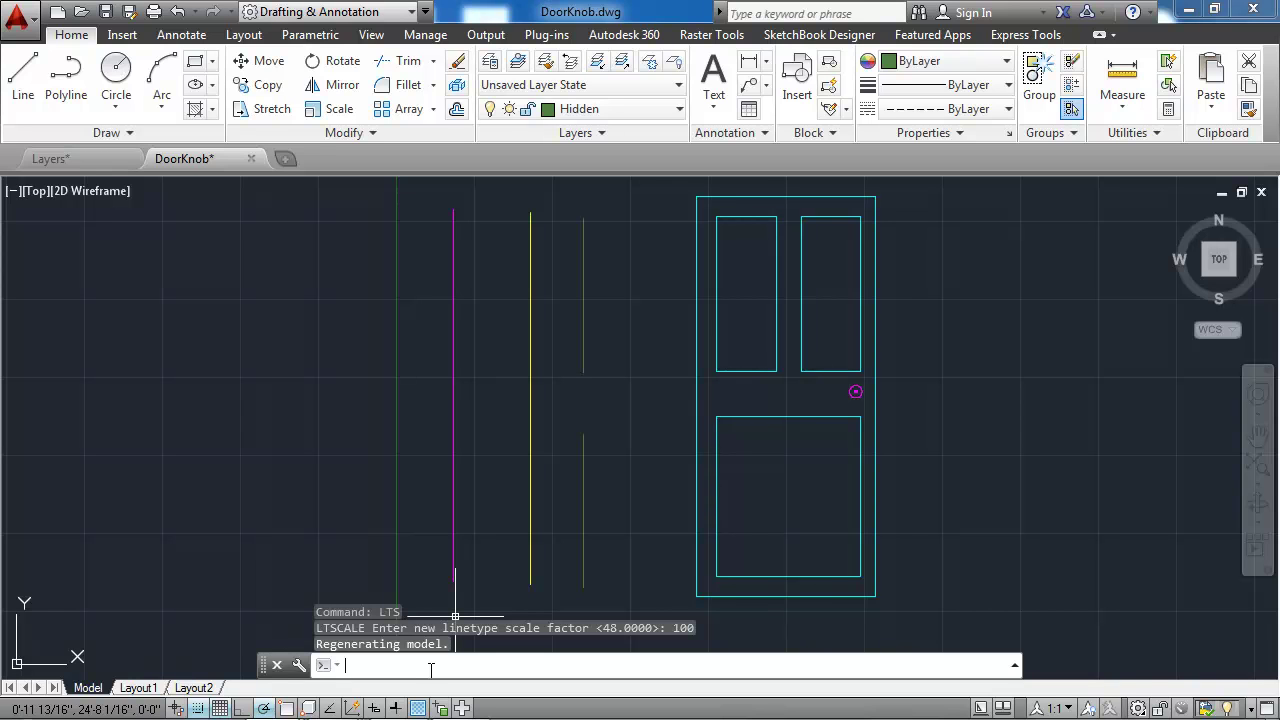
- Reduce the drawing's global linetype scale factor (LTSCALE) to .5
type("lta")
key("Return")
type("lts")
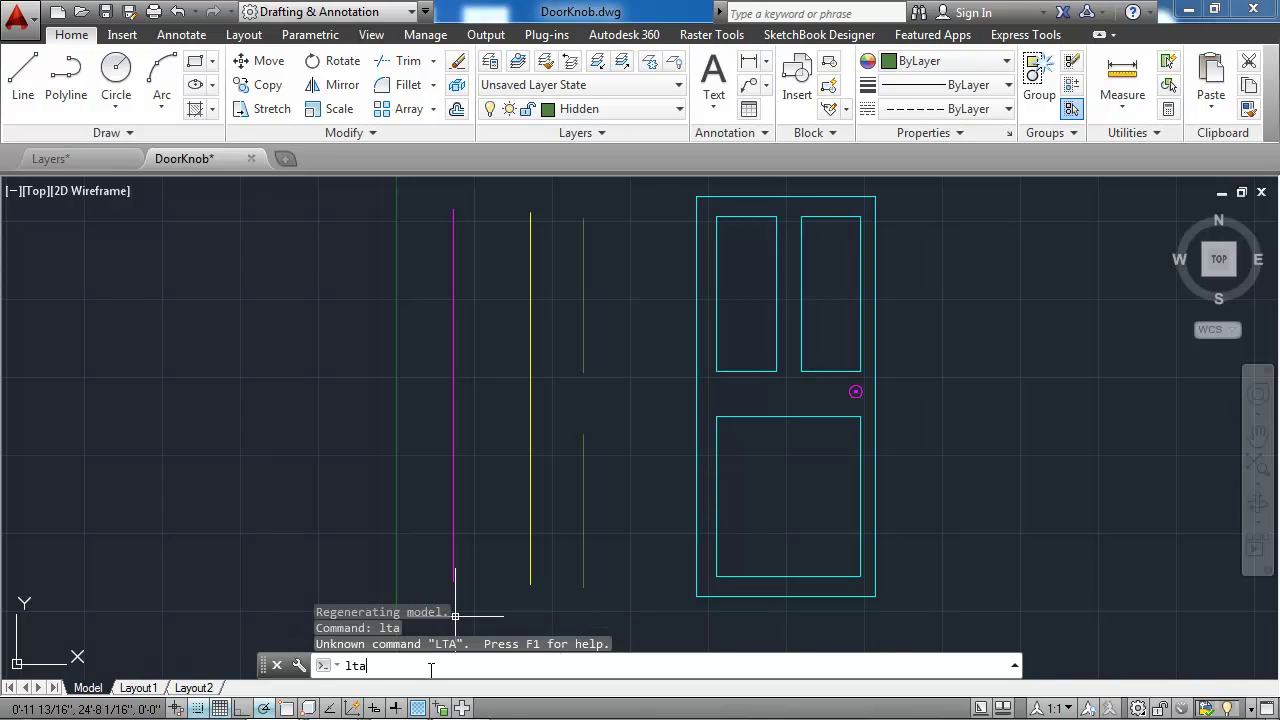
key("Return")
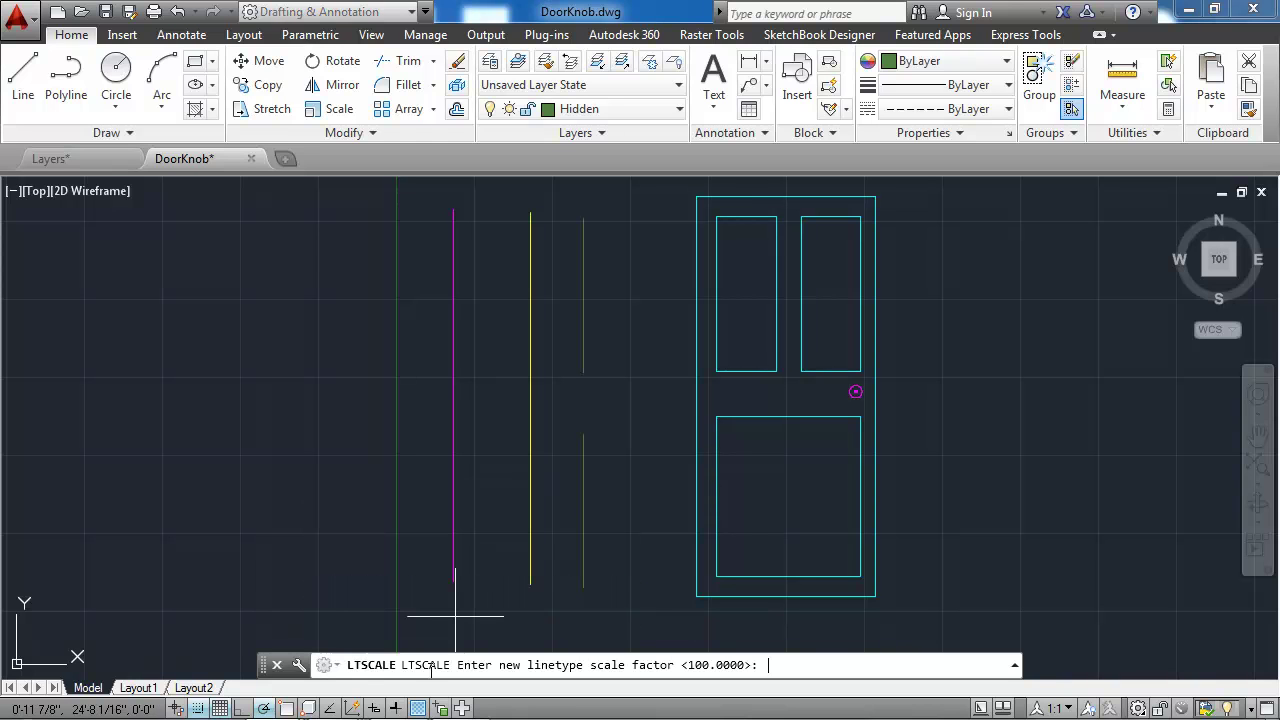
type(".5")
key("Return")
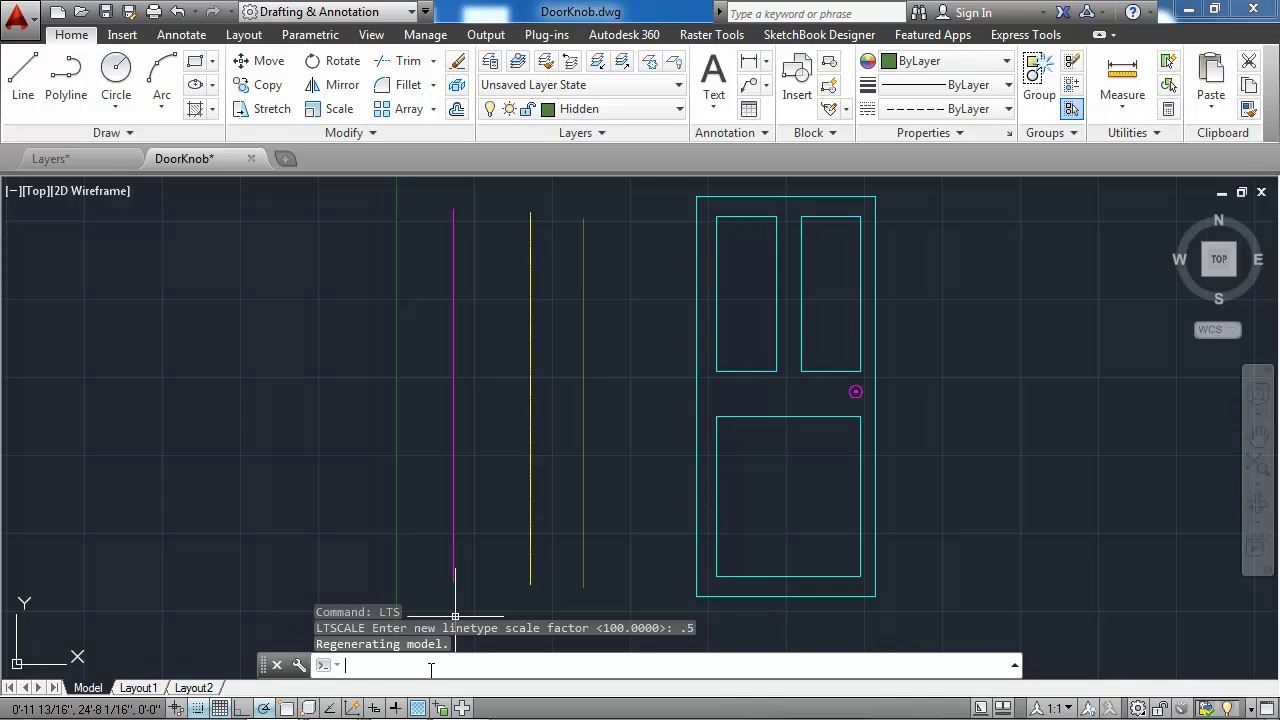
- Set the drawing's global linetype scale factor (LTSCALE) to 6
type("lts")
key("Return")
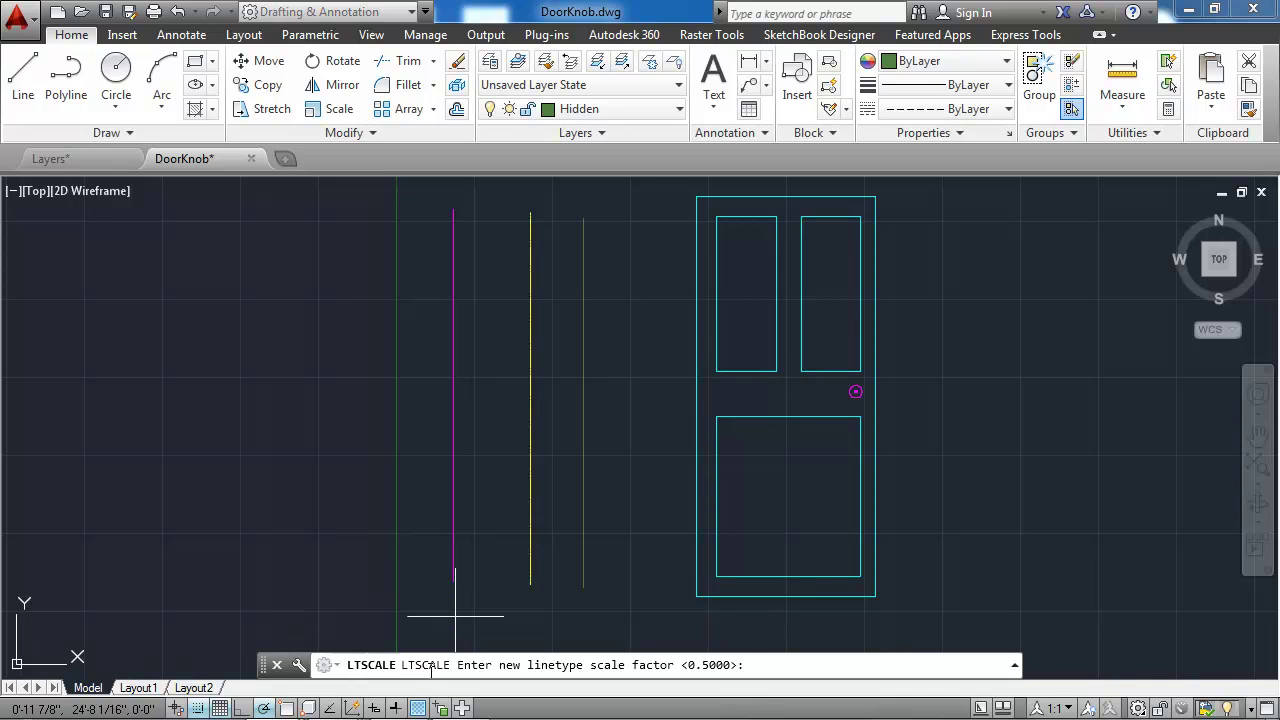
type("6")
key("Return")
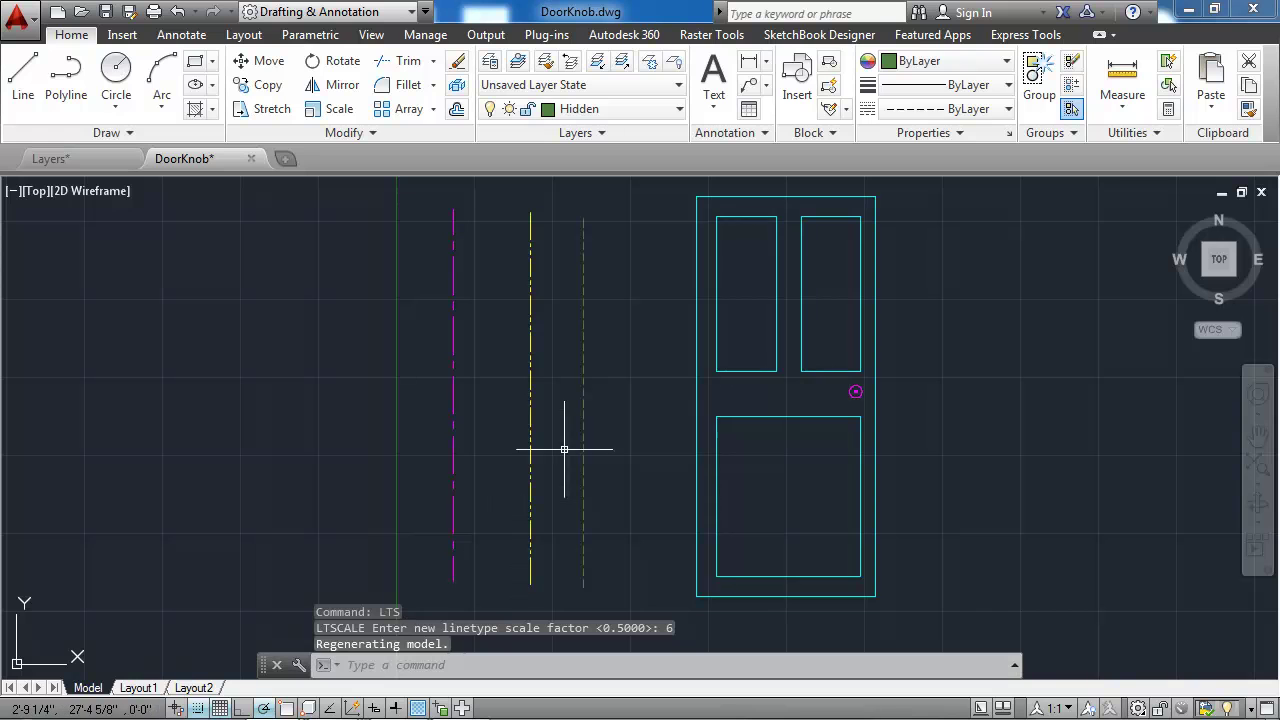
mouse_move(581, 354)
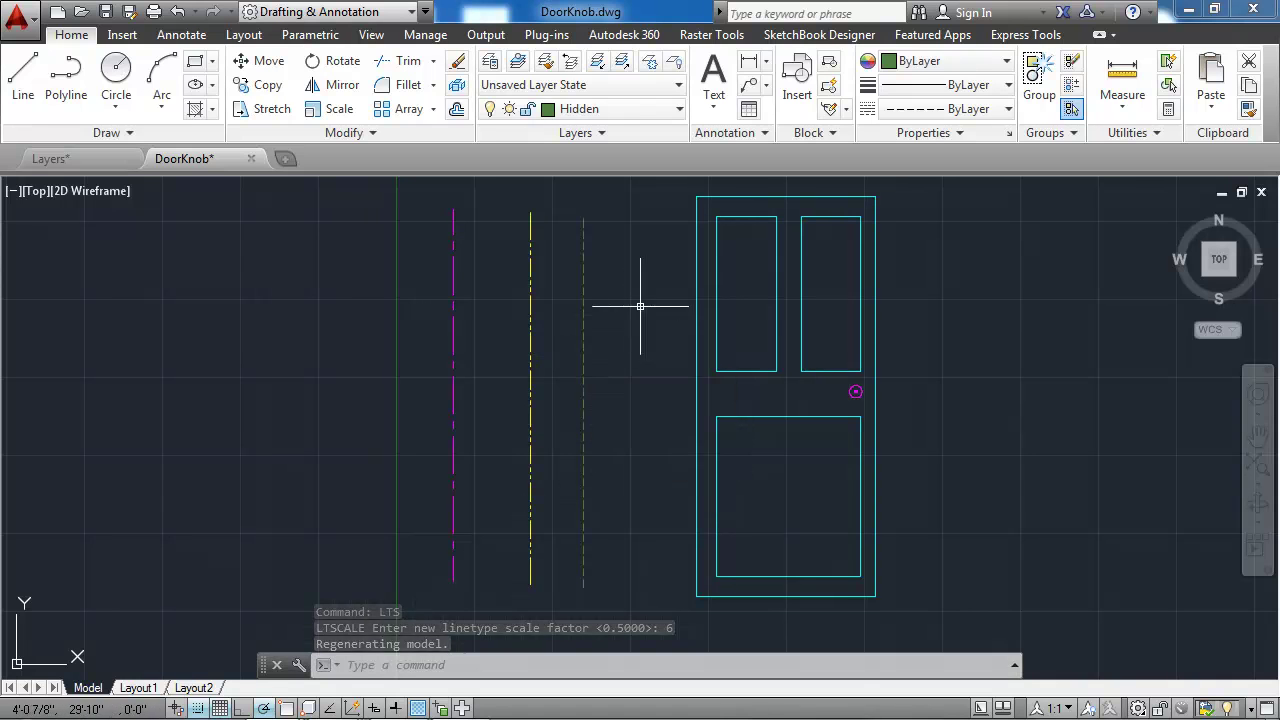